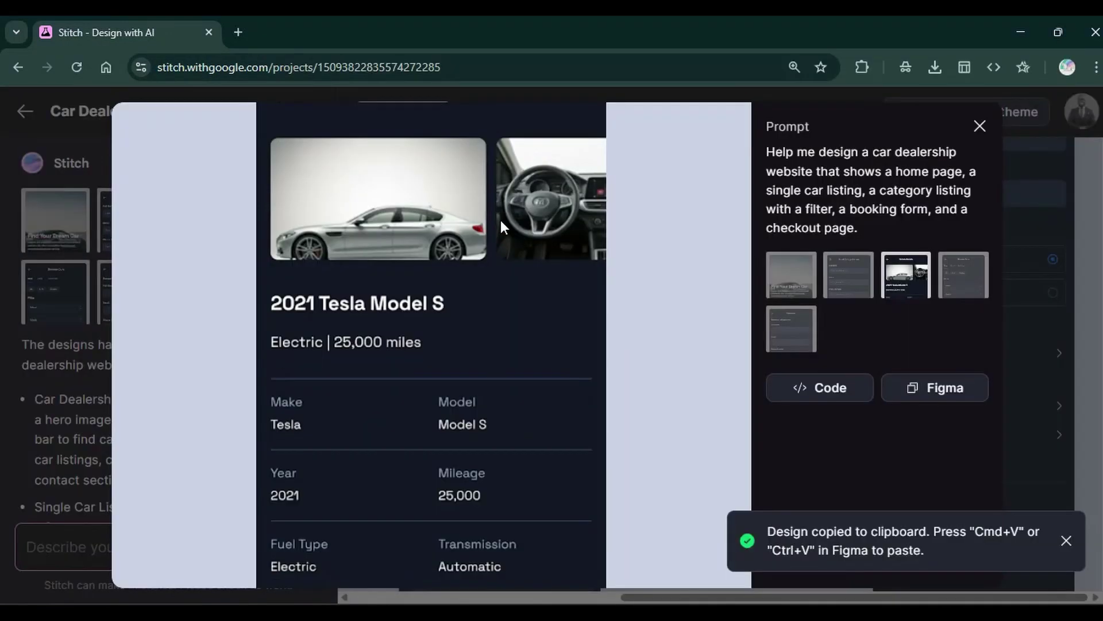
Switch the car dealership preview to Code view and select the HTML head section
scroll(501, 225, down, 5)
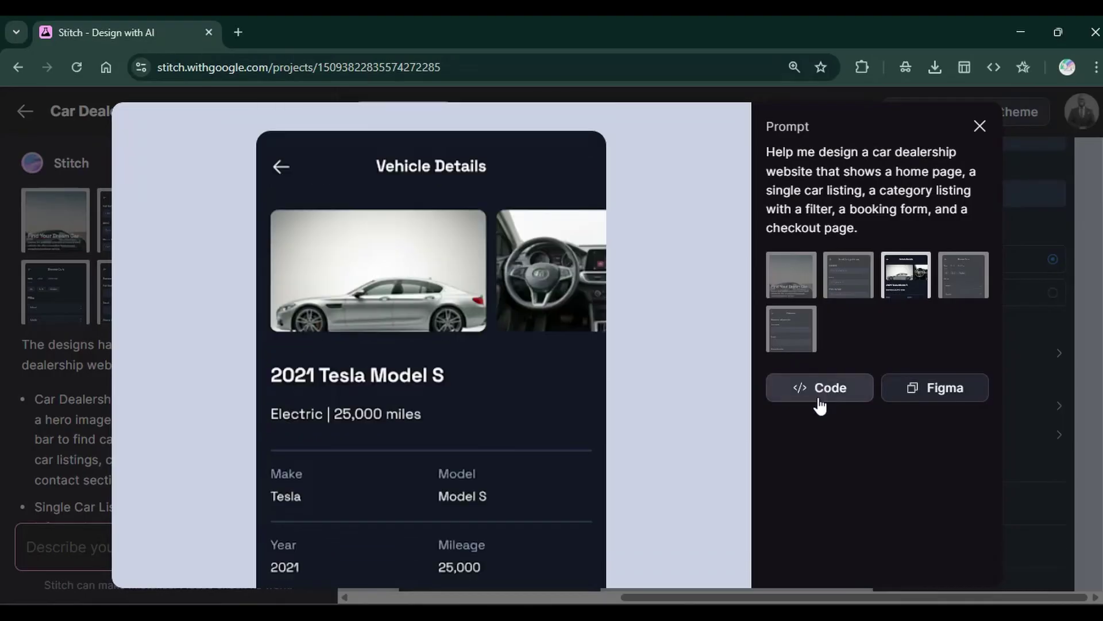
click(820, 403)
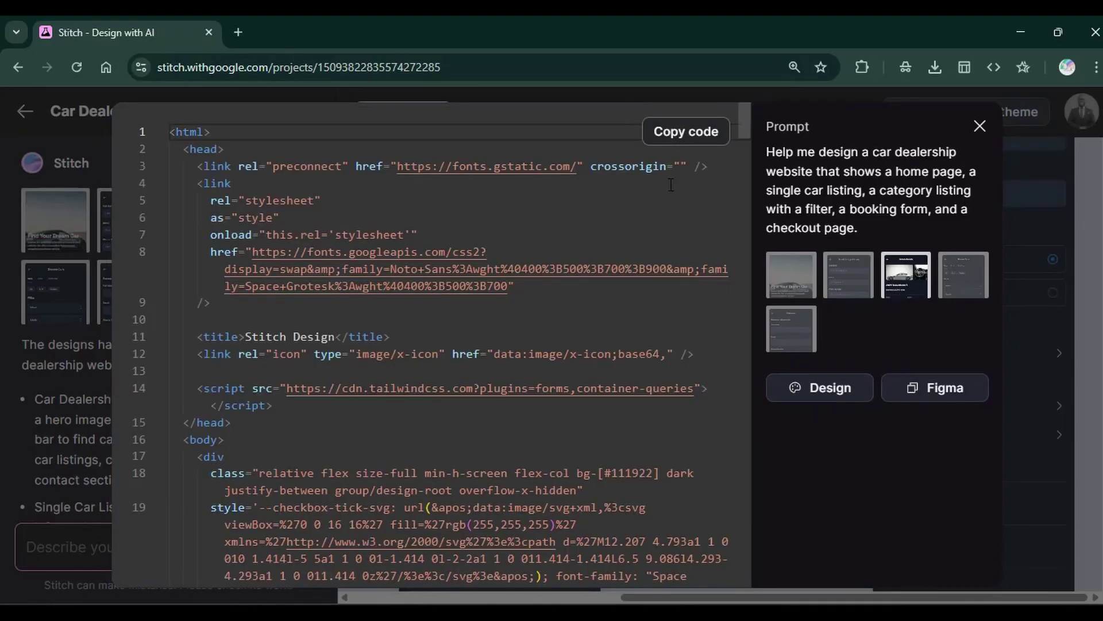
drag(185, 151, 276, 408)
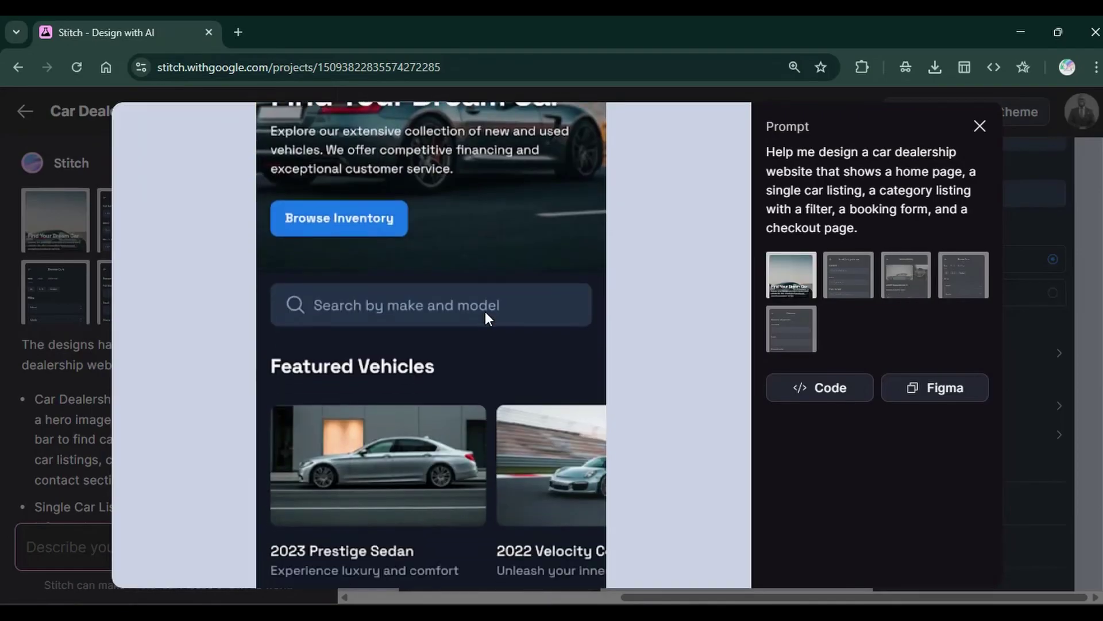
Look through the second, third and fourth dealership screens, then return to the Design preview
click(849, 274)
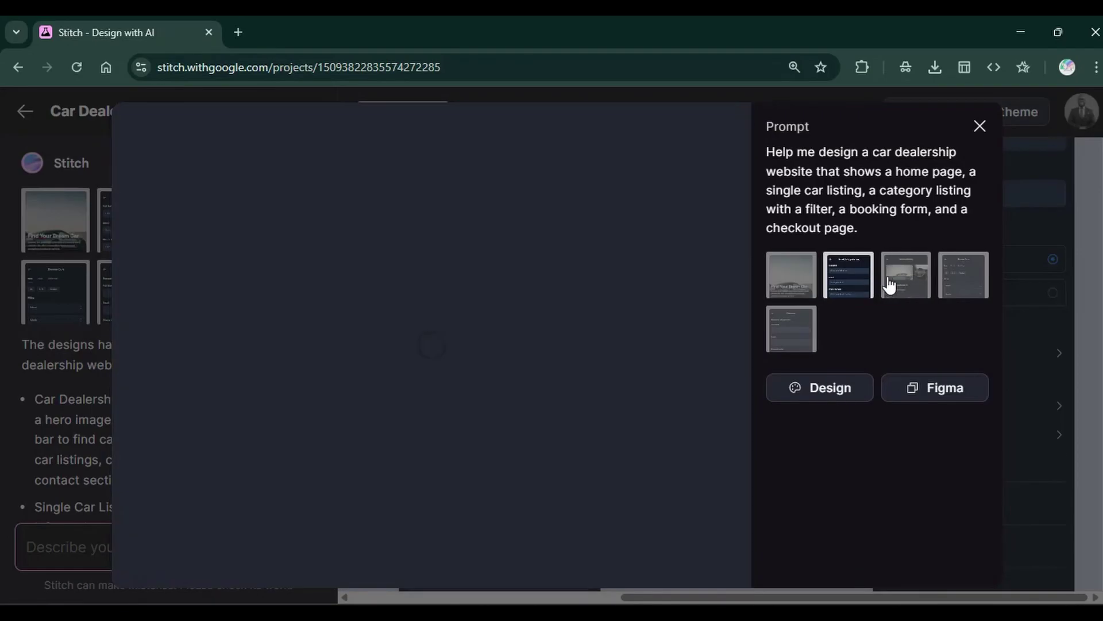
click(914, 279)
click(962, 290)
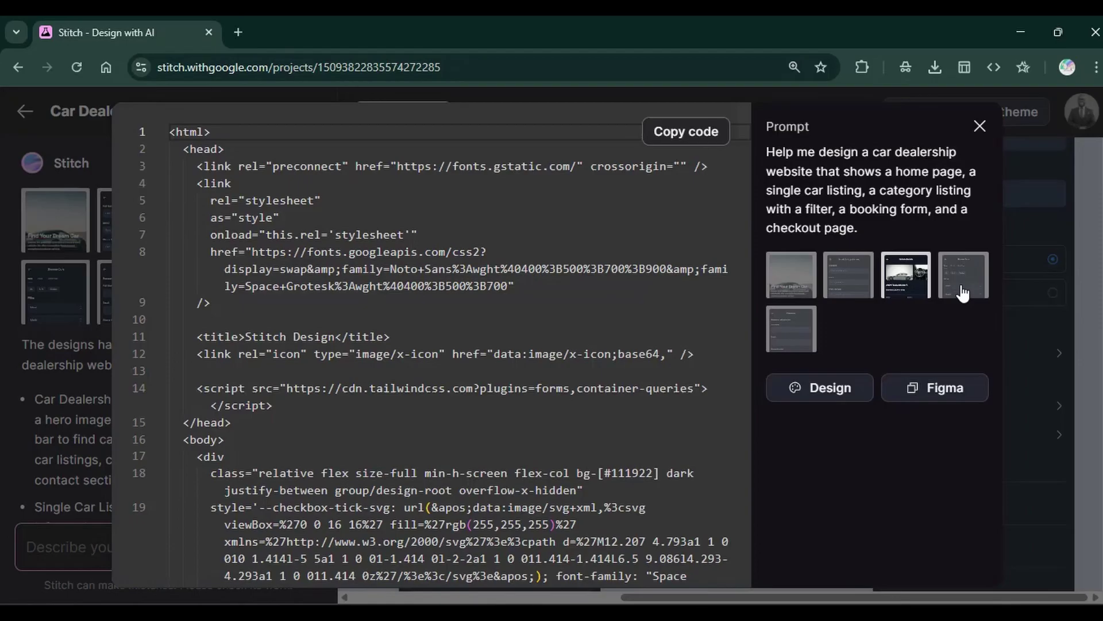
click(842, 392)
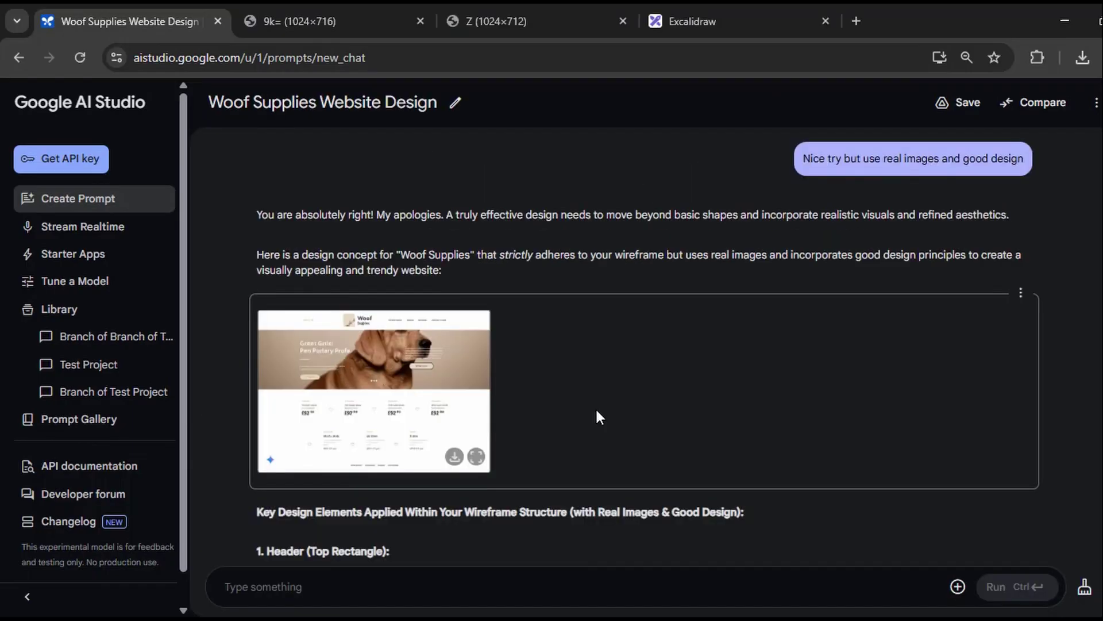
Open the generated Woof Supplies website mockup full size in a new tab
scroll(596, 406, down, 15)
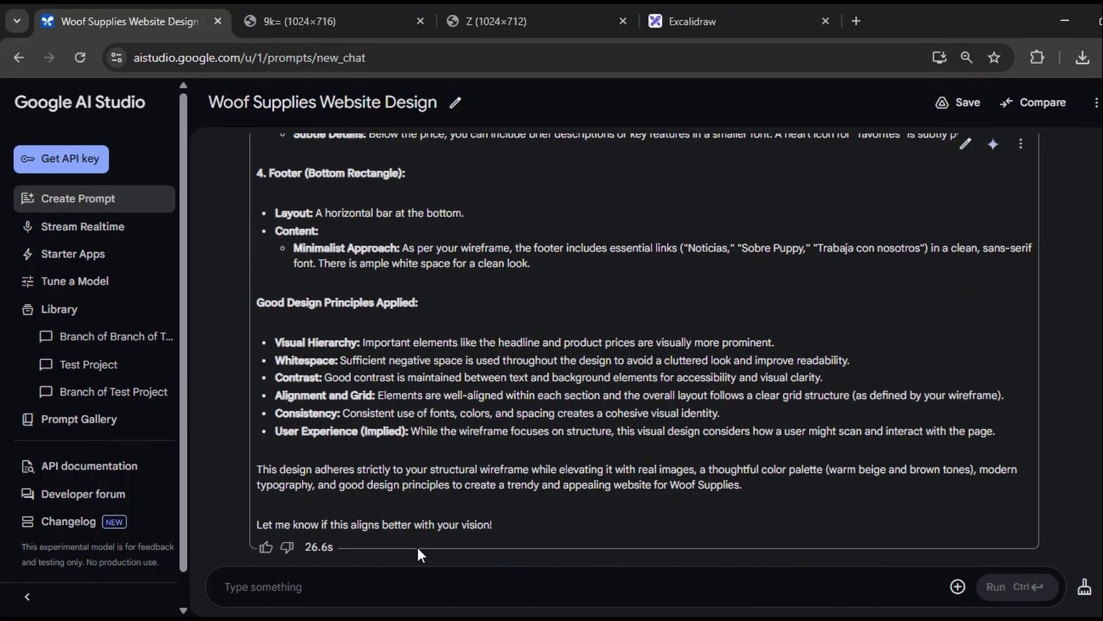
scroll(413, 554, up, 15)
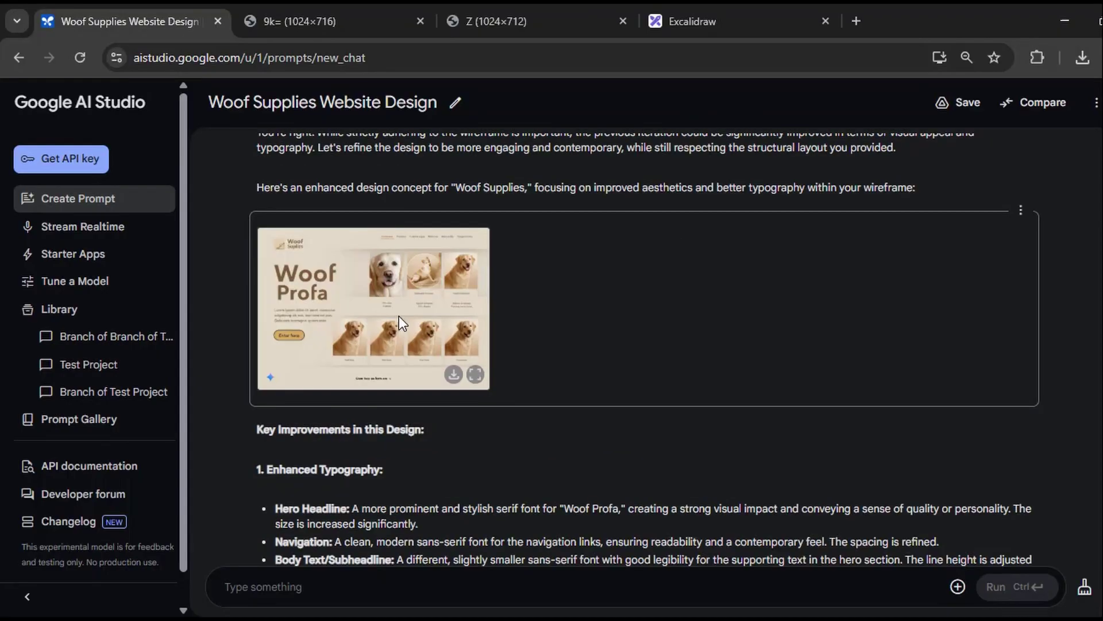
click(472, 376)
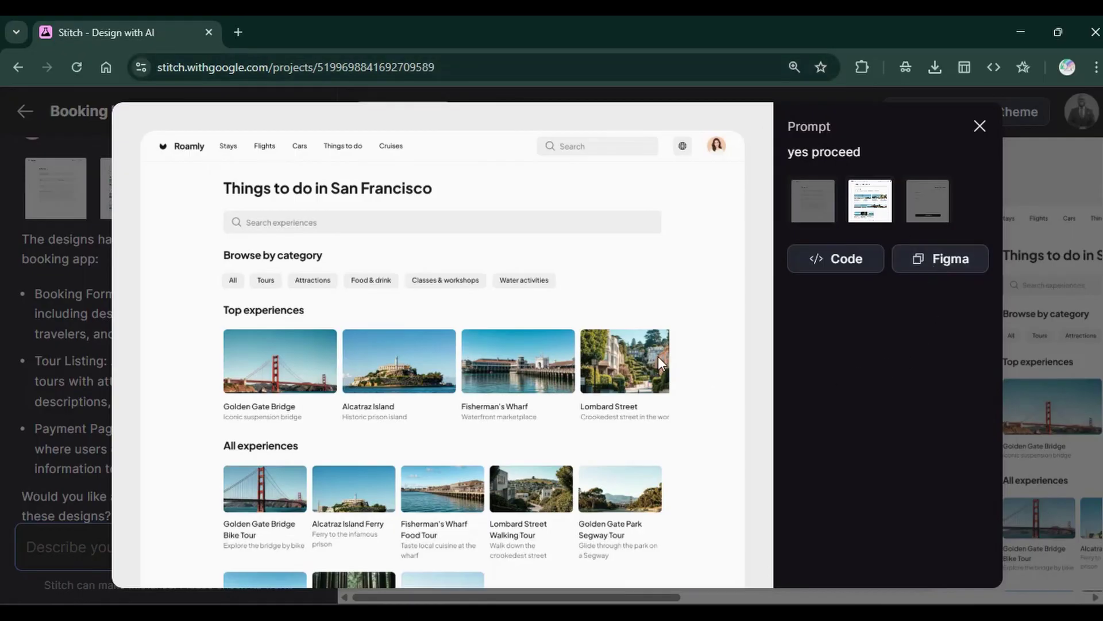
View the booking app's Secure payment screen
scroll(596, 329, down, 3)
scroll(596, 329, up, 3)
click(918, 205)
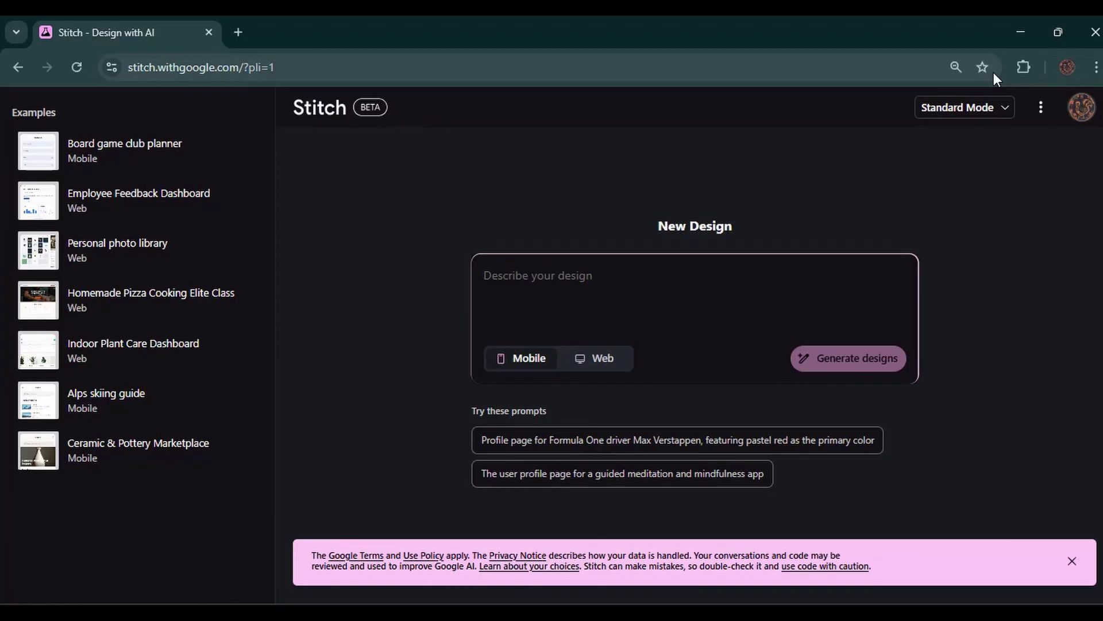
Switch the design mode to Experimental Mode and glance at the Edit theme panel
click(965, 108)
click(918, 208)
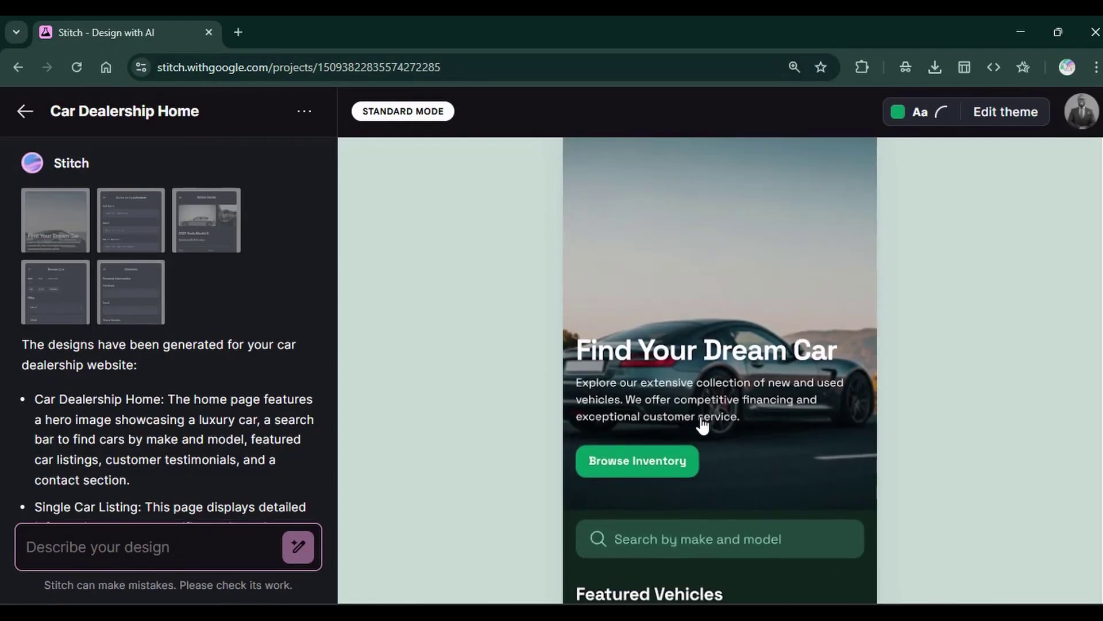
click(1030, 113)
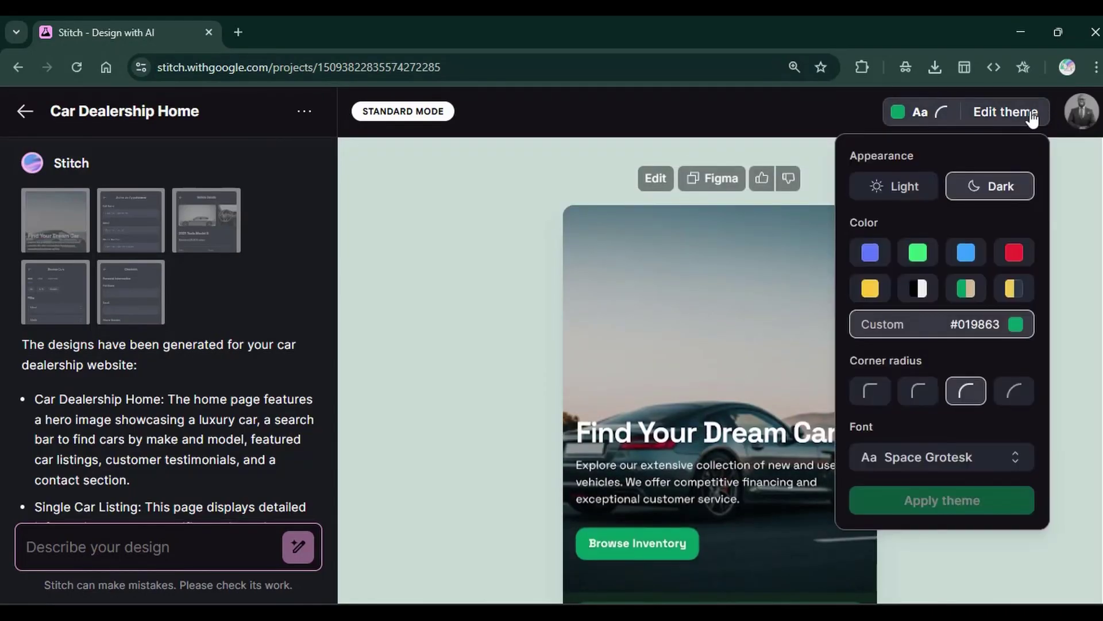
click(656, 178)
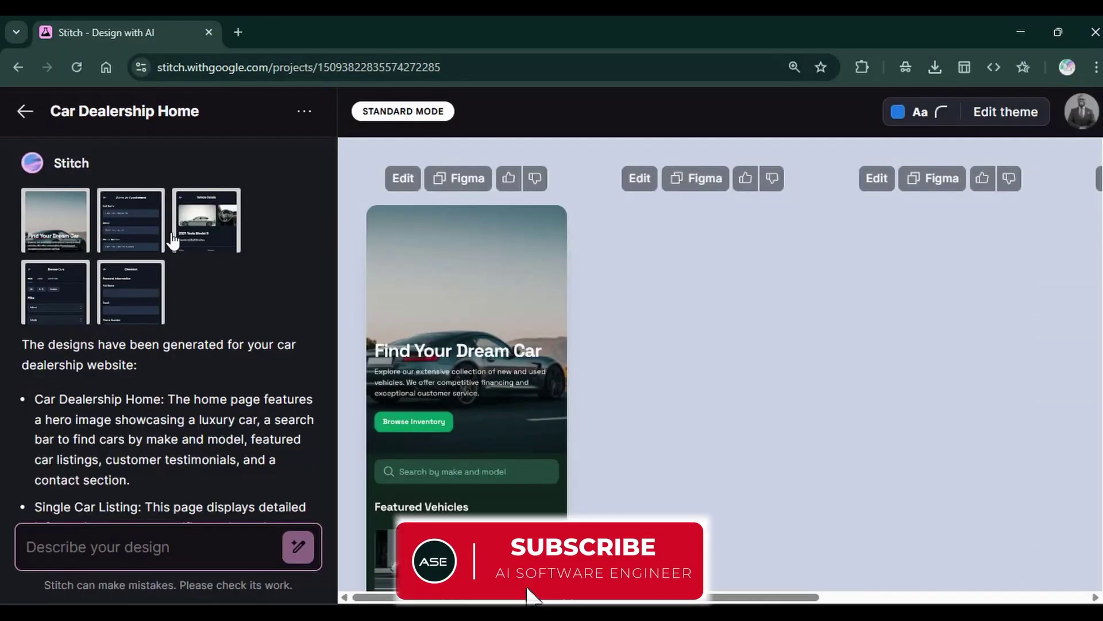
scroll(677, 345, down, 5)
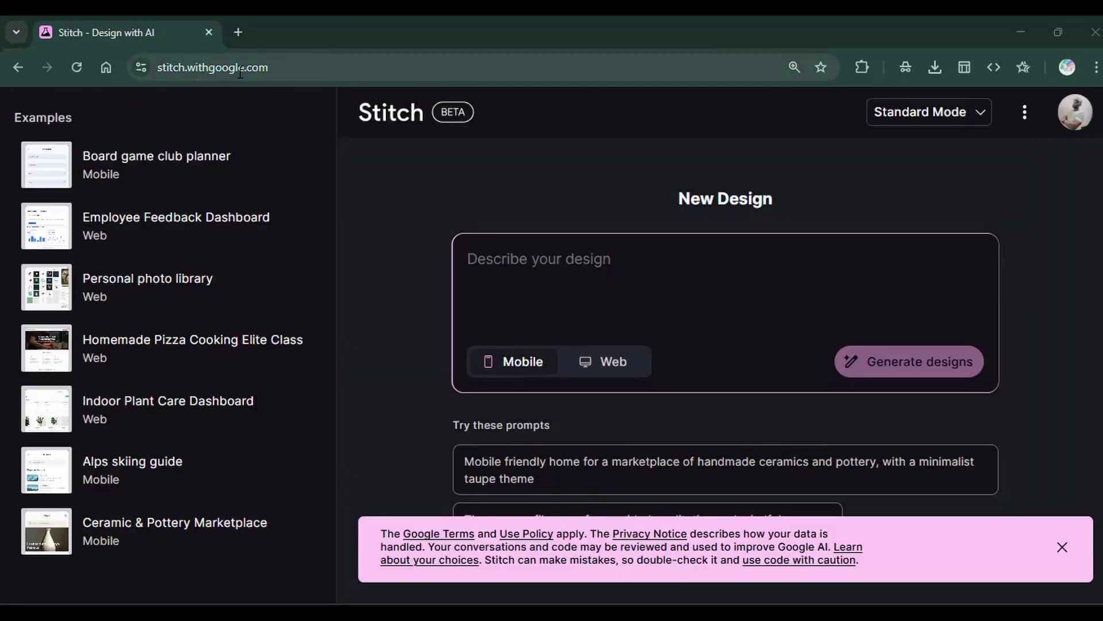
drag(281, 68, 166, 69)
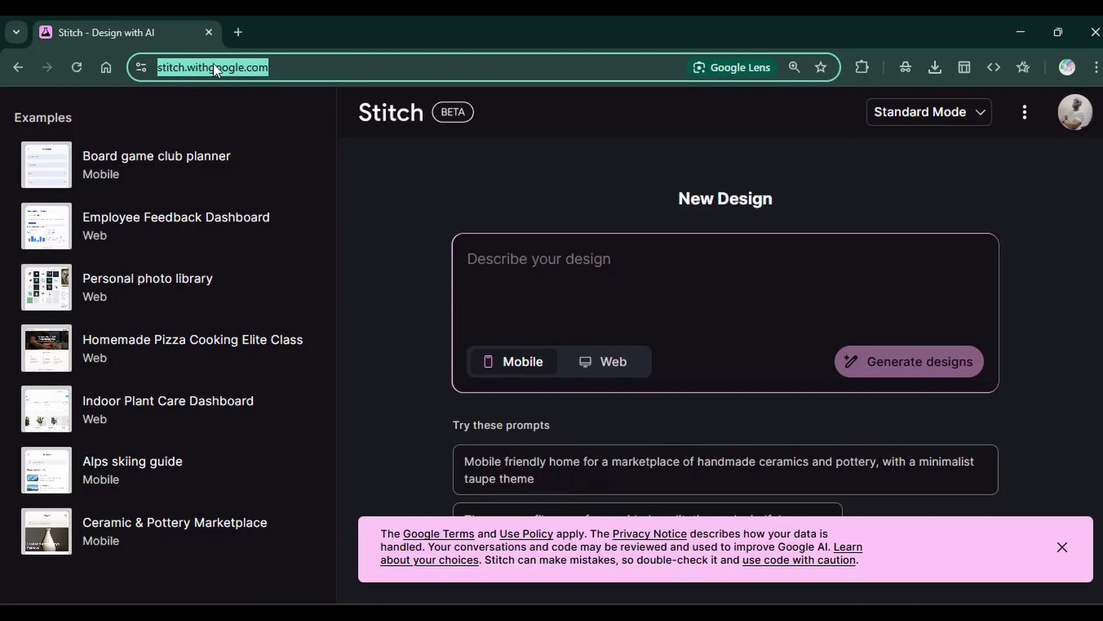
click(675, 115)
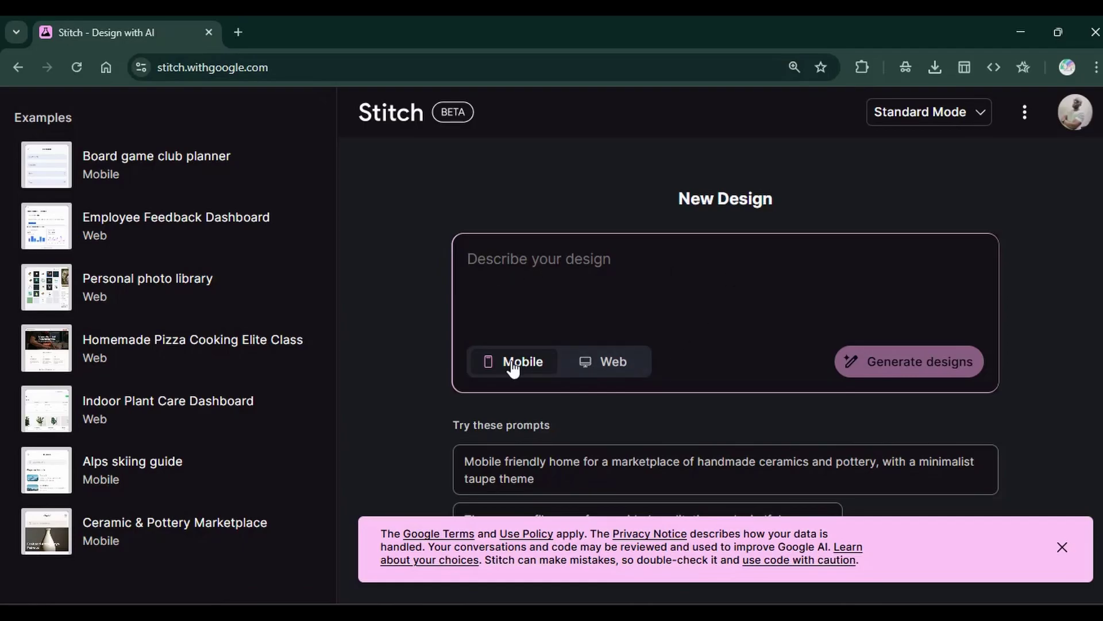
Target the new design at Web, dismiss the terms and privacy banner, and open the mode list
click(618, 370)
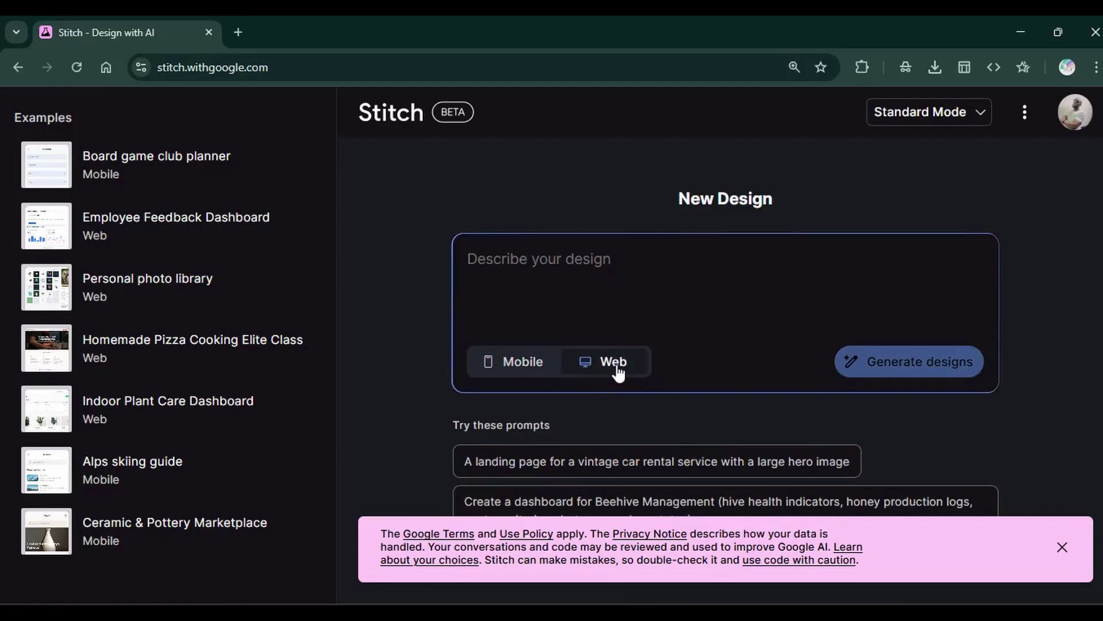
click(1062, 547)
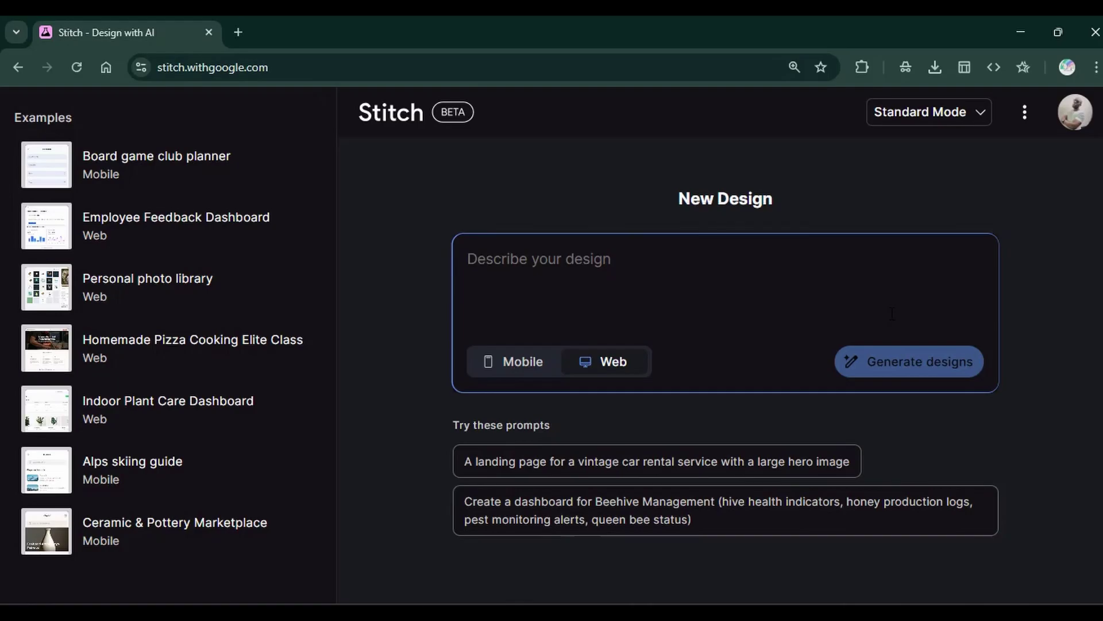
click(935, 114)
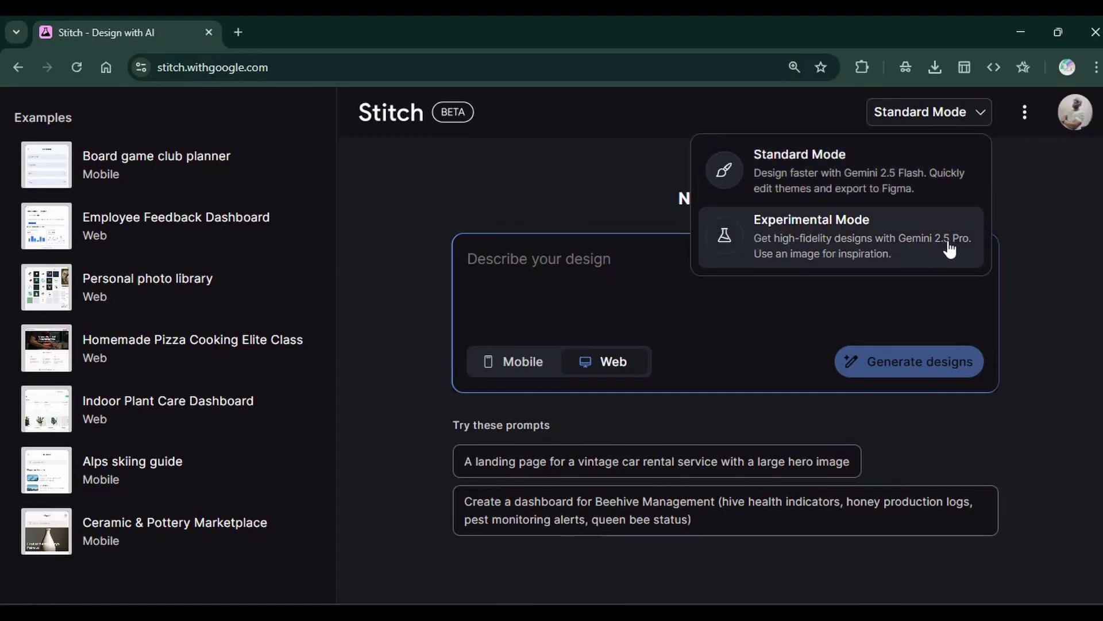
click(811, 238)
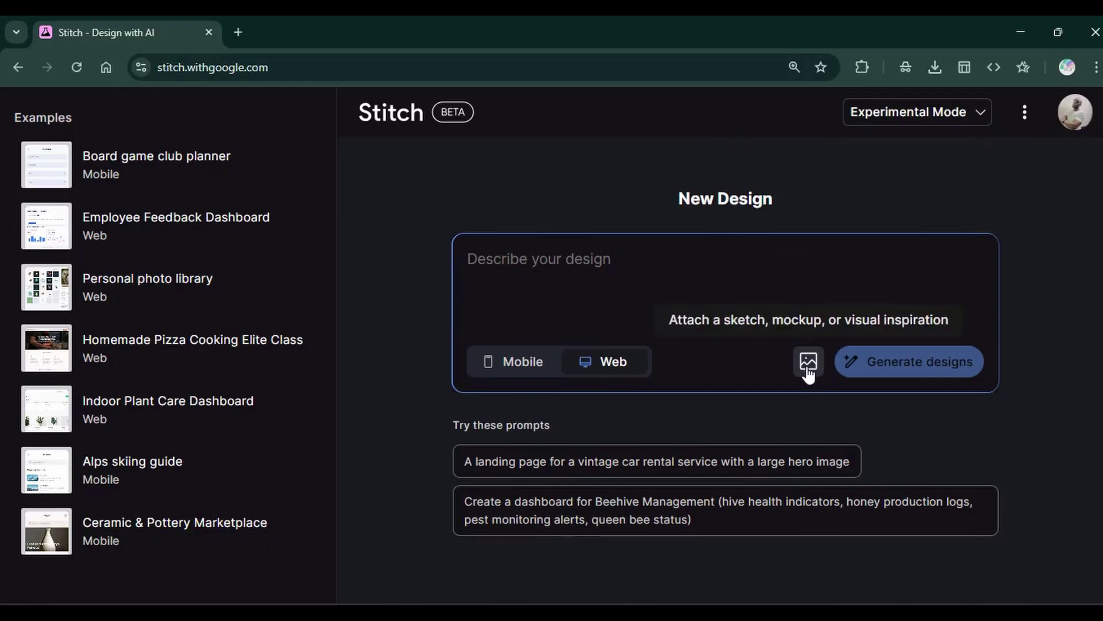
click(900, 122)
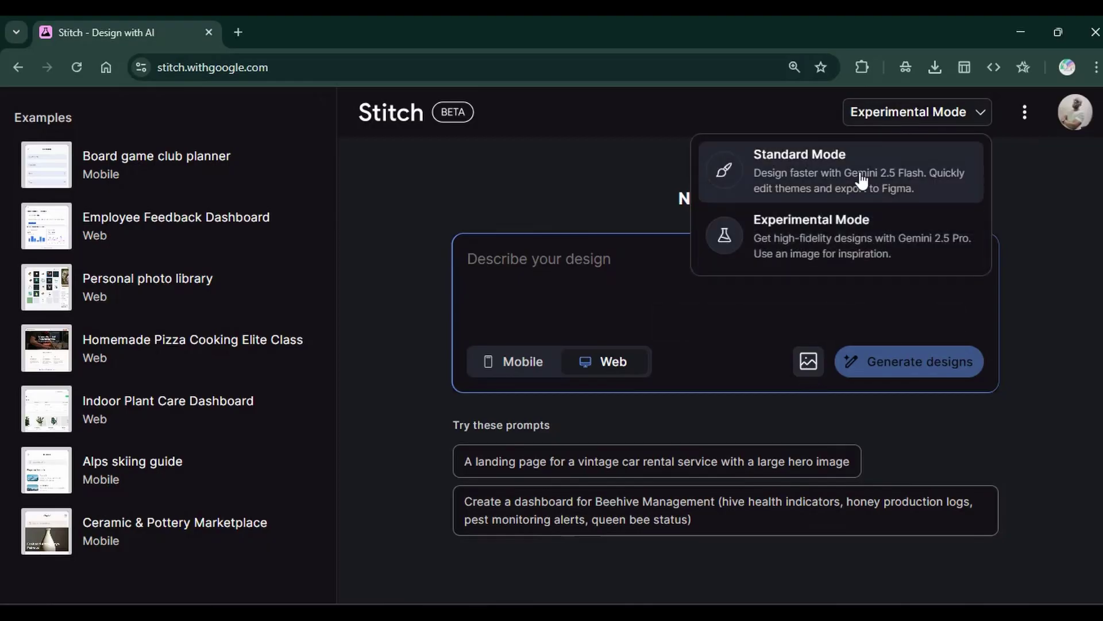
click(853, 173)
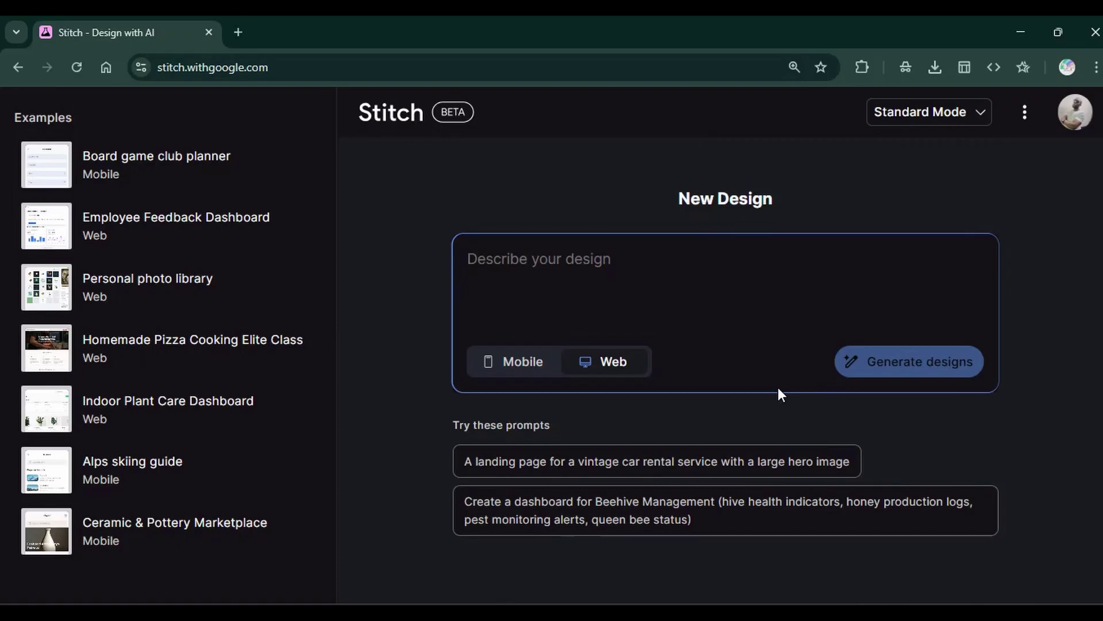
click(925, 123)
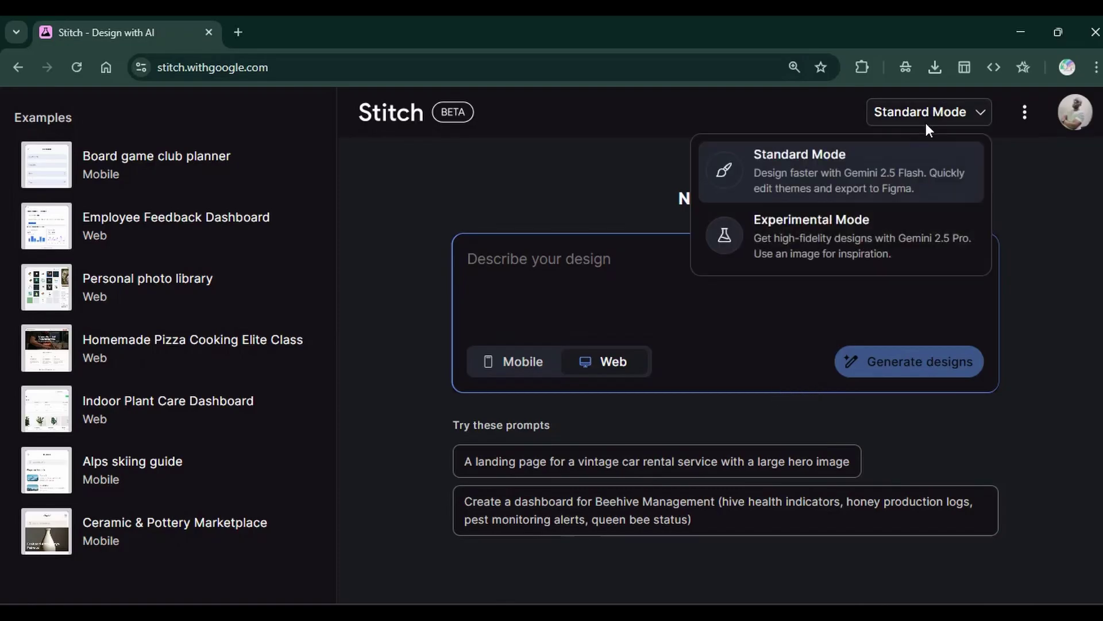
click(876, 241)
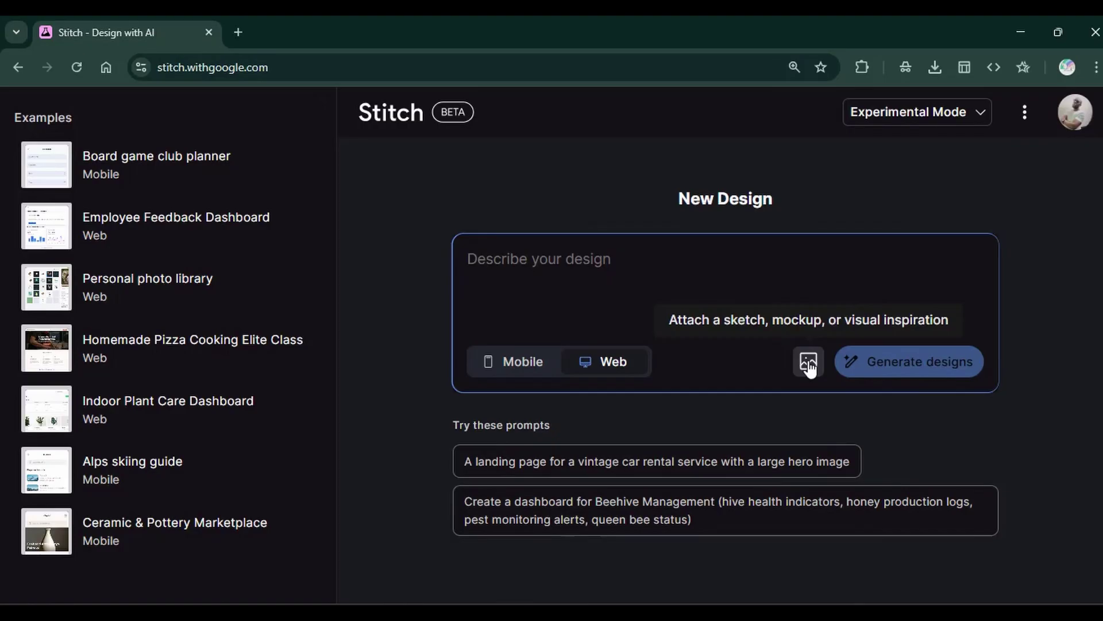
click(889, 110)
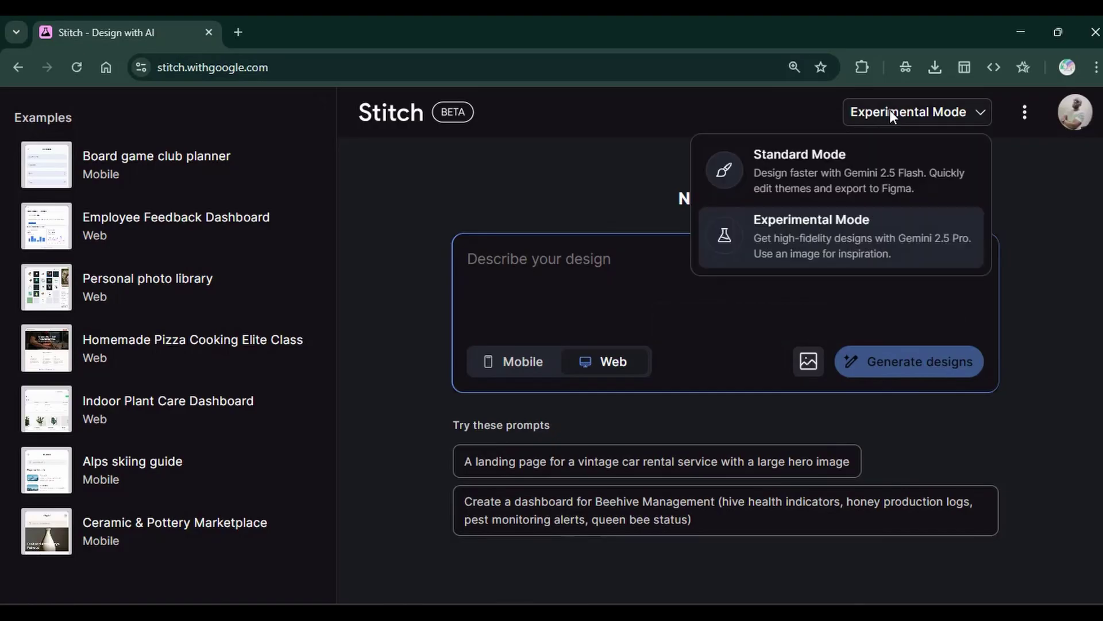
click(826, 181)
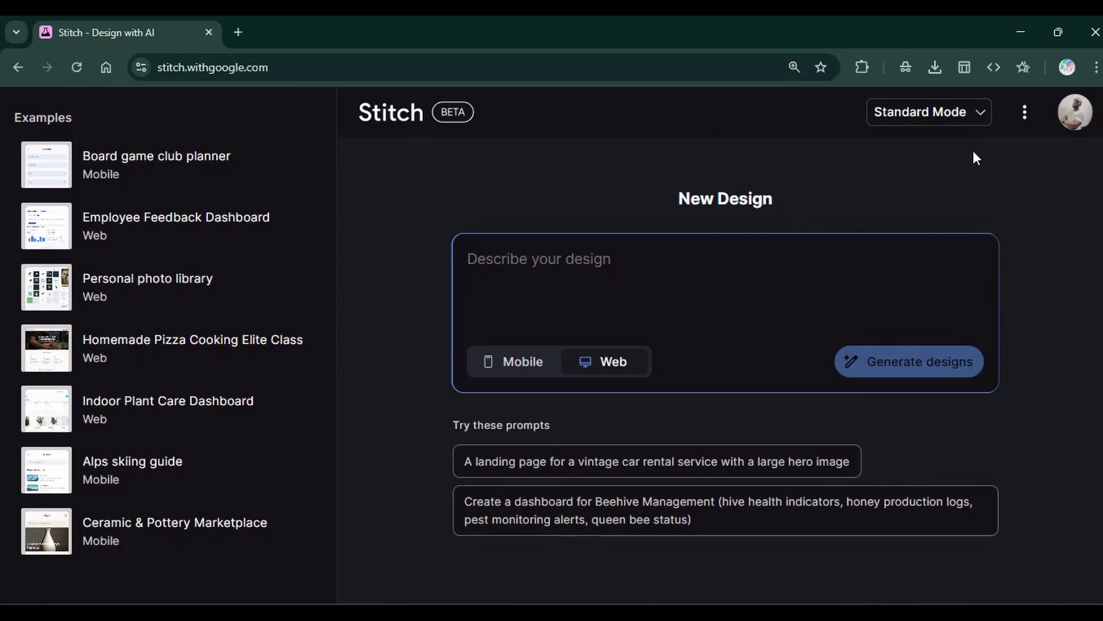
Open the Stitch FAQ page from the three-dot help menu
click(1024, 115)
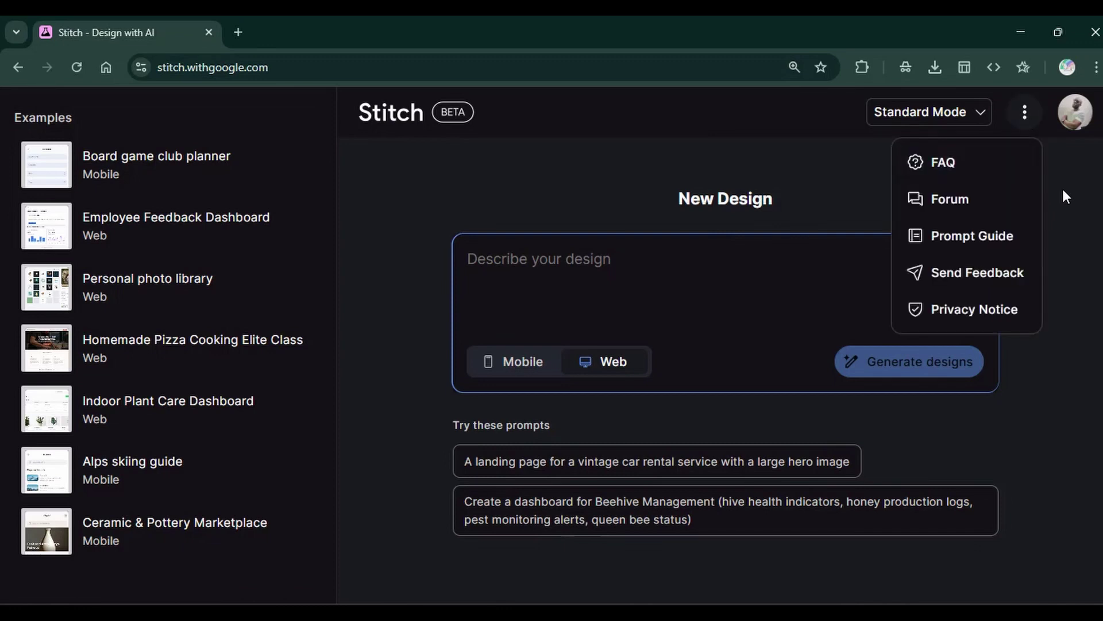
click(1063, 192)
click(1025, 114)
click(954, 168)
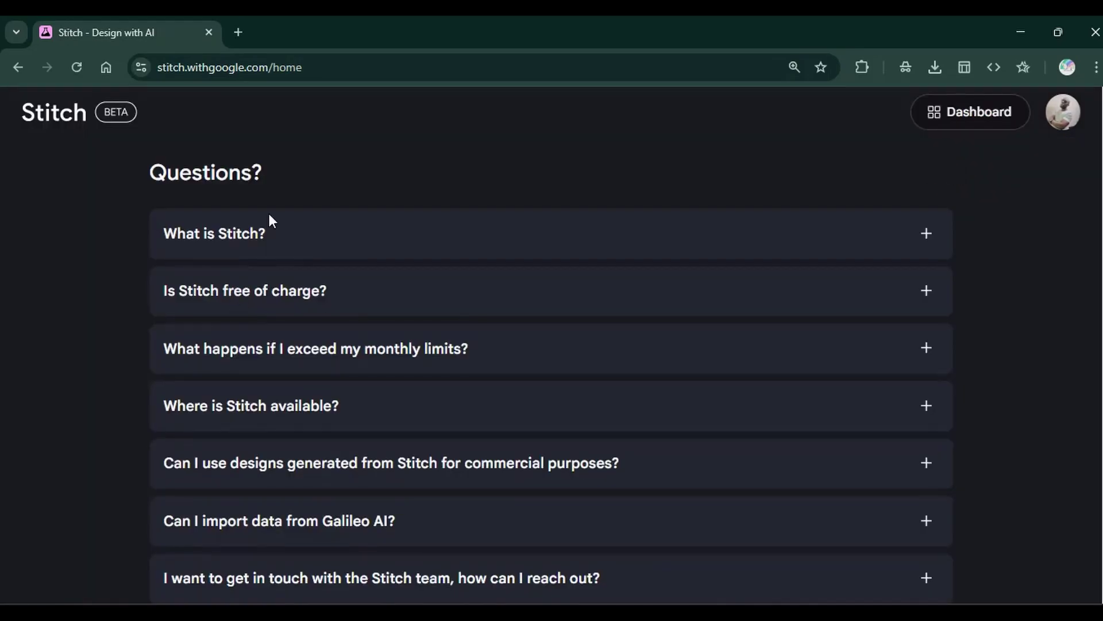
Read the 'What is Stitch?' and free-usage answers, then return to the dashboard's help menu
click(682, 247)
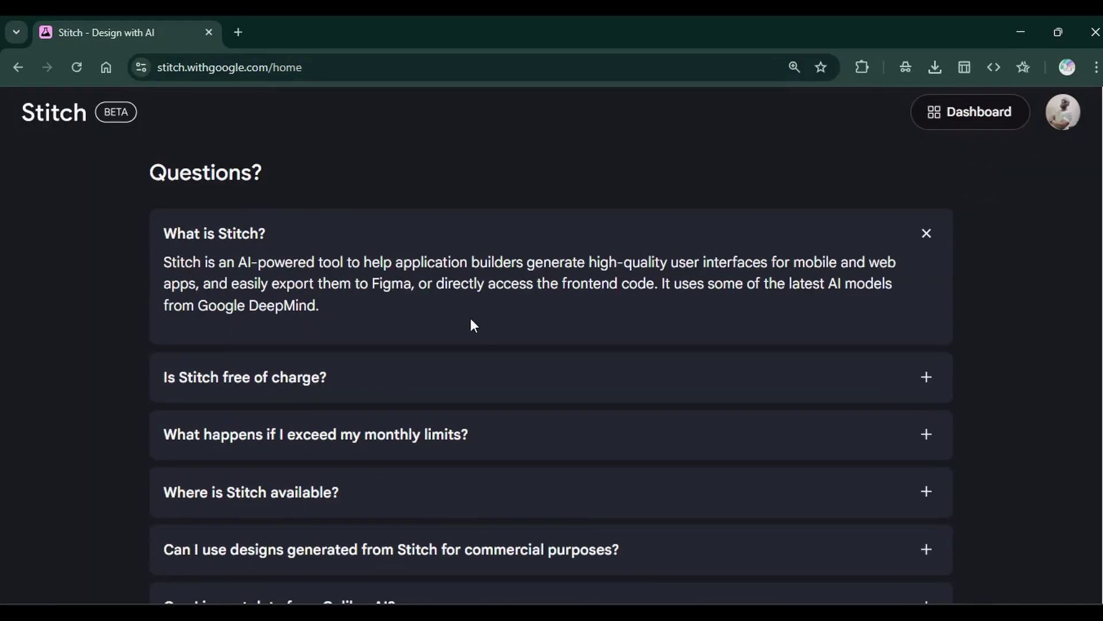
click(288, 379)
scroll(305, 382, down, 3)
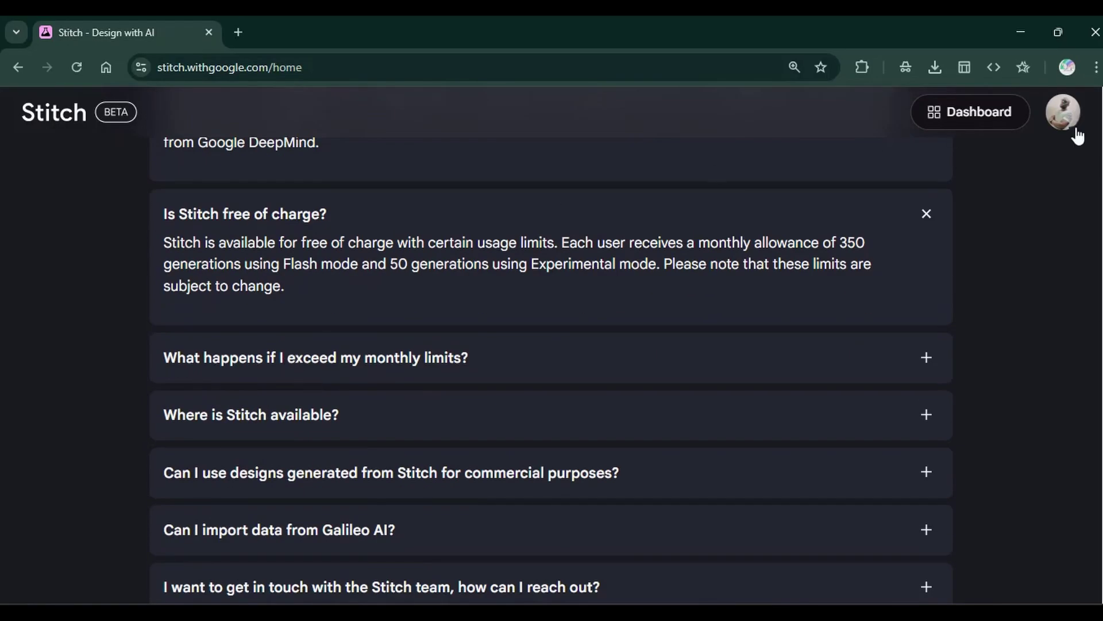
click(953, 120)
click(1026, 114)
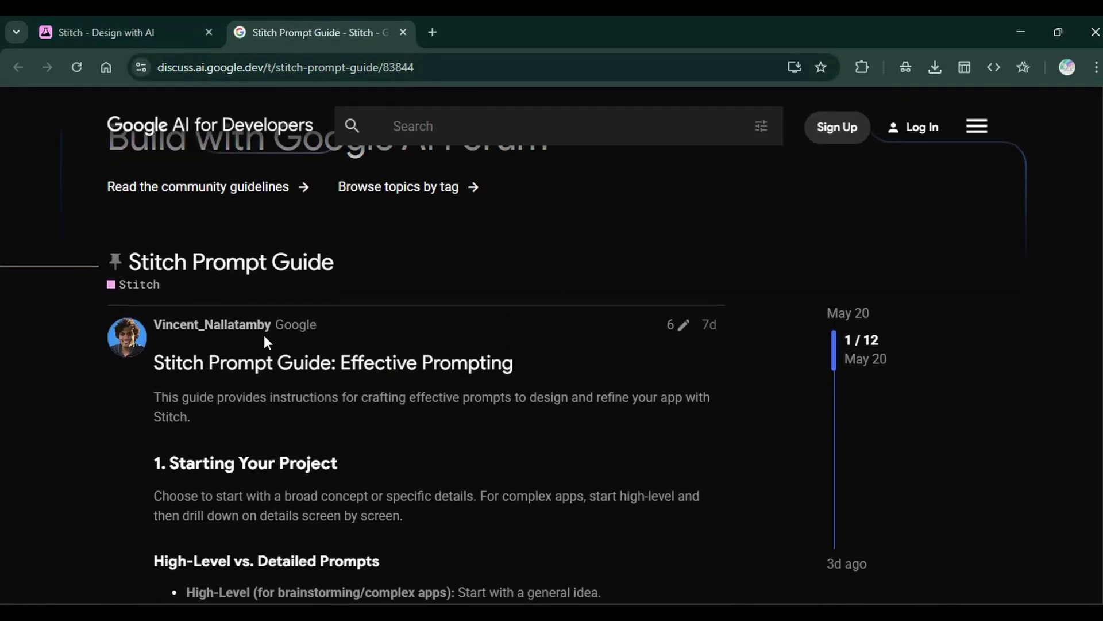
Read through the Stitch Prompt Guide forum post, then return to Stitch and list its help links
scroll(394, 343, down, 2)
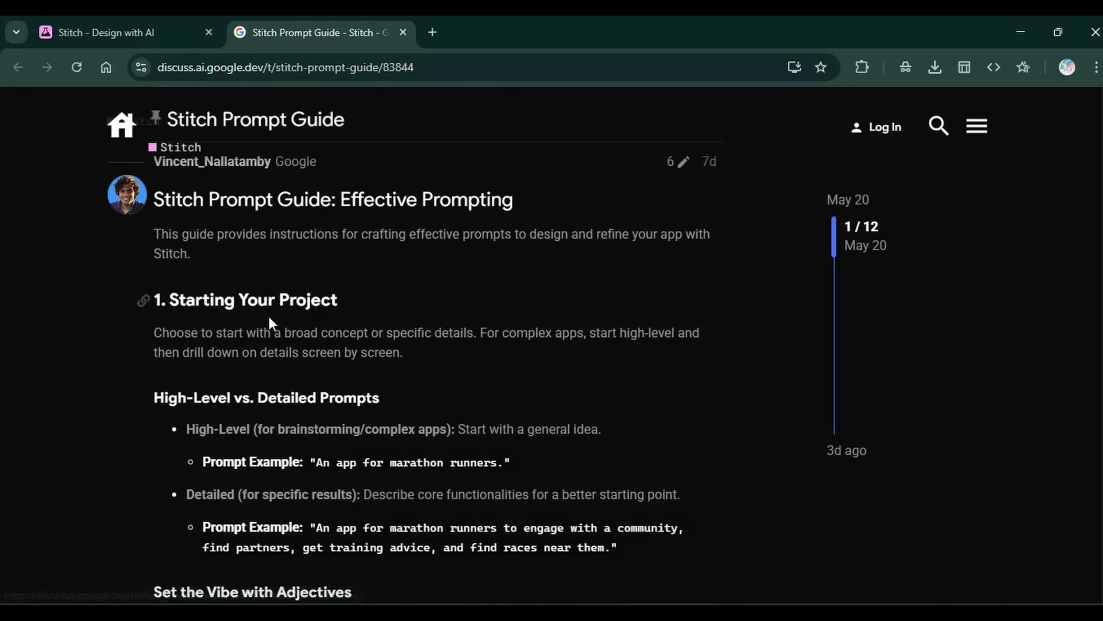
scroll(270, 320, down, 3)
scroll(229, 322, down, 3)
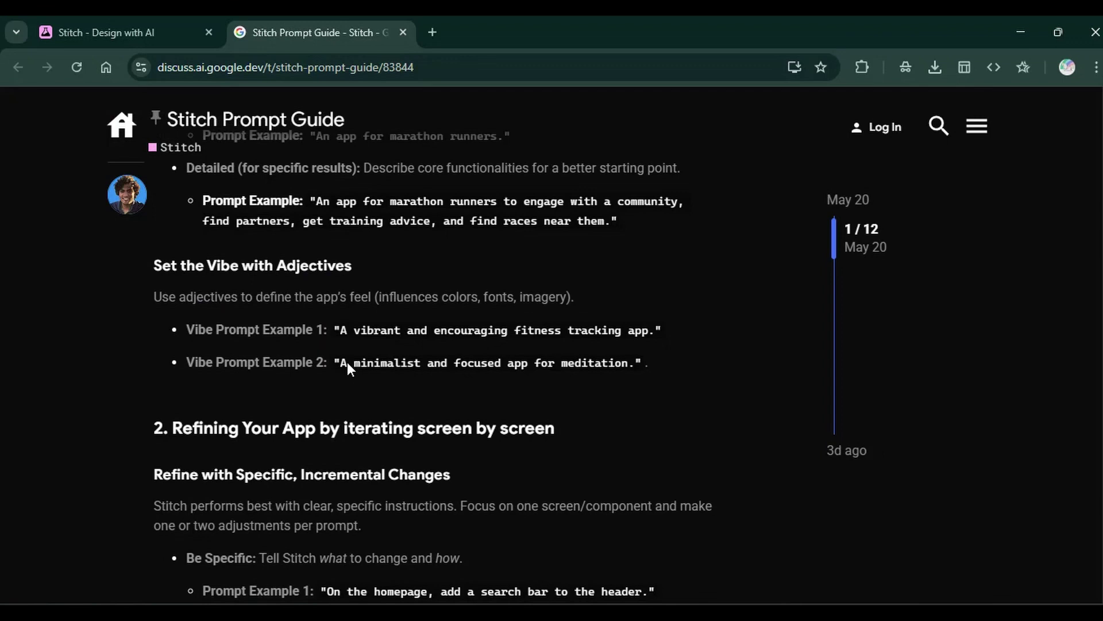
scroll(347, 362, down, 3)
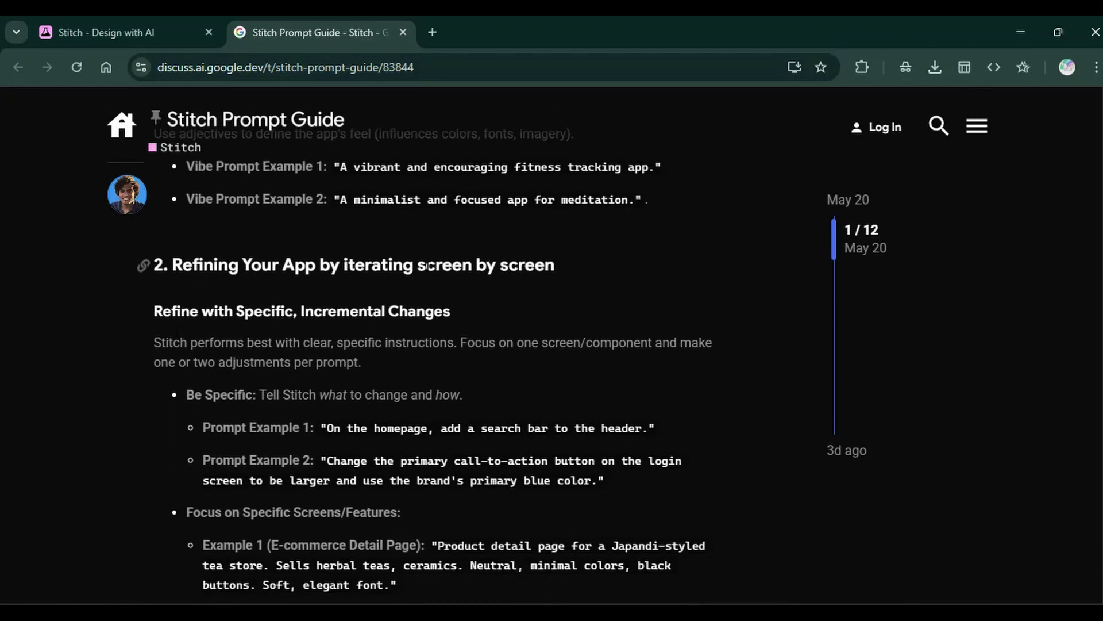
scroll(421, 305, down, 1)
scroll(460, 387, down, 2)
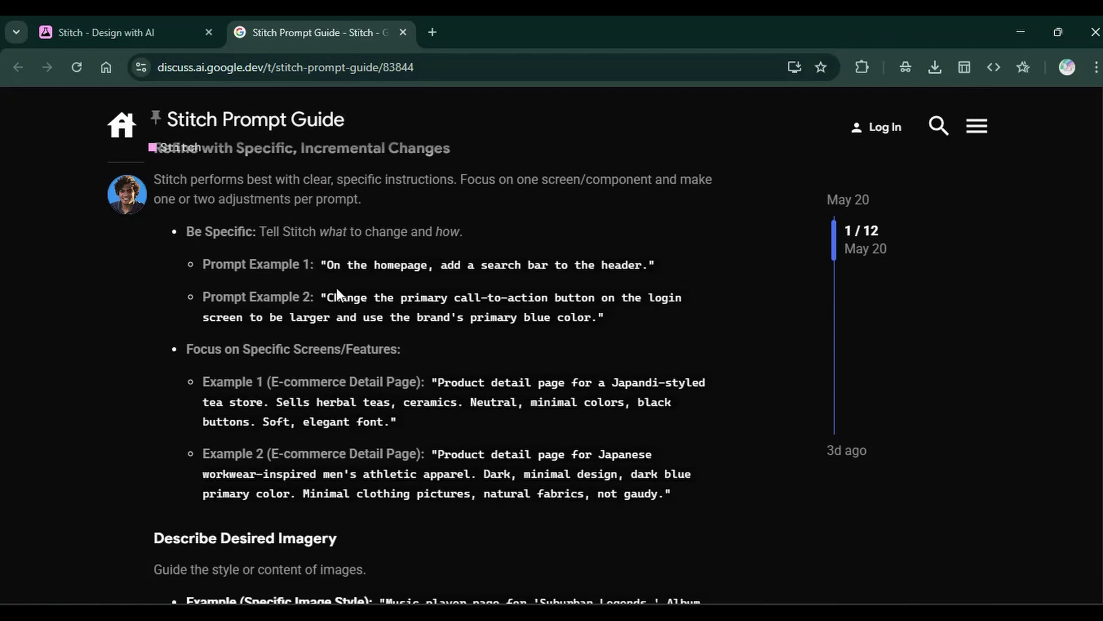
drag(326, 265, 645, 265)
scroll(305, 340, down, 3)
scroll(305, 344, down, 3)
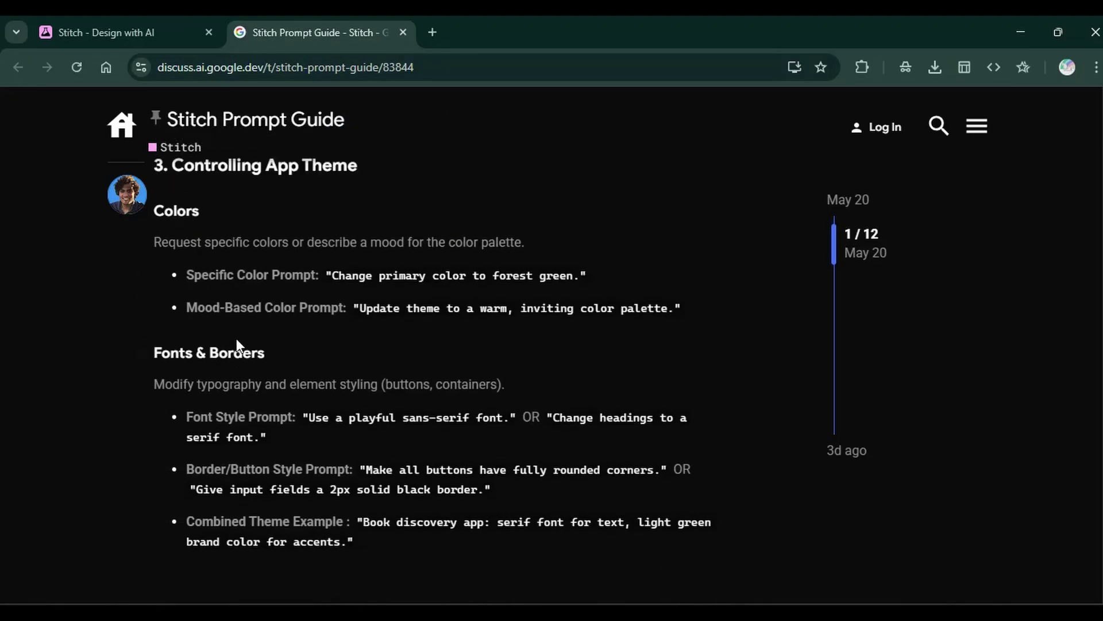
scroll(237, 345, up, 2)
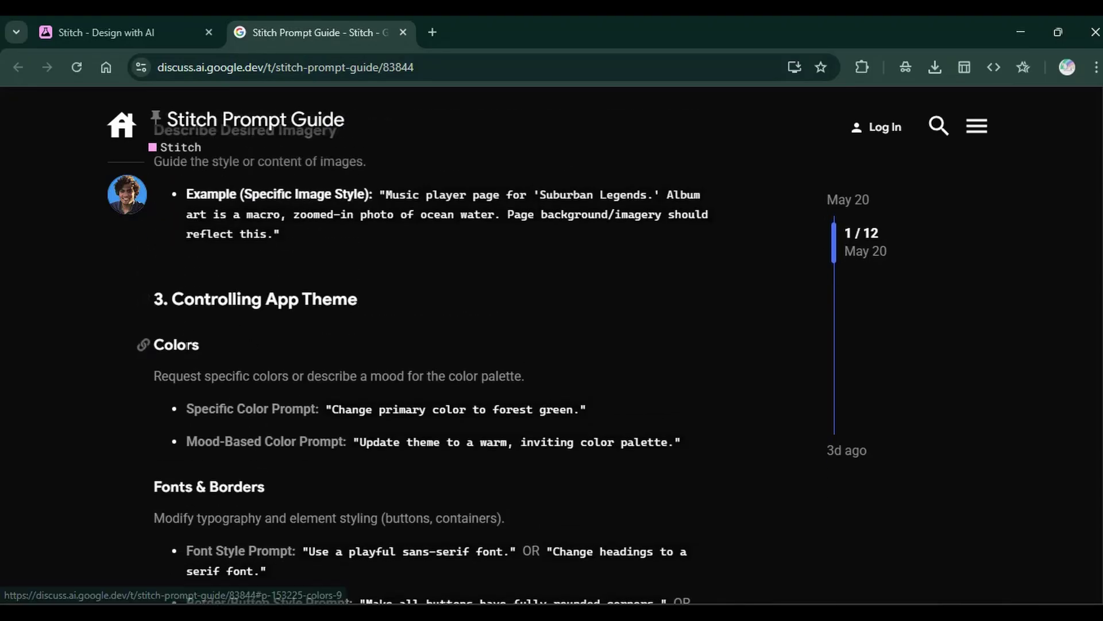
click(138, 29)
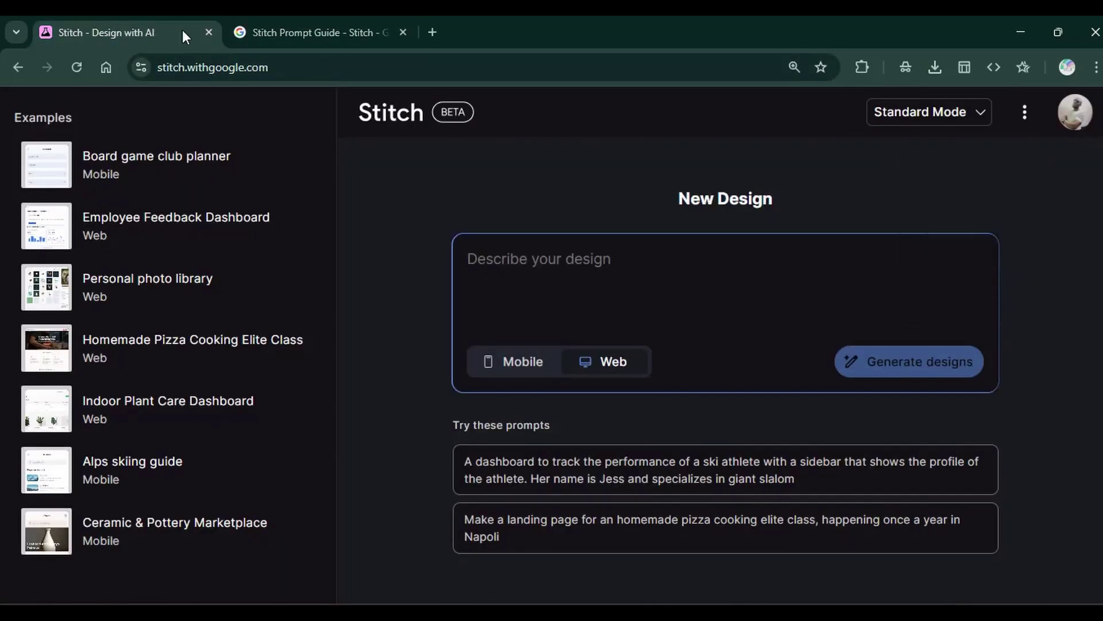
click(1026, 113)
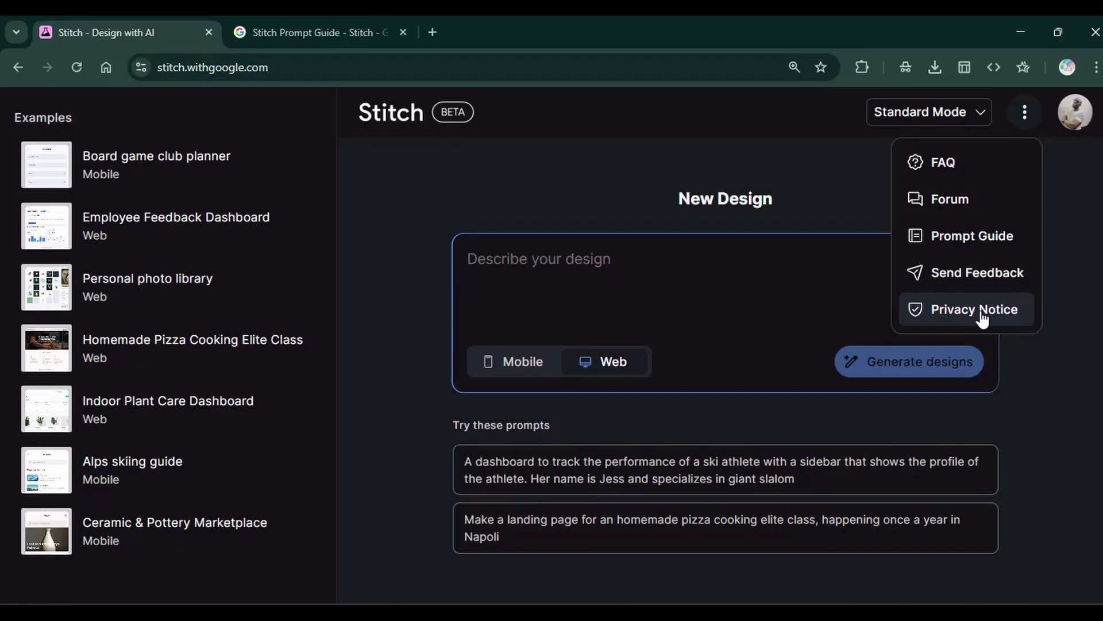
Open Stitch Settings from the account avatar menu
click(1074, 111)
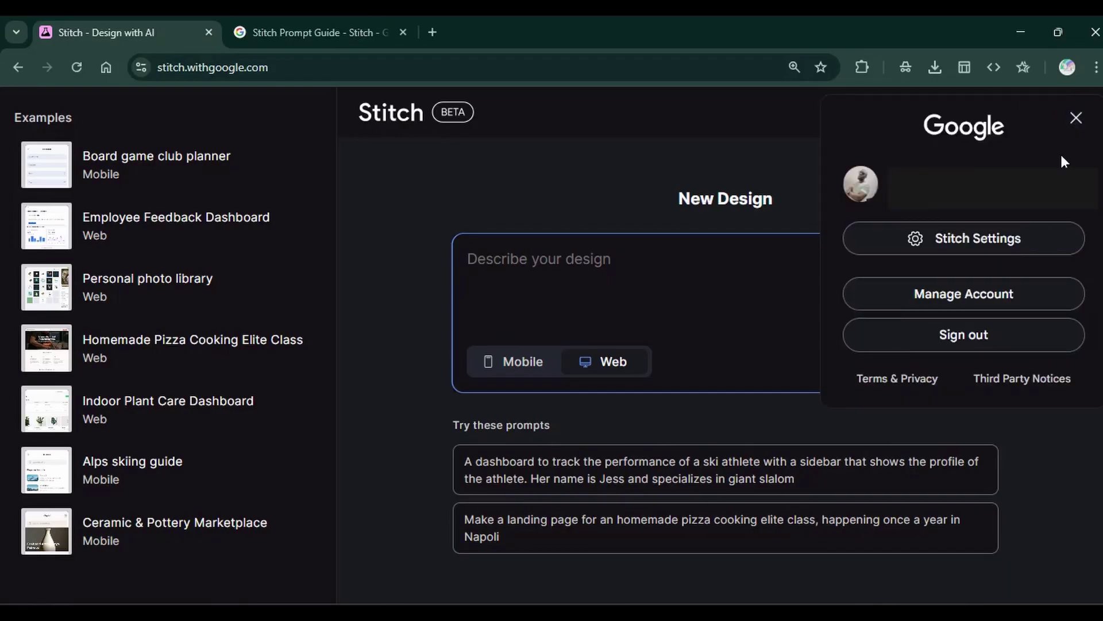
click(942, 241)
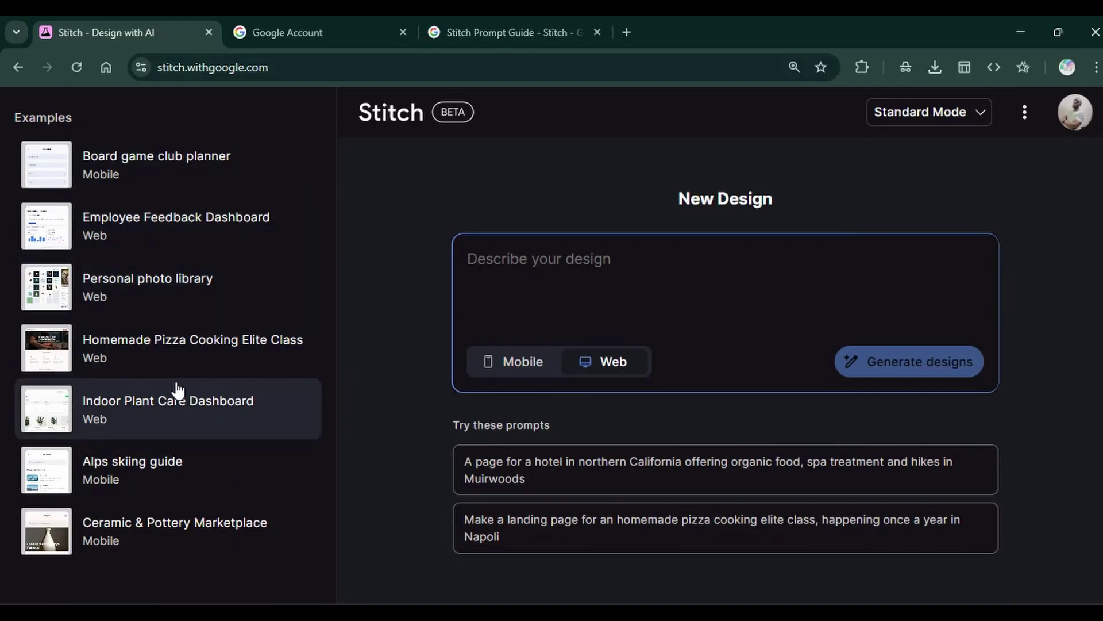
Open the Board game club planner example from the Examples list
click(142, 168)
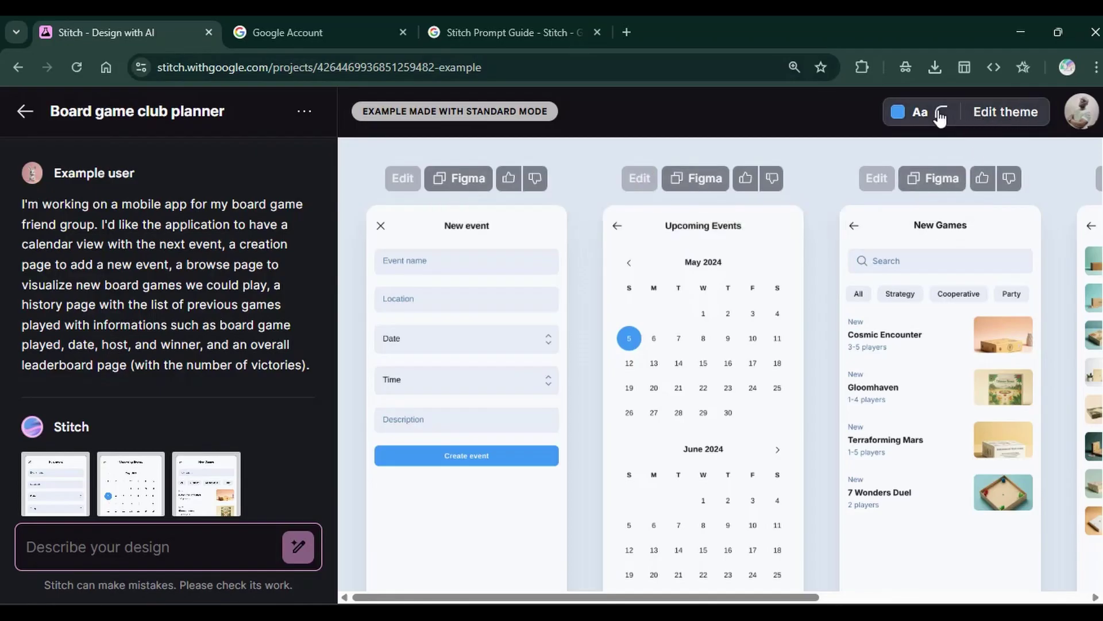
Browse the example's theme font choices without changing anything, then go back to the home page
click(997, 115)
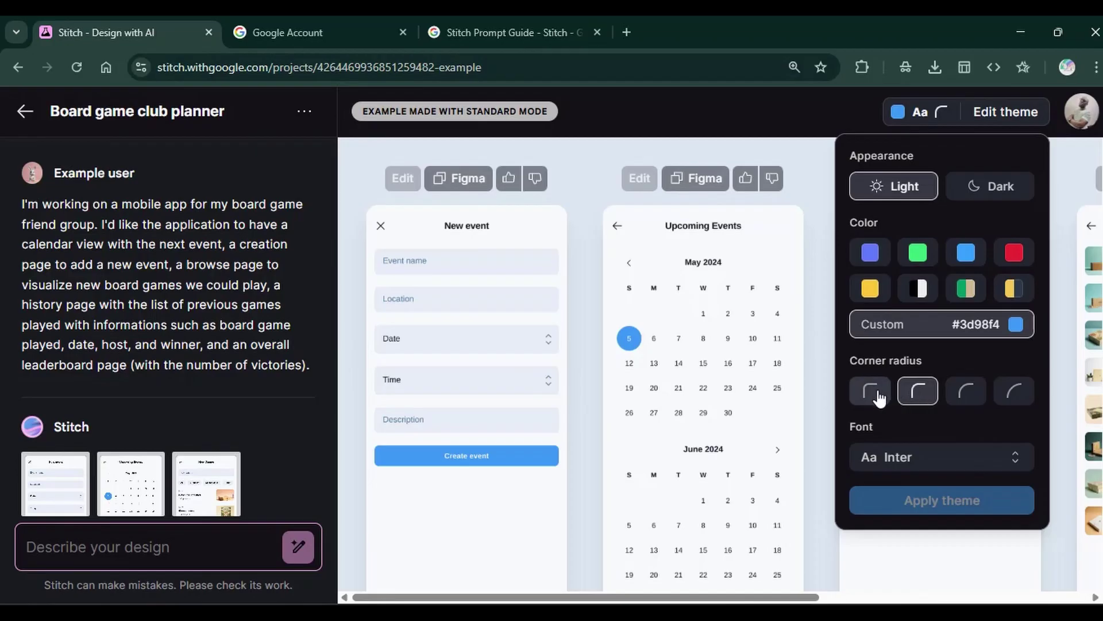
click(885, 454)
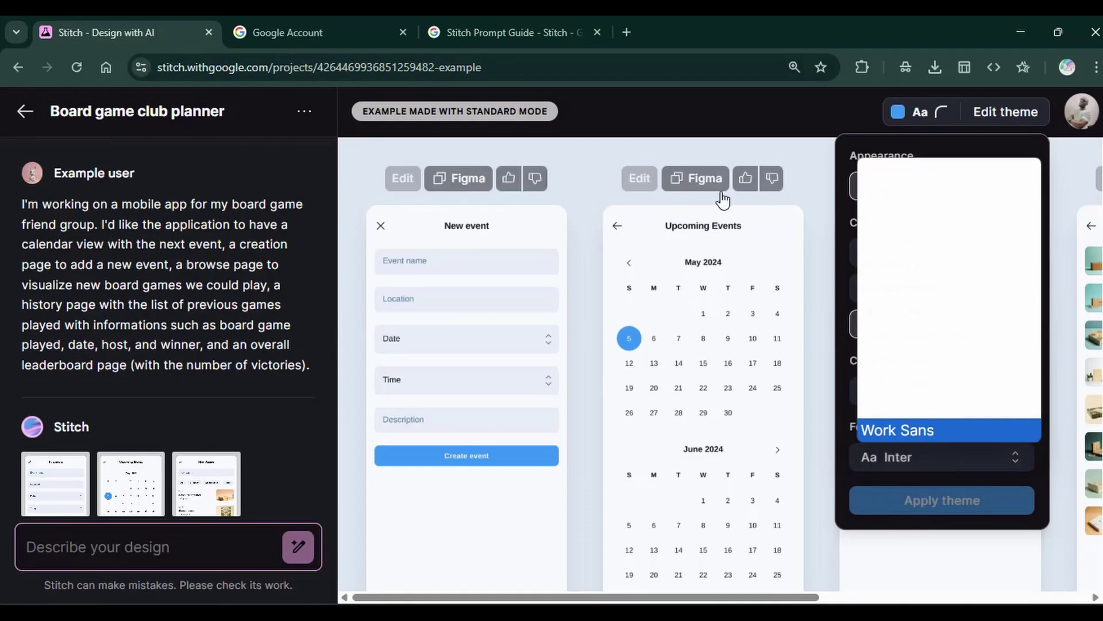
key(n)
key(m)
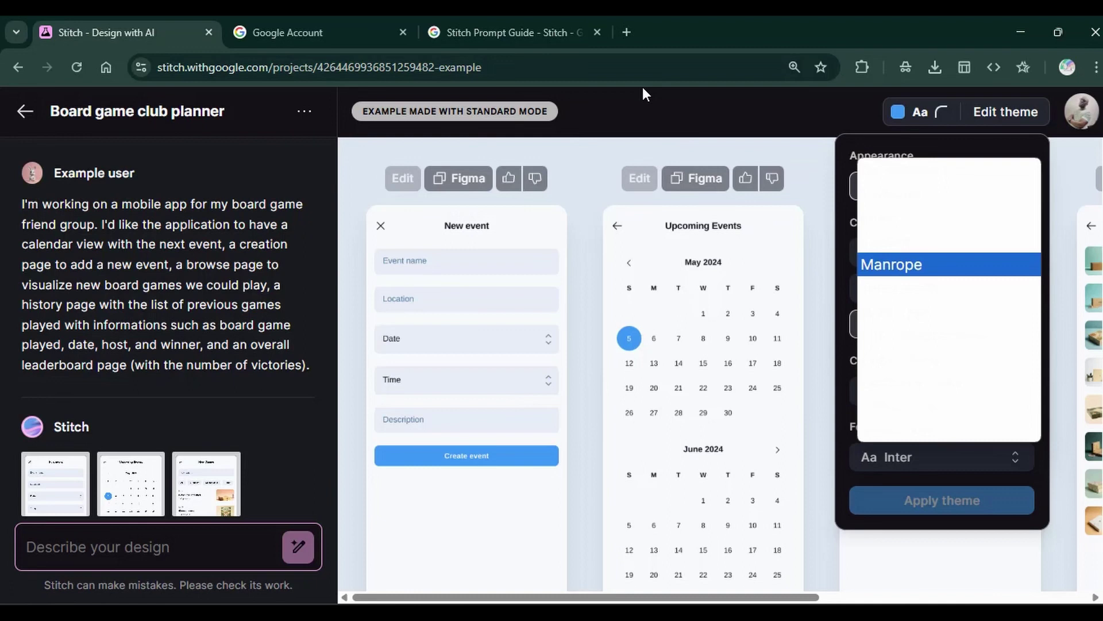
click(588, 147)
click(23, 112)
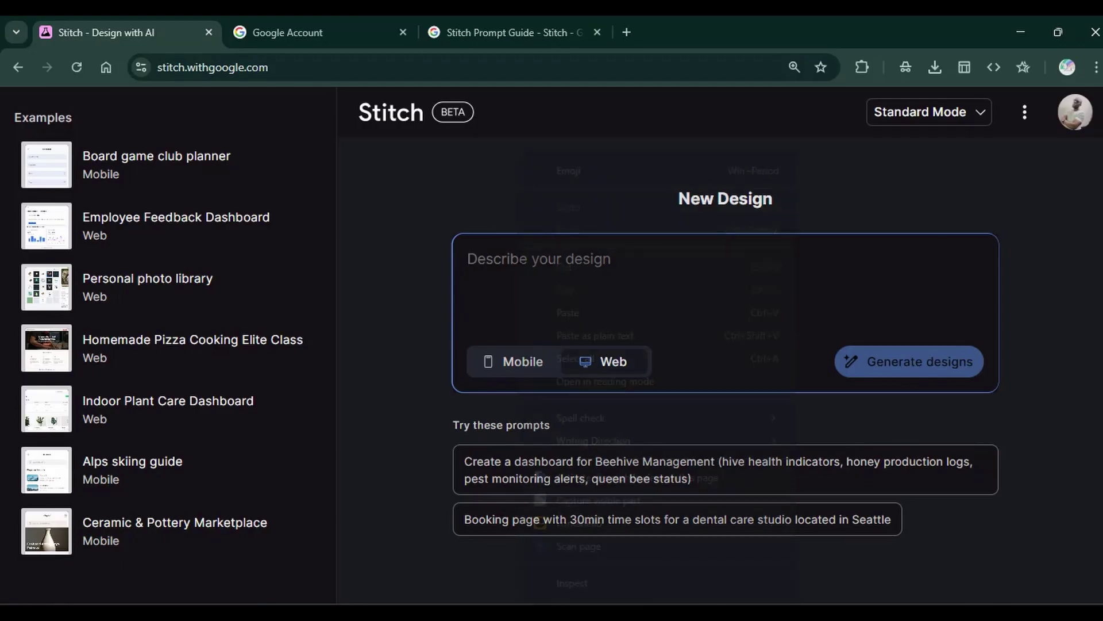
Paste the car dealership prompt (home, listing, filter, booking, checkout pages) into the design box
right_click(517, 299)
click(575, 311)
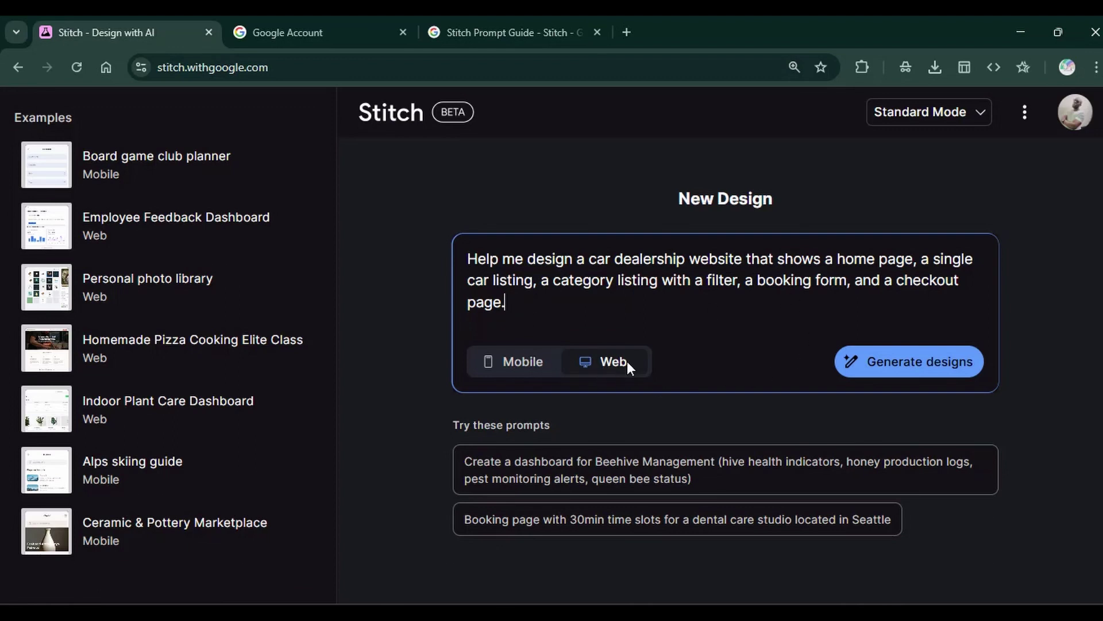
Switch the car dealership designs to Mobile and generate them
click(522, 368)
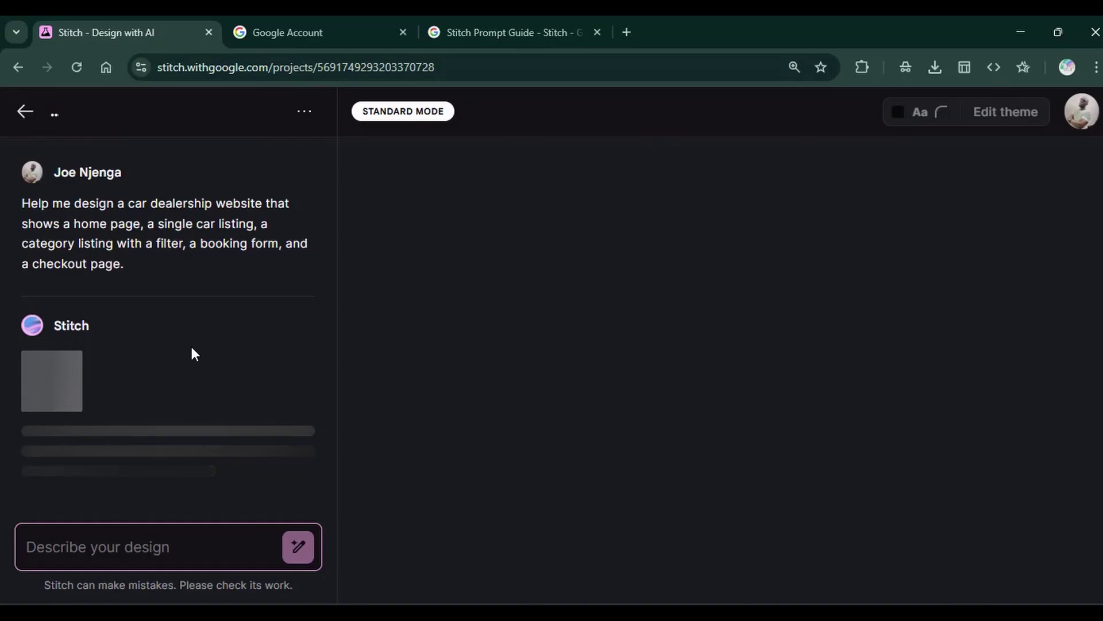
scroll(192, 353, down, 1)
click(75, 540)
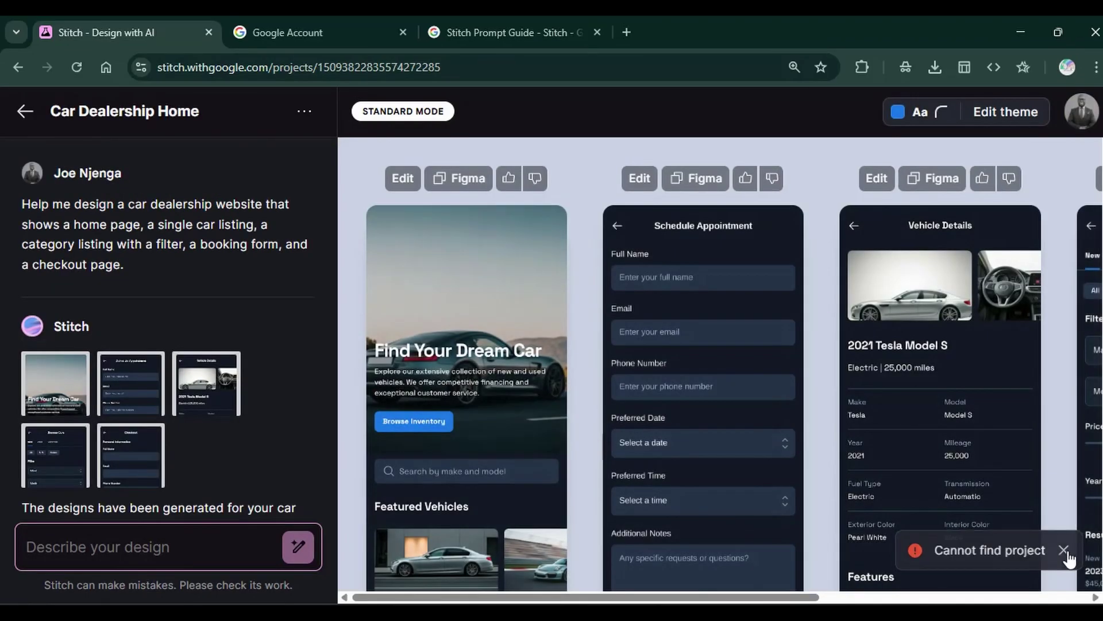
Dismiss the Cannot find project error and open the Find Your Dream Car home design in preview
click(1065, 551)
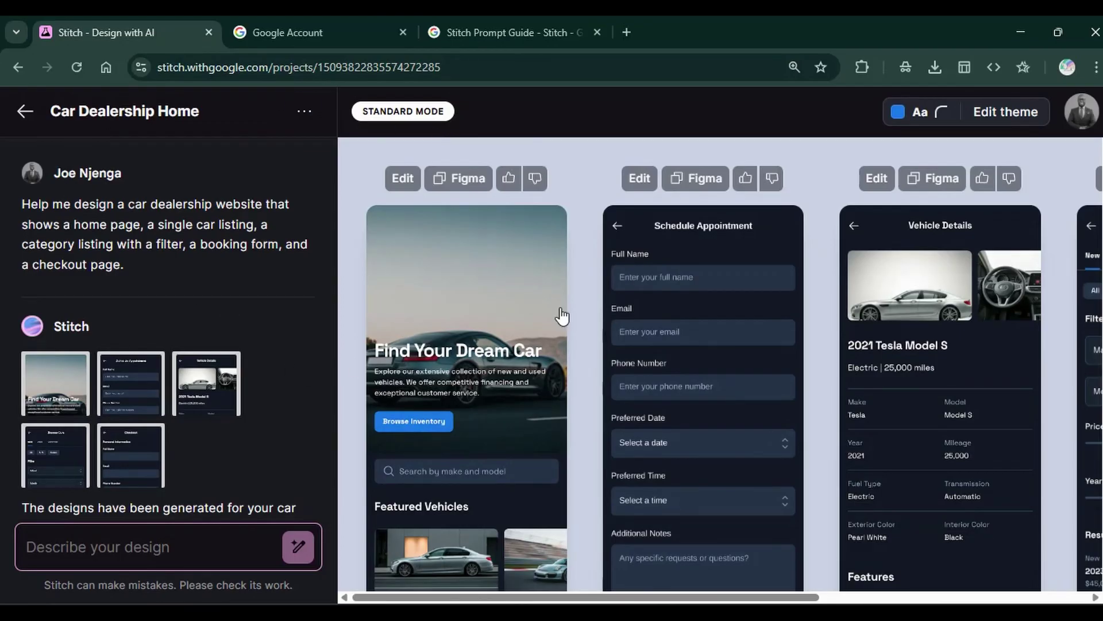
scroll(92, 318, down, 3)
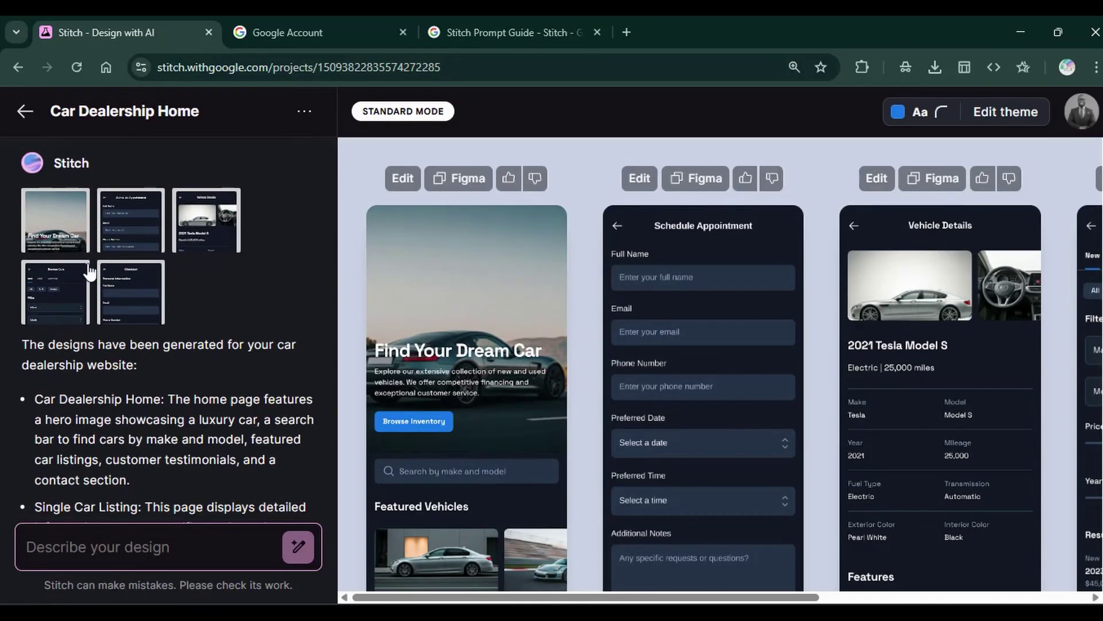
scroll(110, 201, up, 3)
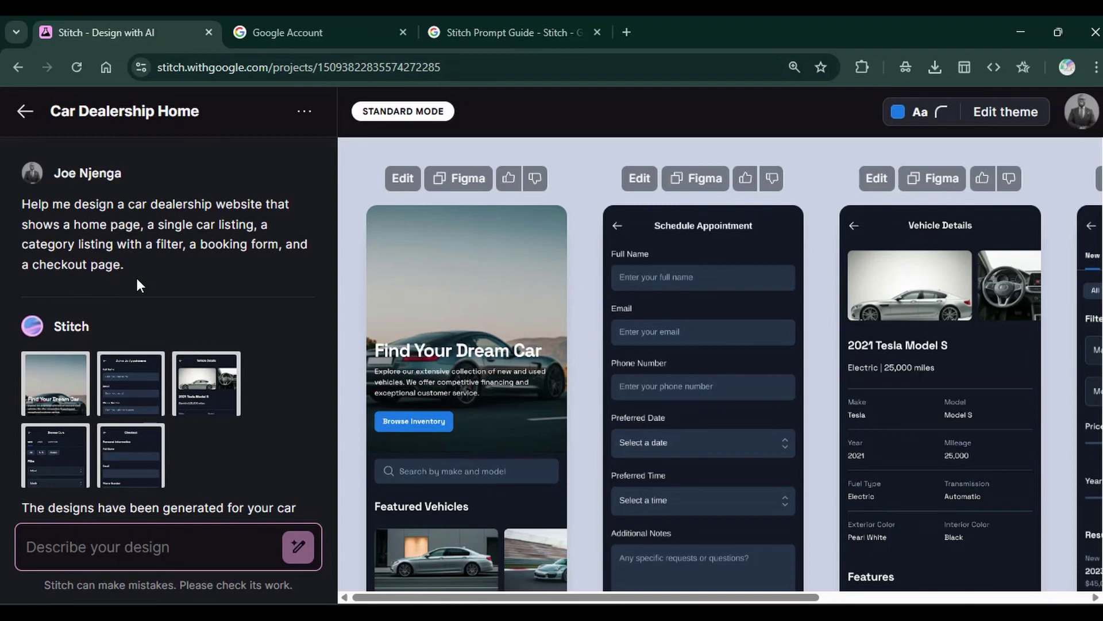
scroll(137, 279, down, 3)
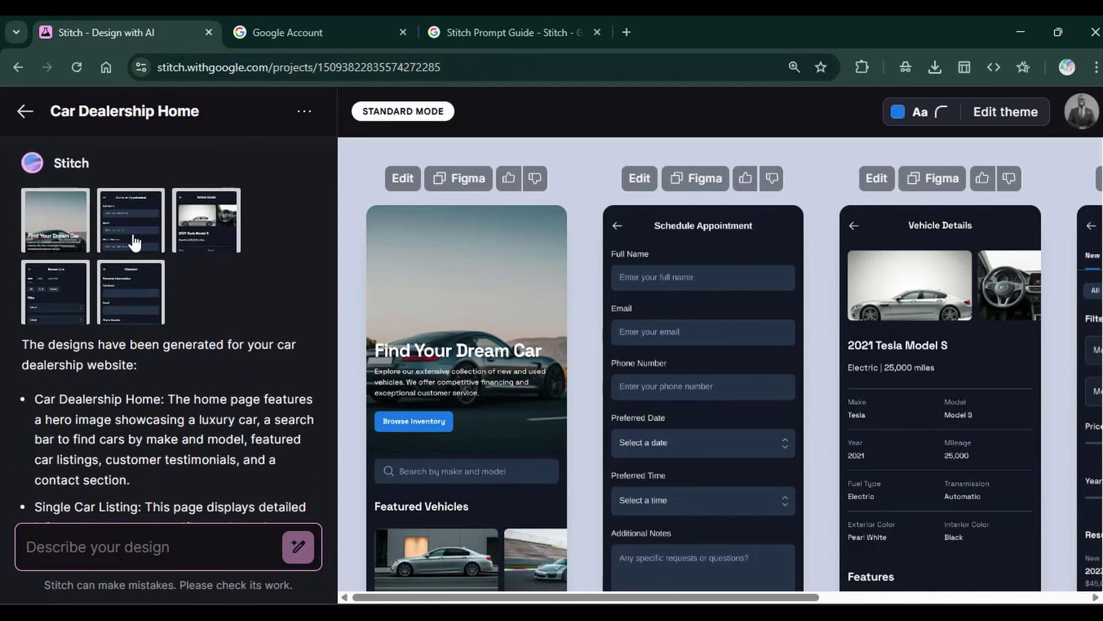
click(64, 233)
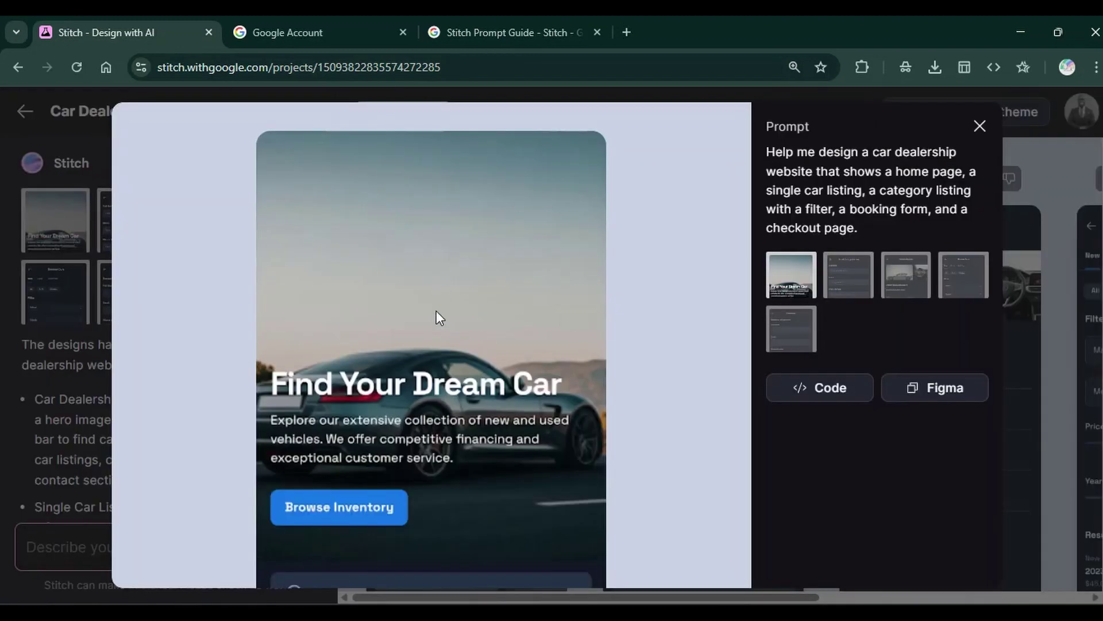
Preview the Schedule Appointment booking form and Vehicle Details designs
scroll(431, 333, down, 4)
scroll(426, 334, up, 4)
scroll(425, 332, down, 1)
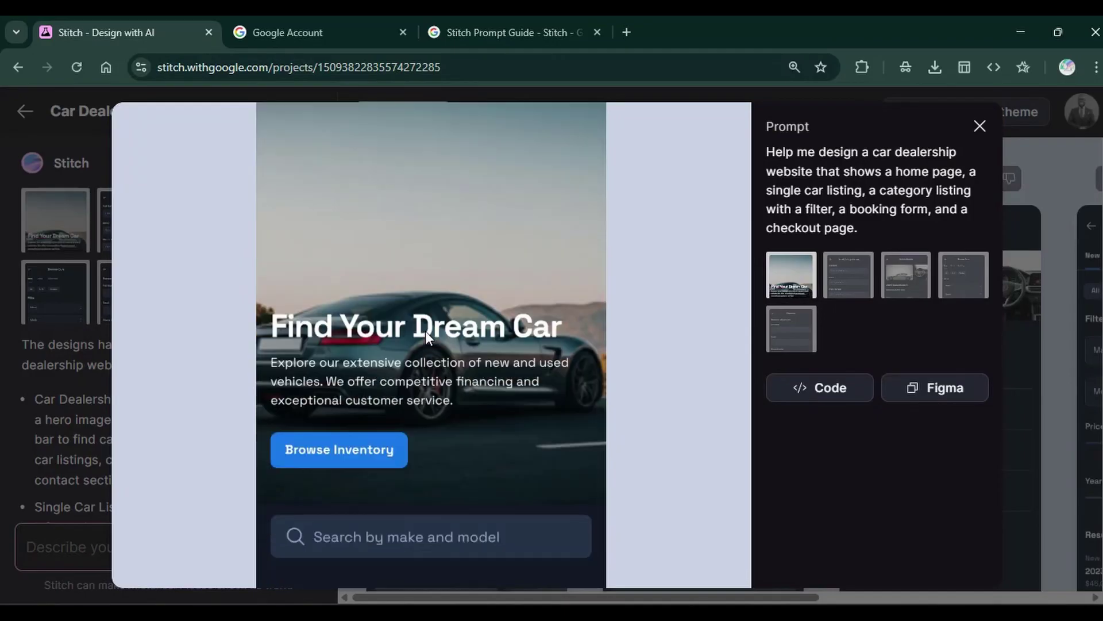
scroll(425, 334, down, 10)
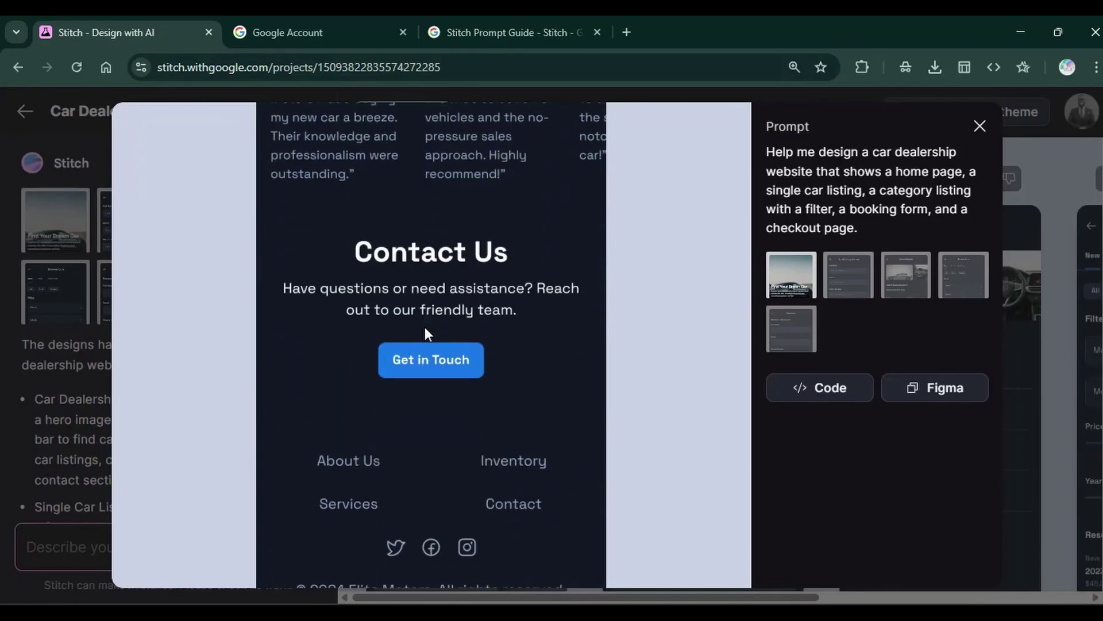
scroll(426, 333, down, 2)
scroll(489, 297, up, 6)
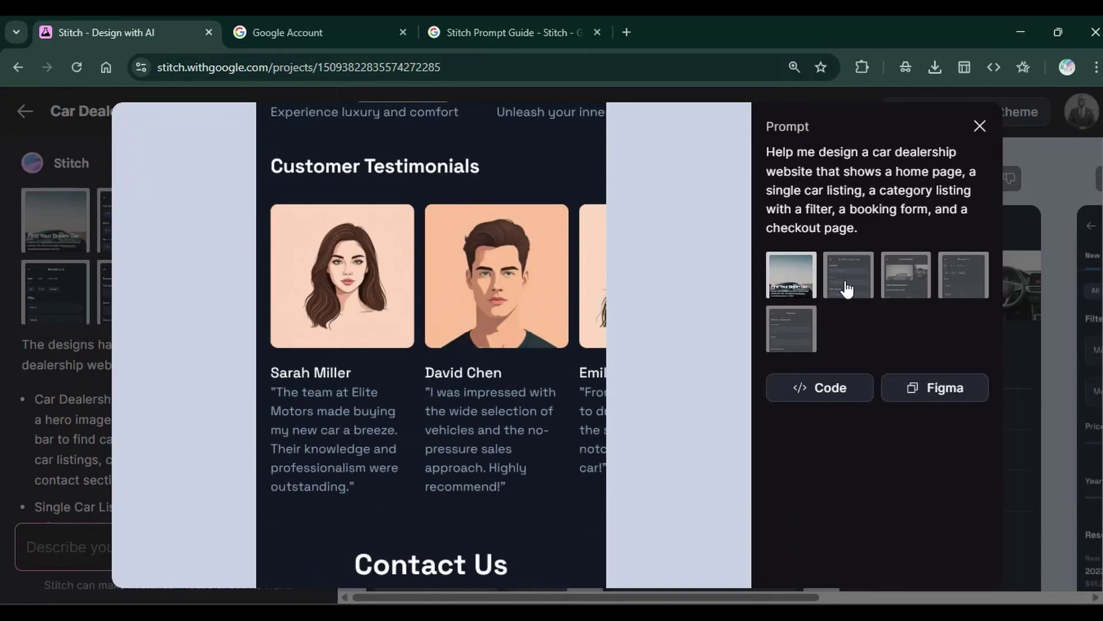
click(846, 289)
scroll(442, 292, up, 5)
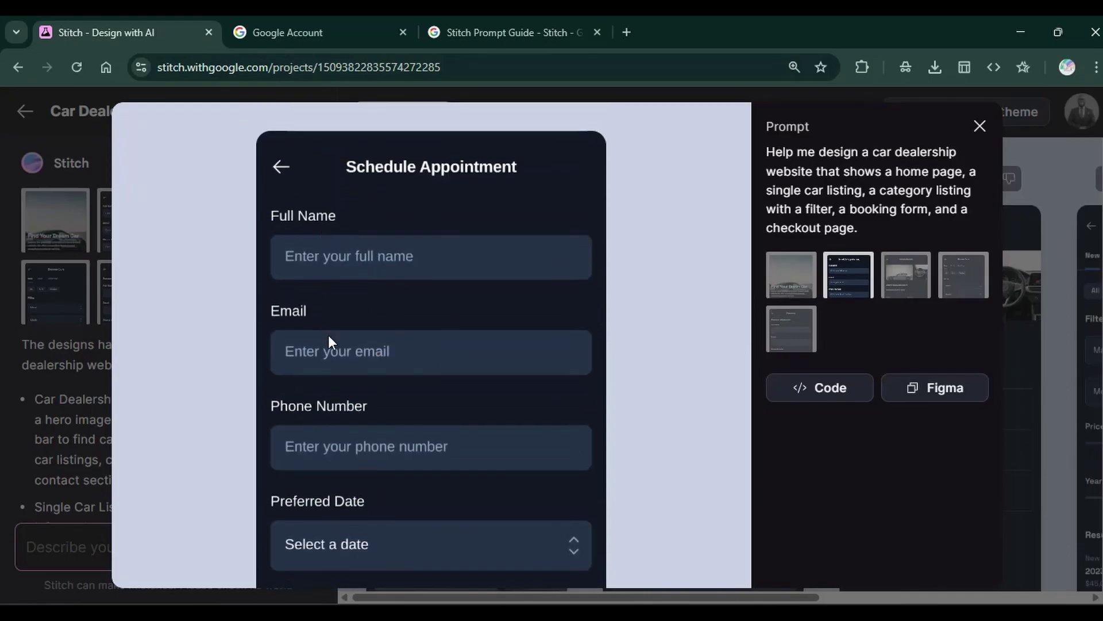
scroll(382, 432, down, 6)
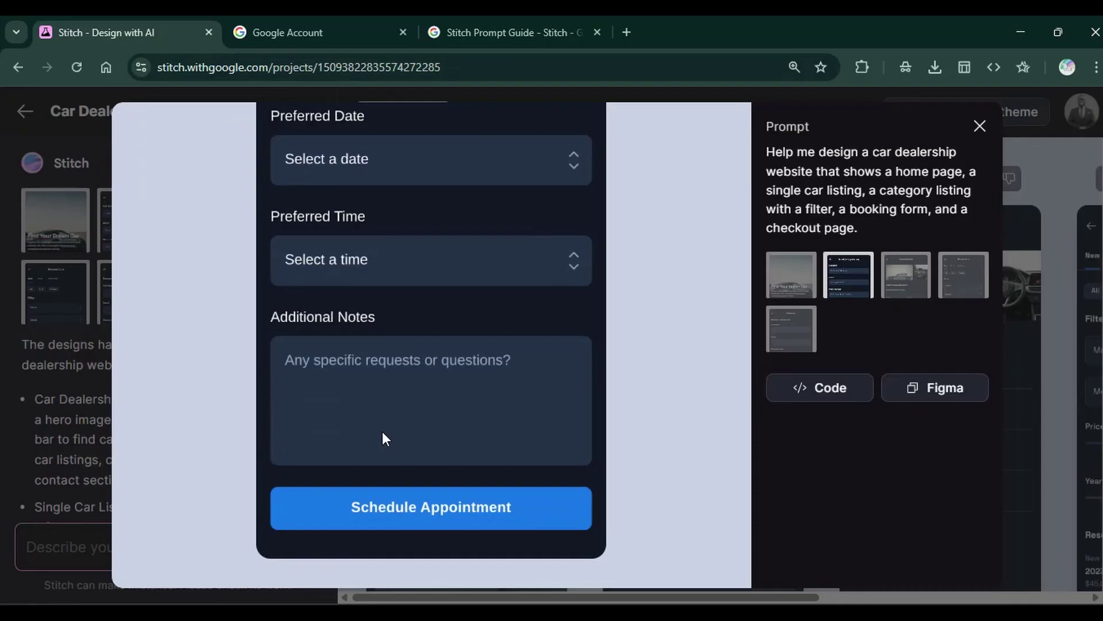
click(894, 276)
scroll(414, 279, down, 10)
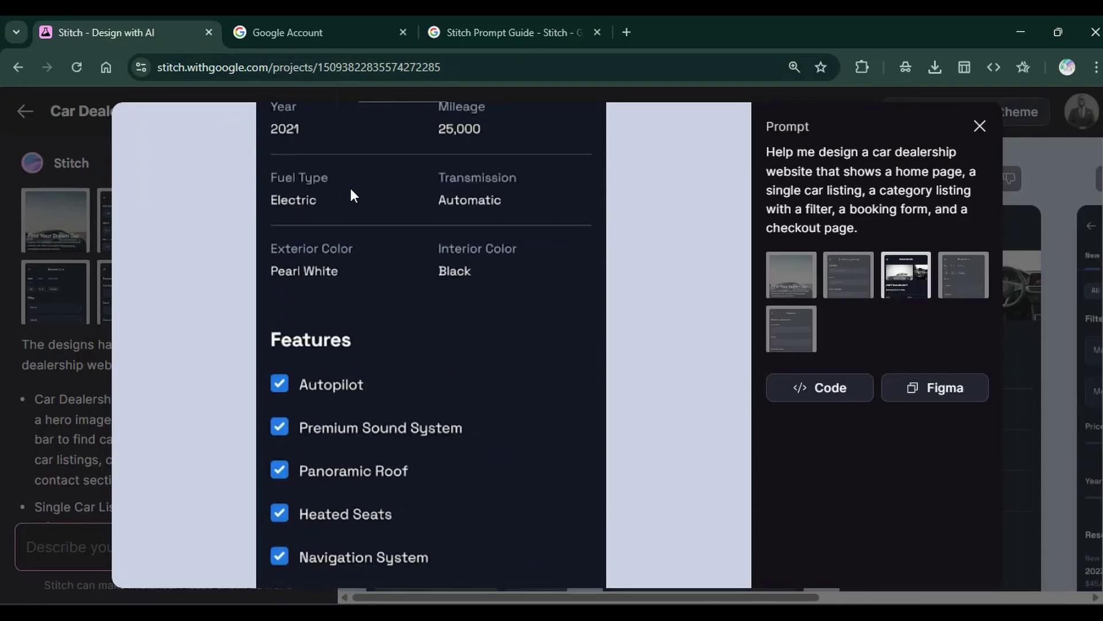
scroll(351, 215, down, 8)
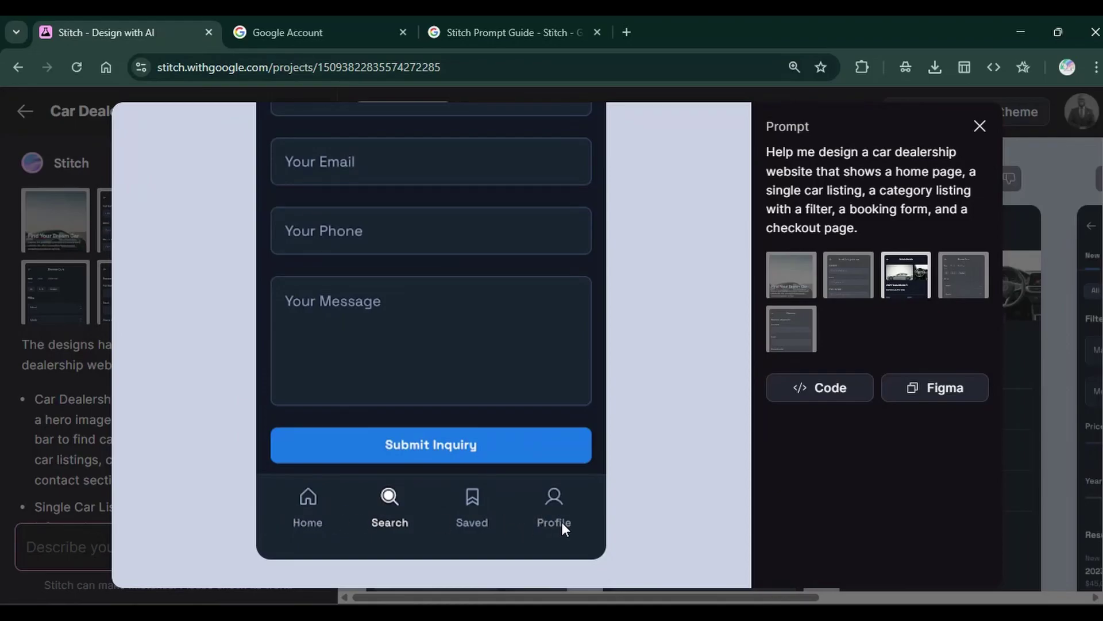
Preview the Browse Cars filter design from top to bottom
click(956, 278)
scroll(347, 402, up, 8)
scroll(350, 390, up, 3)
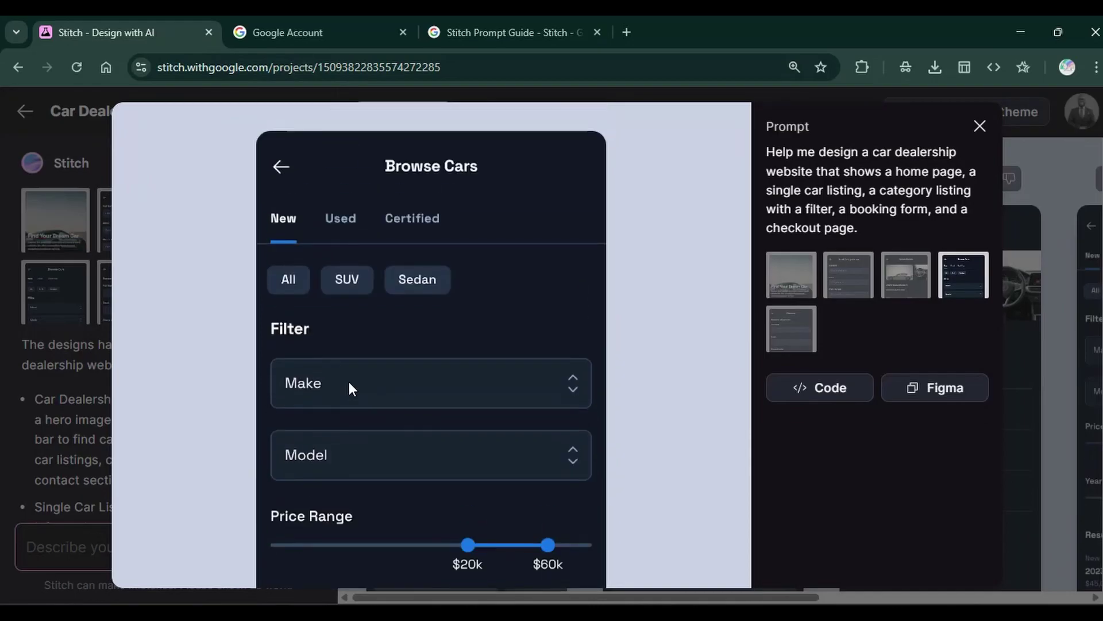
scroll(454, 391, down, 2)
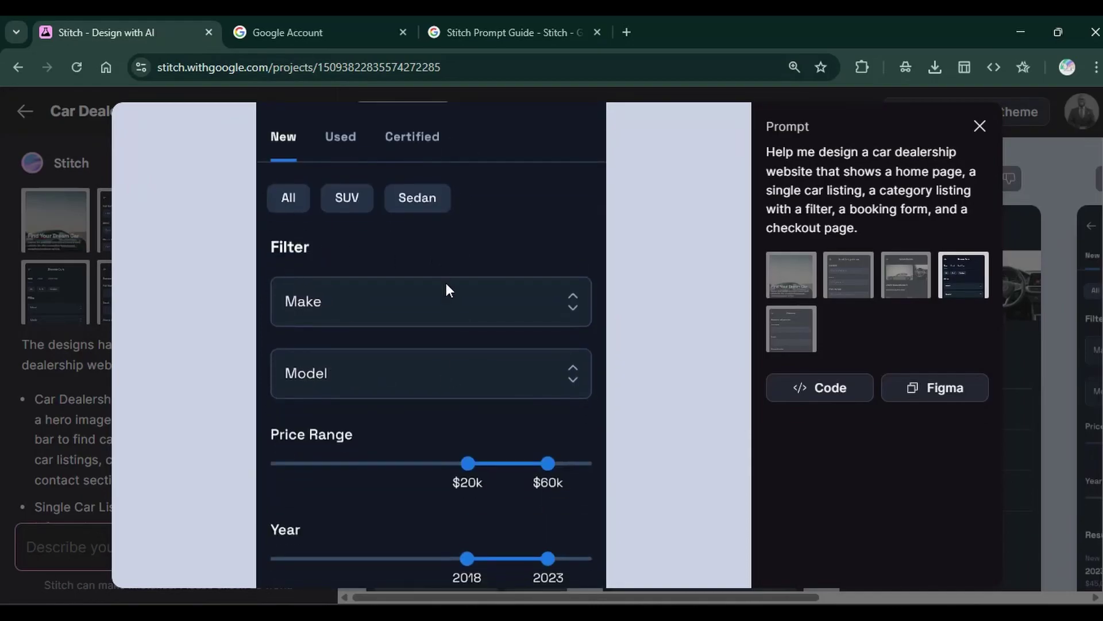
scroll(321, 248, down, 2)
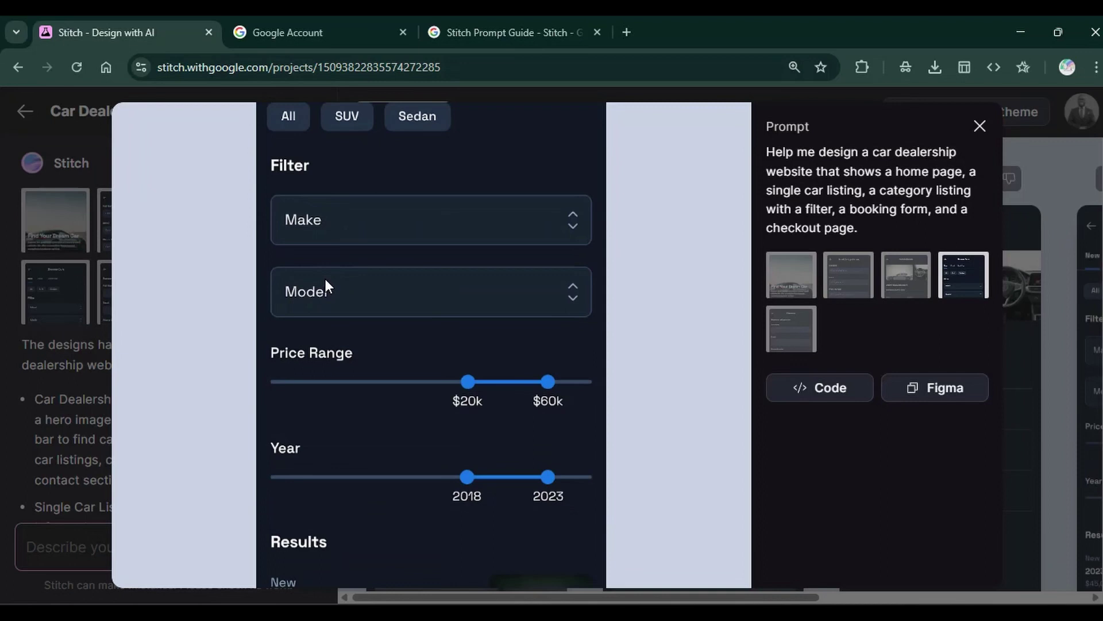
scroll(322, 301, down, 6)
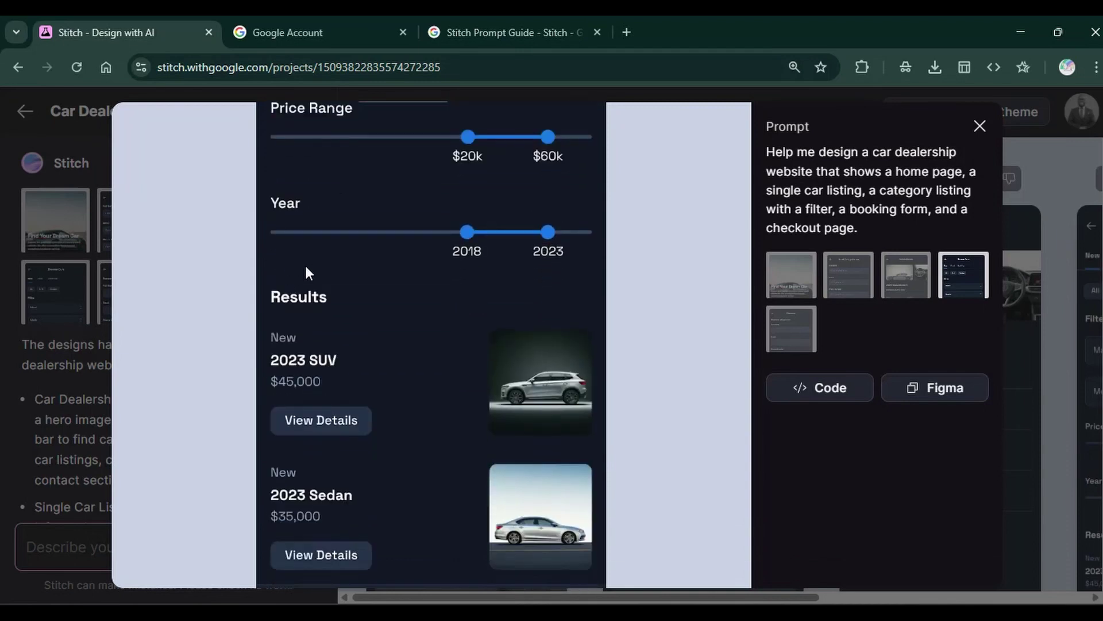
scroll(307, 267, down, 3)
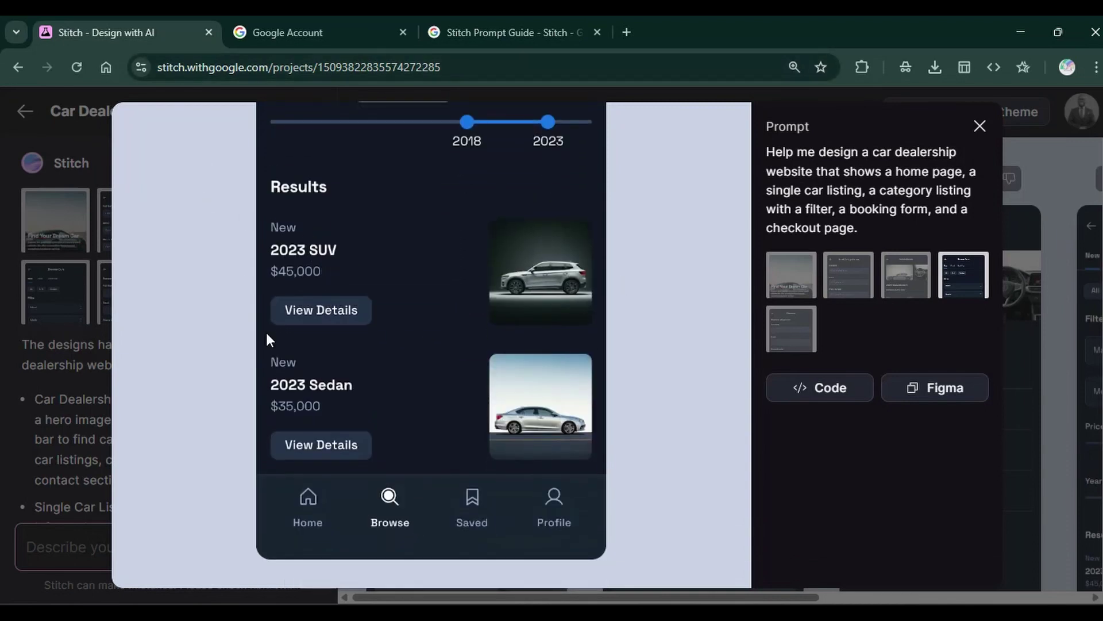
scroll(266, 333, up, 4)
Review the Checkout page design, then show its code
click(774, 329)
scroll(448, 381, up, 3)
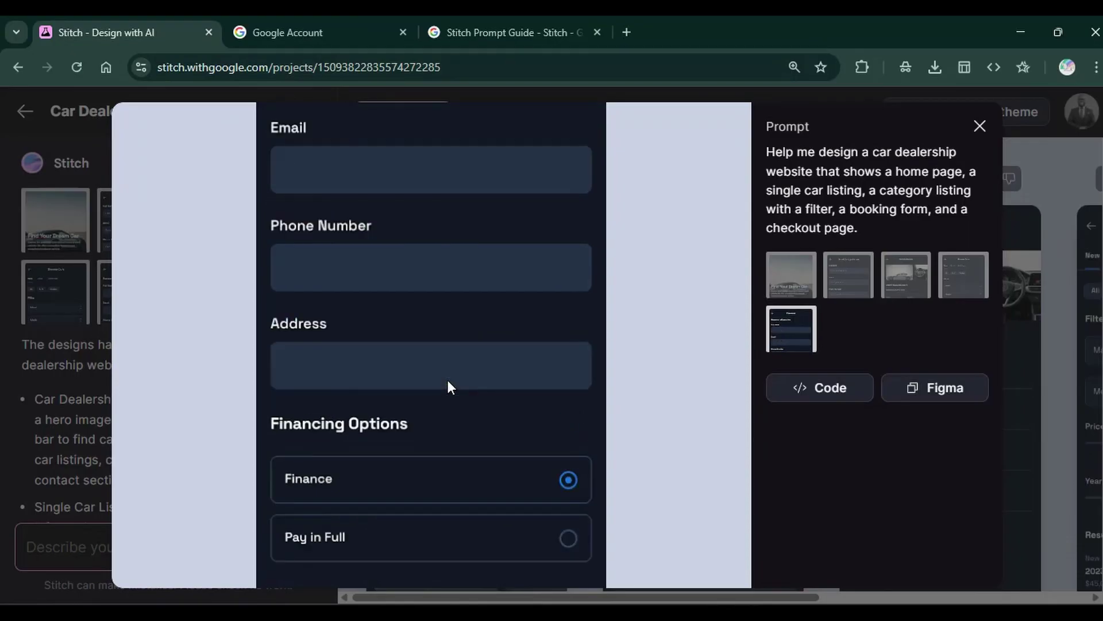
scroll(447, 381, up, 4)
scroll(418, 303, down, 2)
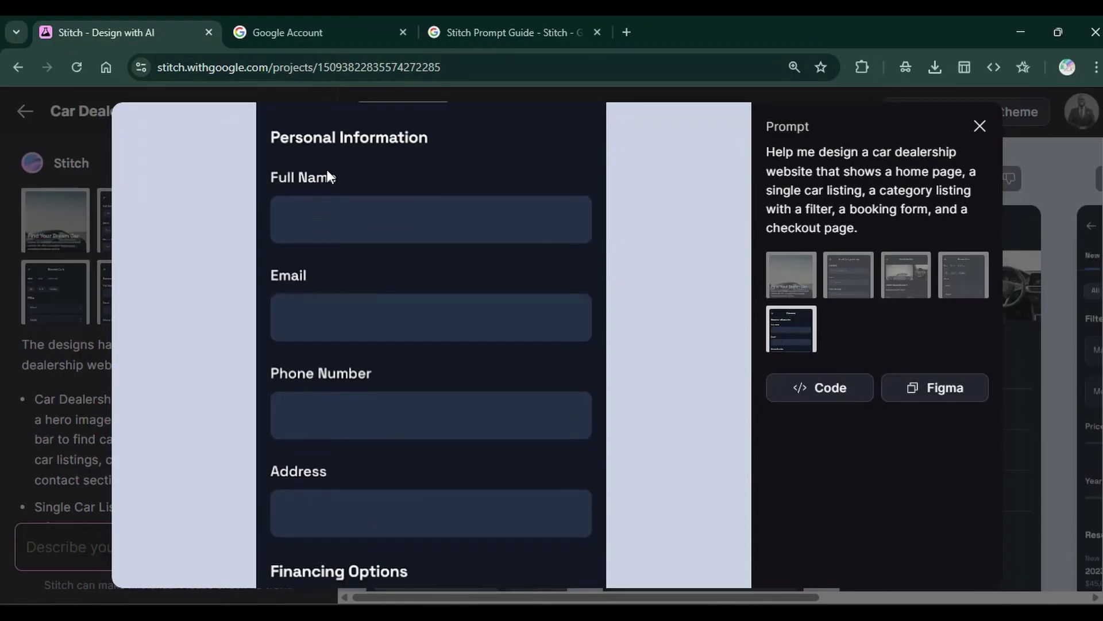
scroll(297, 293, up, 2)
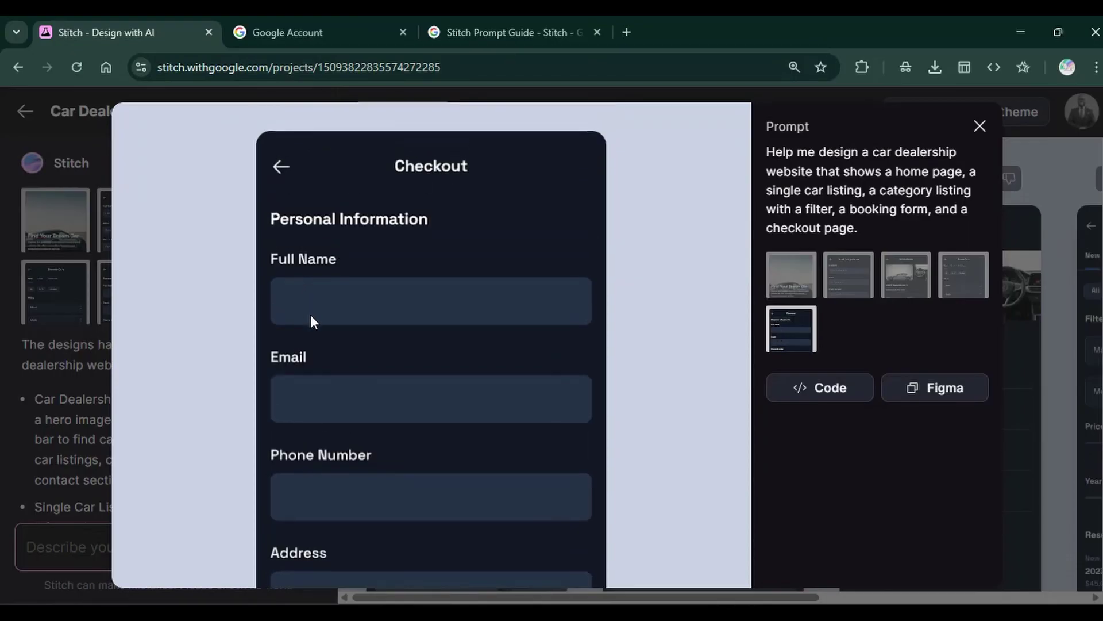
scroll(311, 315, down, 3)
scroll(305, 235, down, 3)
scroll(349, 277, down, 3)
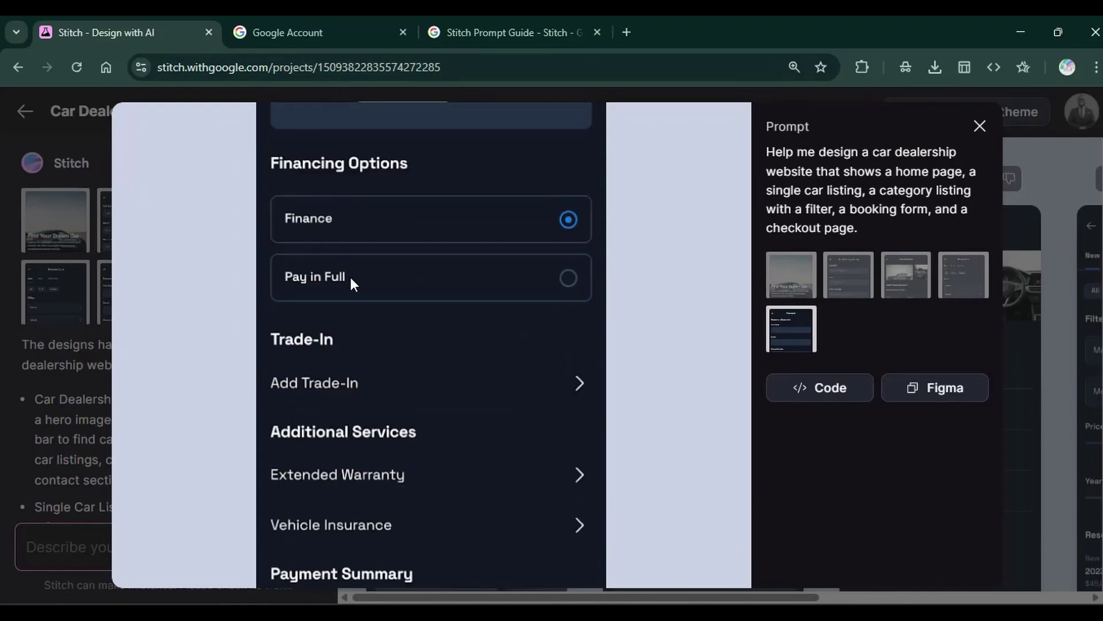
scroll(349, 277, down, 3)
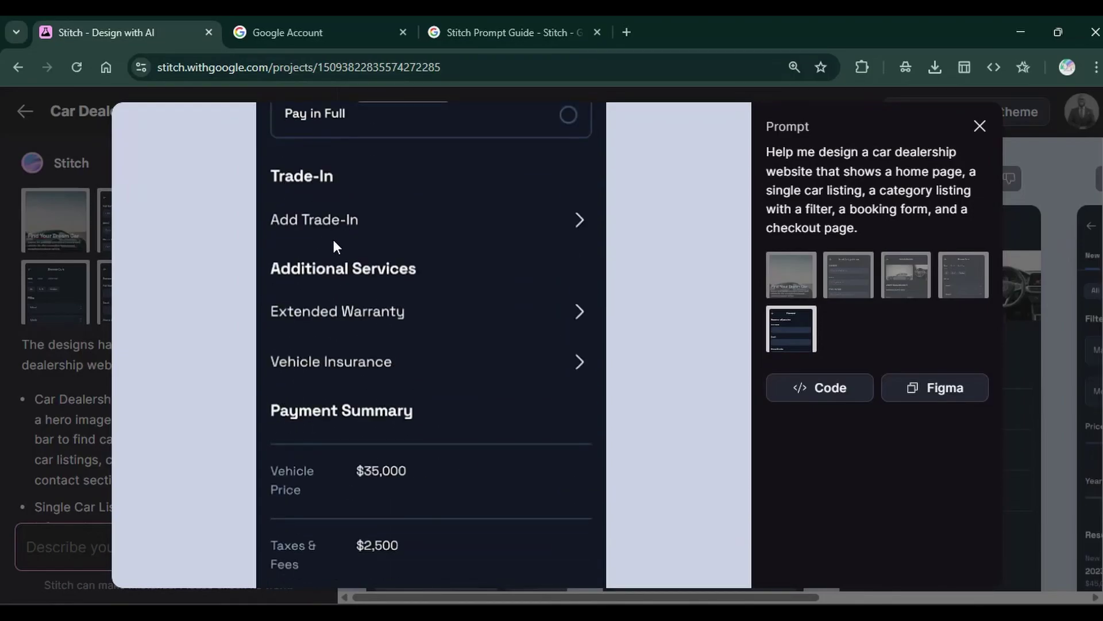
scroll(339, 340, down, 3)
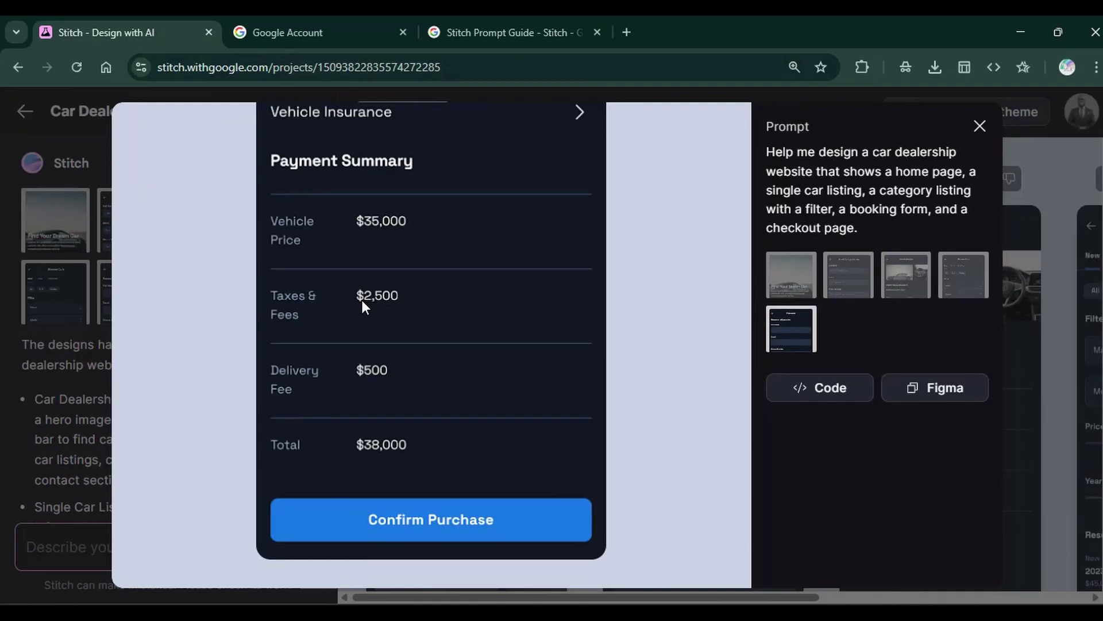
scroll(485, 308, up, 15)
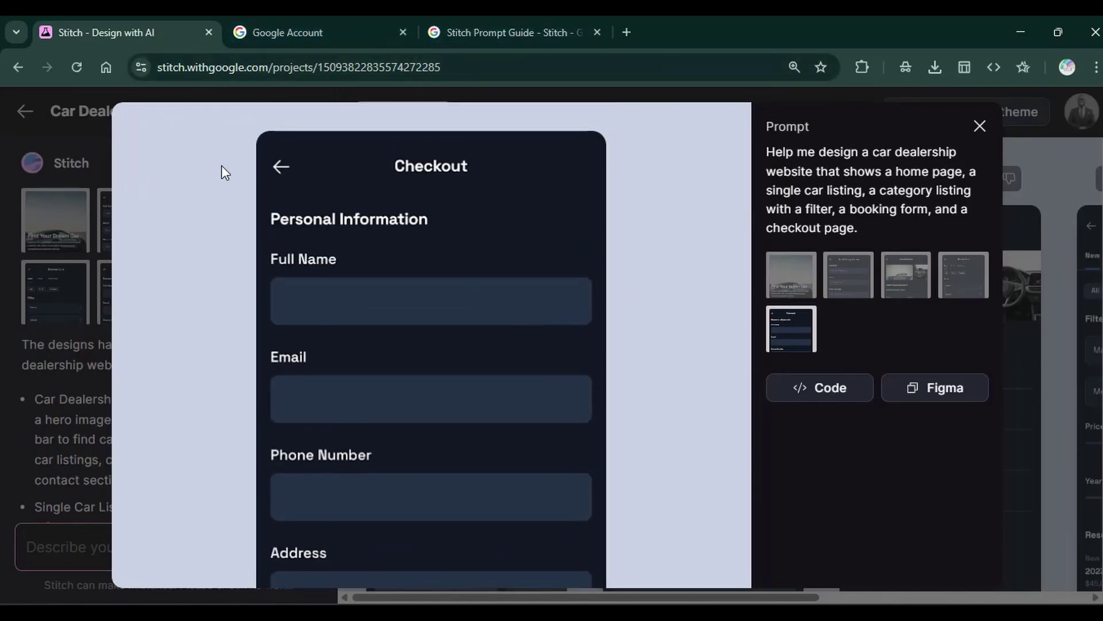
click(822, 396)
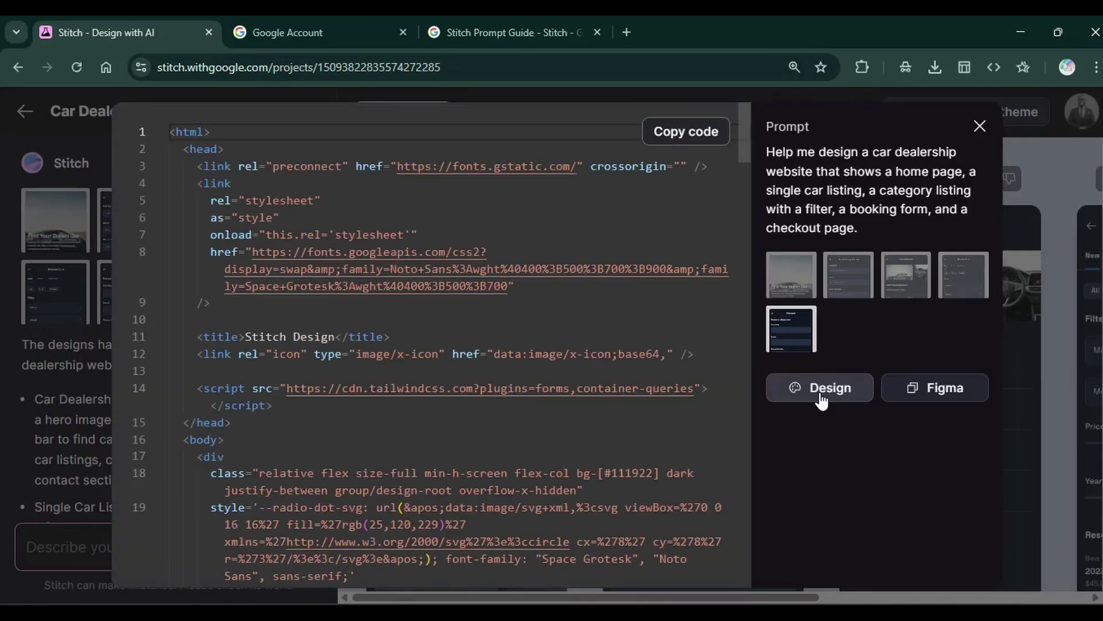
Read through the Checkout page's HTML, including the Personal Information name, email and phone fields
scroll(236, 189, down, 15)
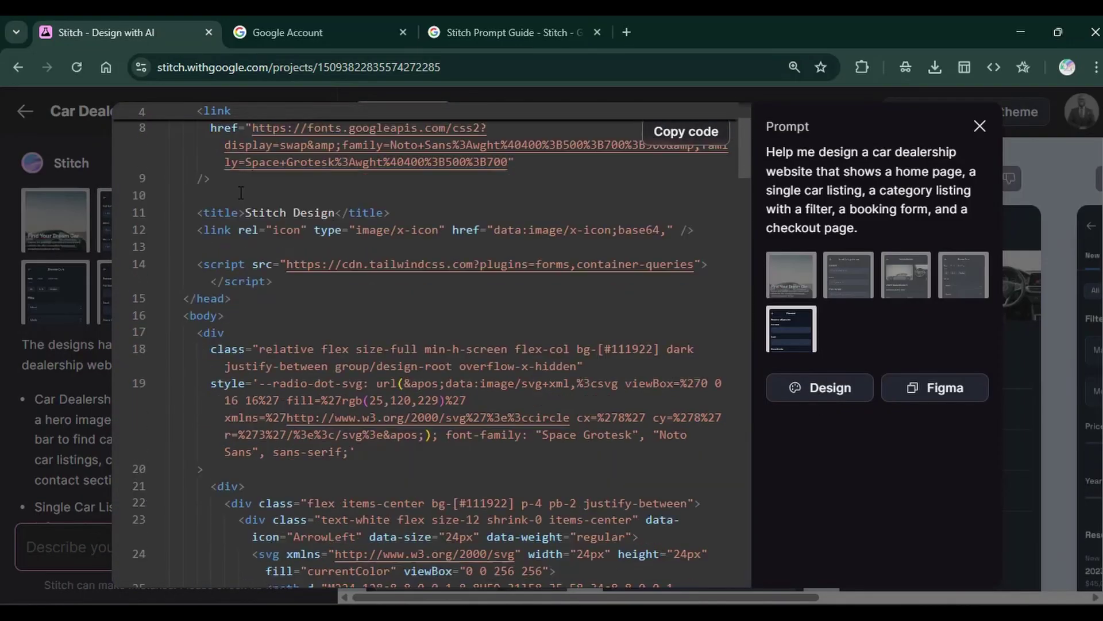
mouse_move(241, 202)
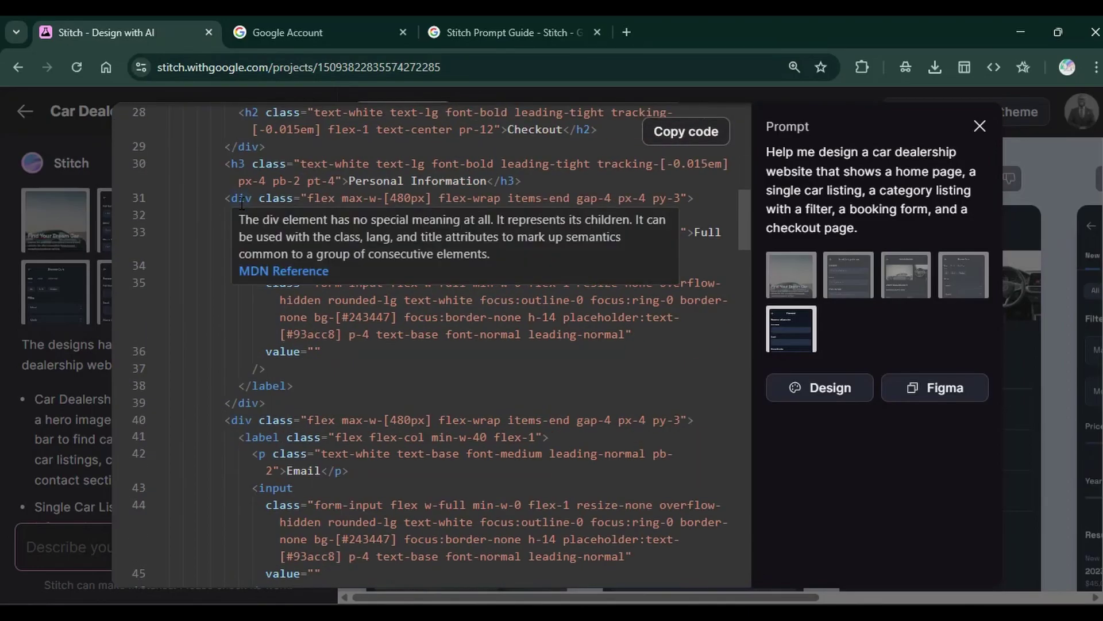
scroll(460, 368, down, 4)
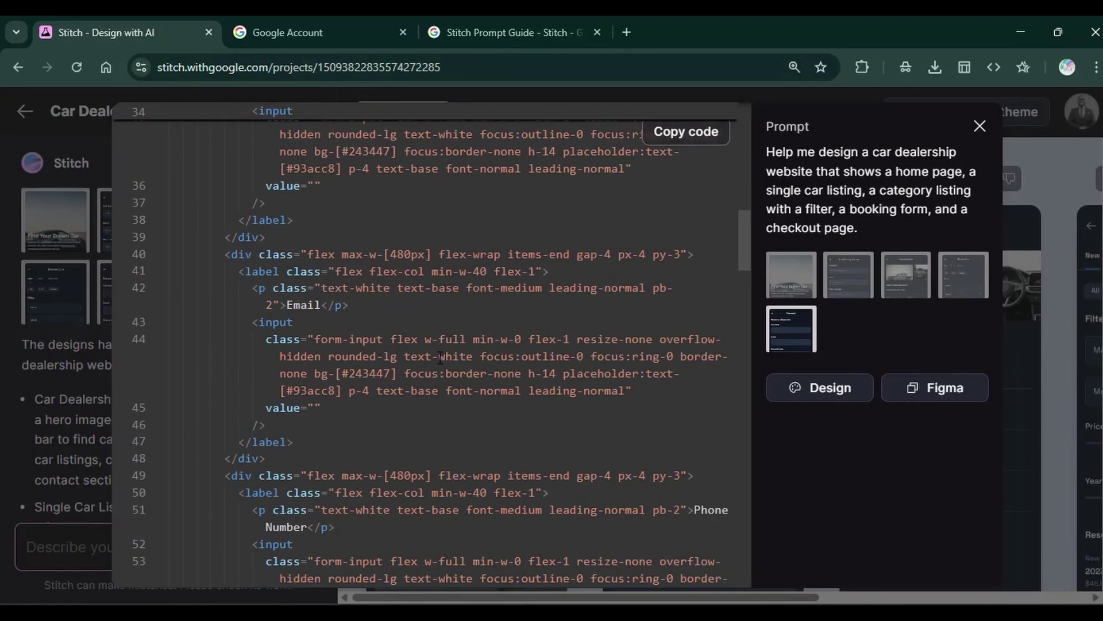
scroll(440, 347, up, 8)
scroll(440, 347, up, 6)
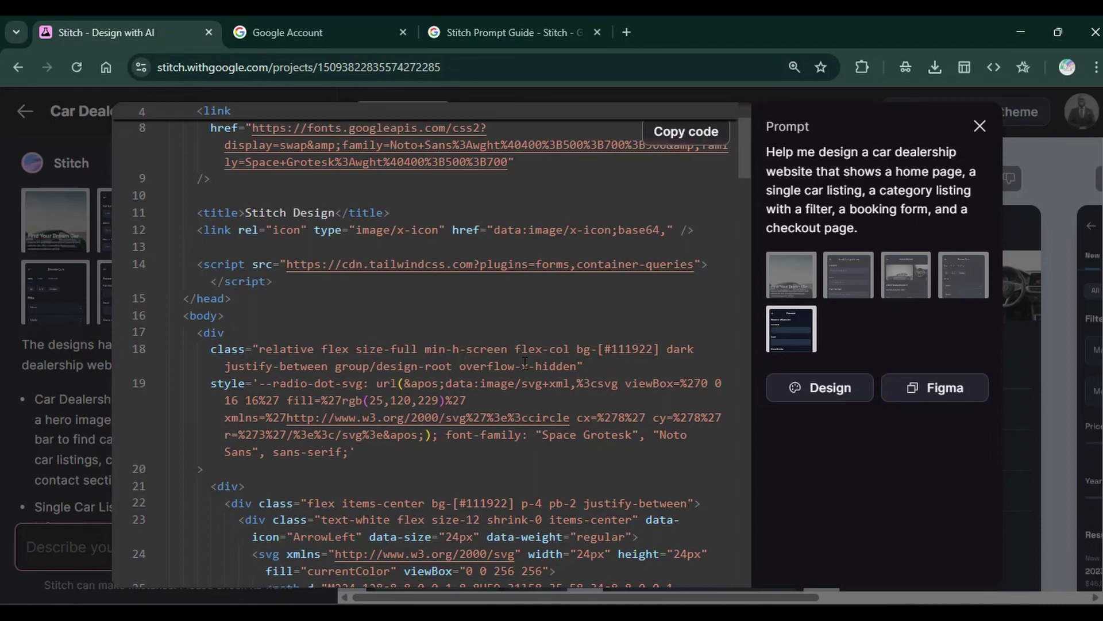
scroll(525, 363, up, 3)
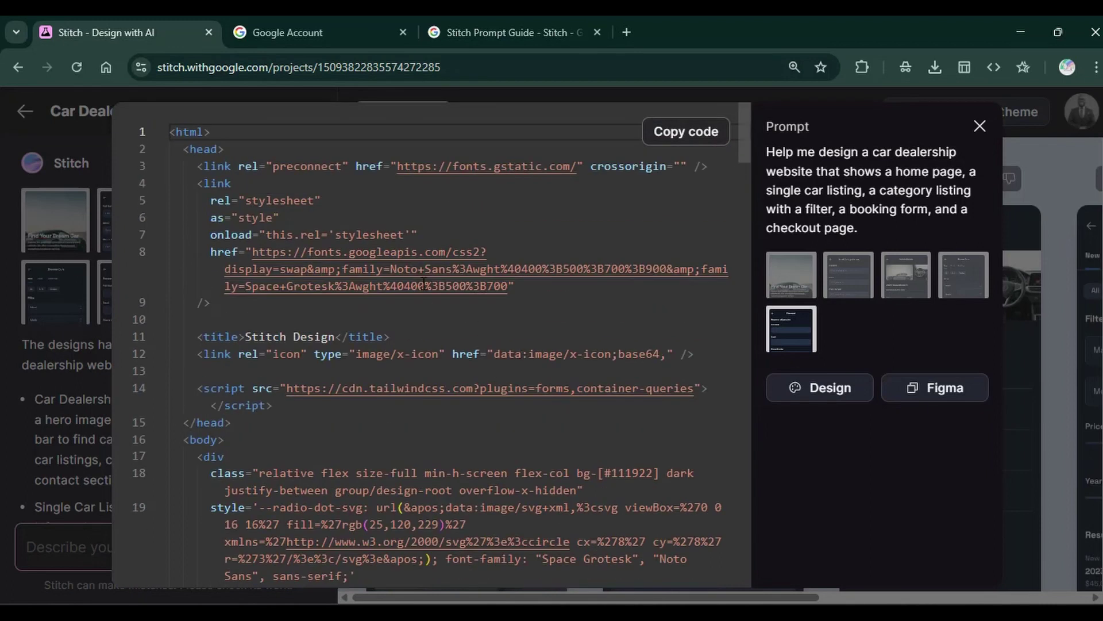
Close the code preview and select the Find Your Dream Car home screen for editing
key(Escape)
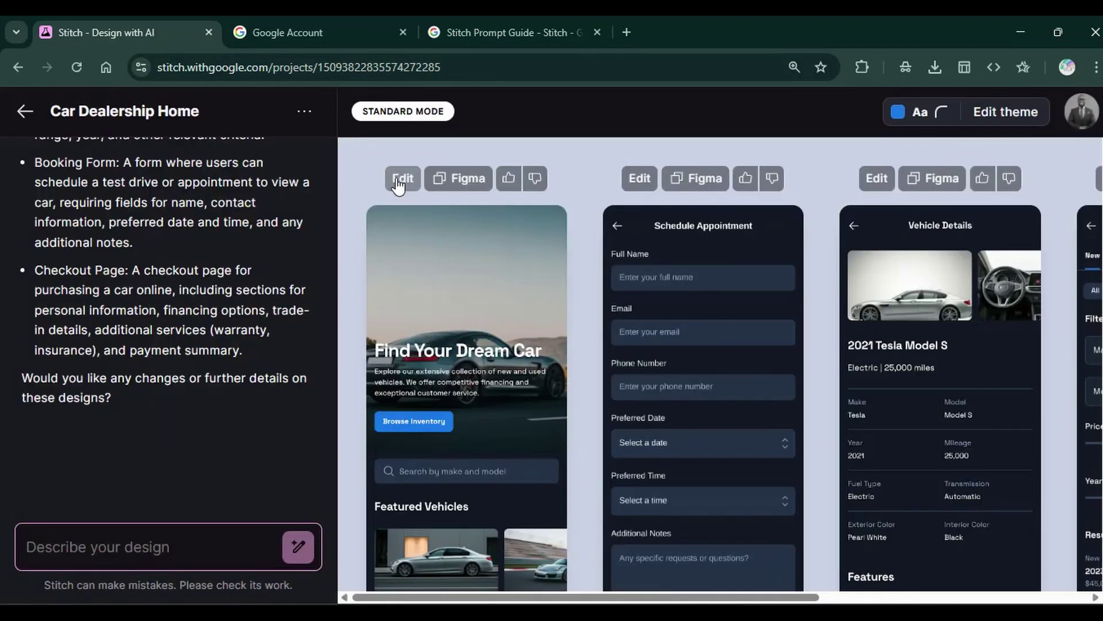
click(402, 178)
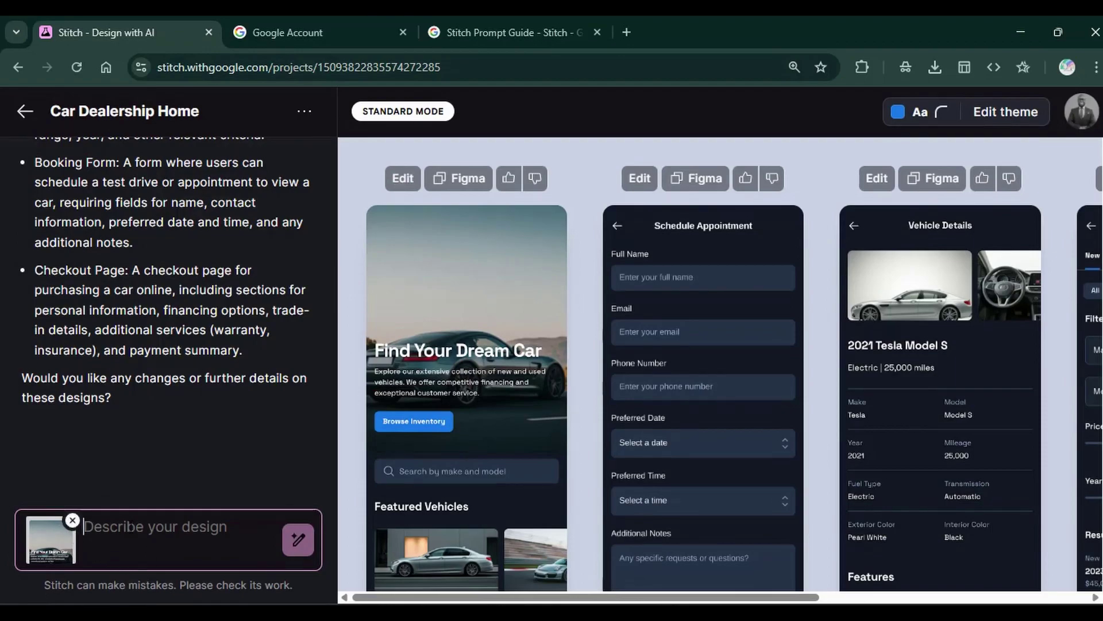
scroll(557, 413, down, 7)
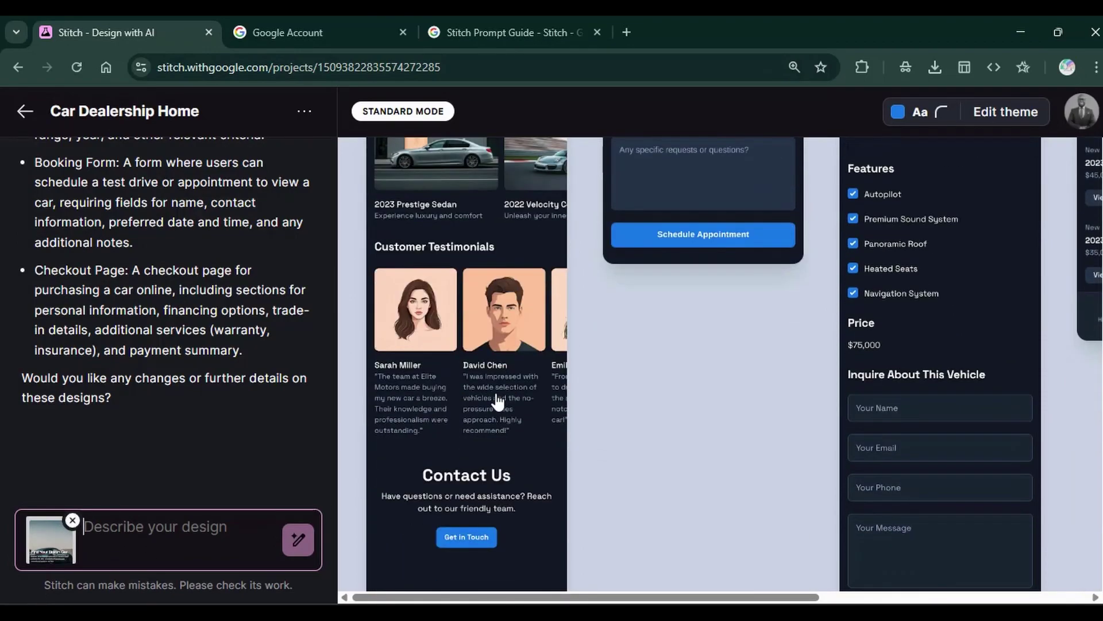
scroll(497, 402, up, 7)
scroll(495, 396, down, 8)
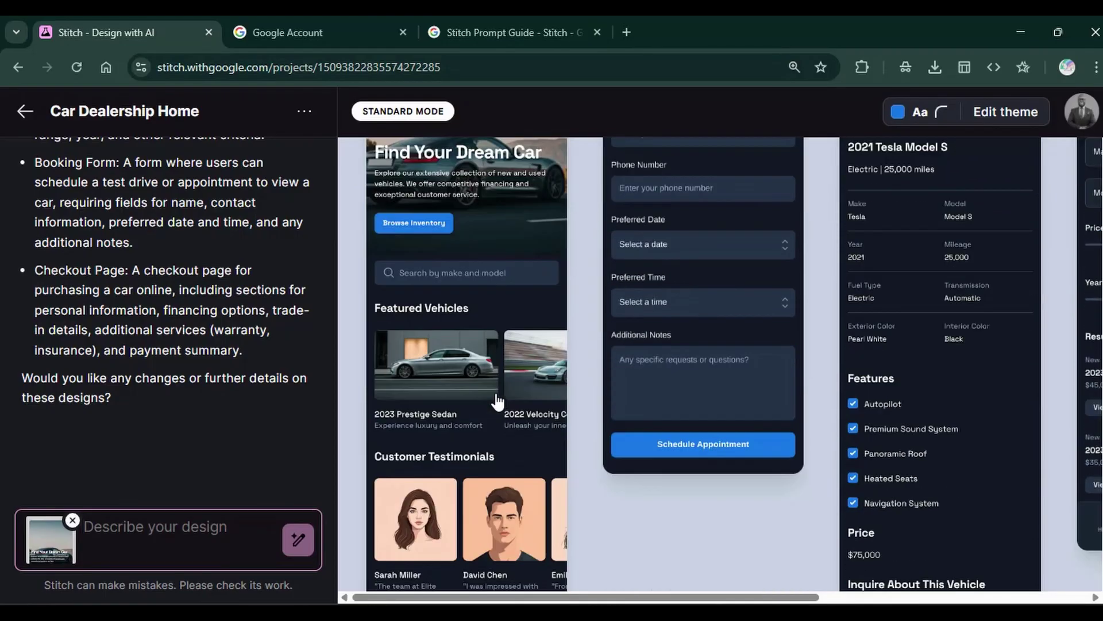
scroll(485, 454, down, 1)
scroll(486, 451, up, 3)
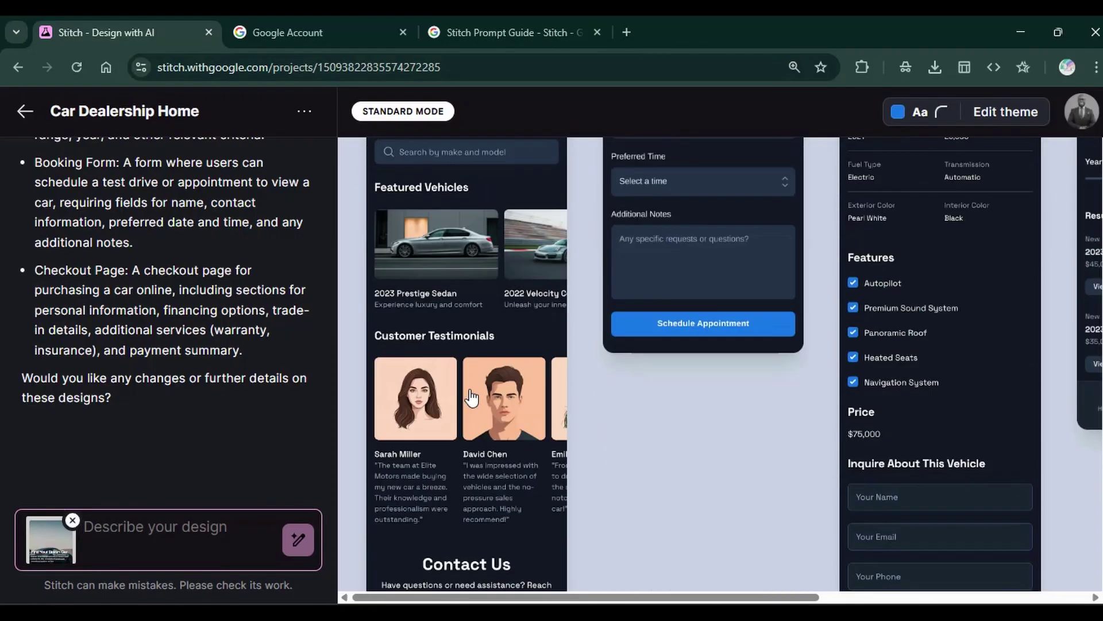
scroll(483, 451, down, 2)
Send the edit request 'remove the contact from the homepage' for the home screen
click(186, 529)
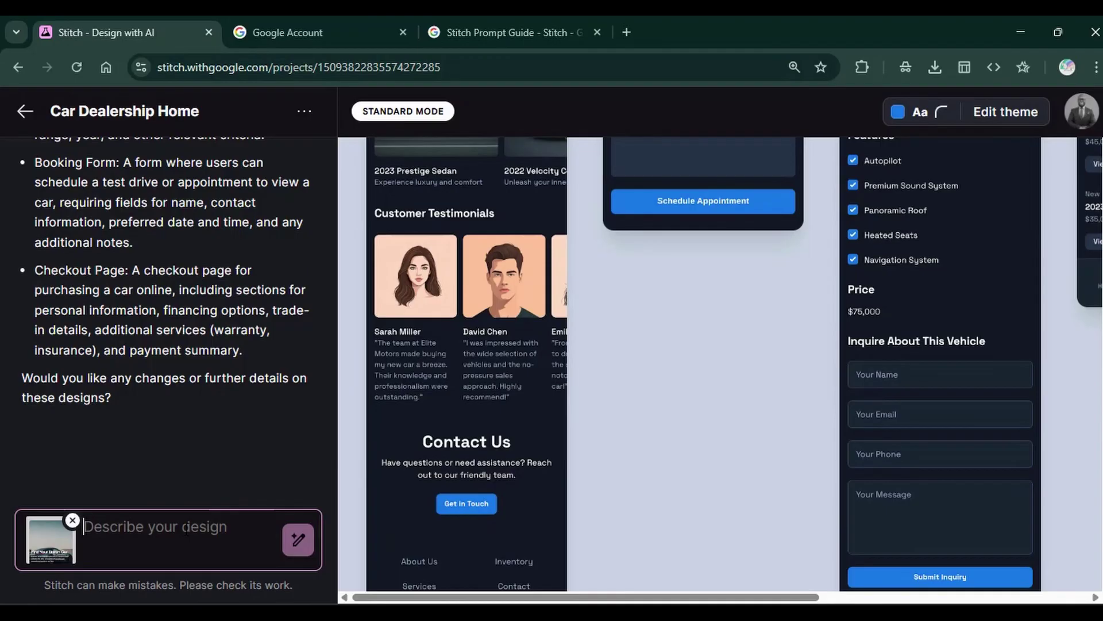
text(remove the )
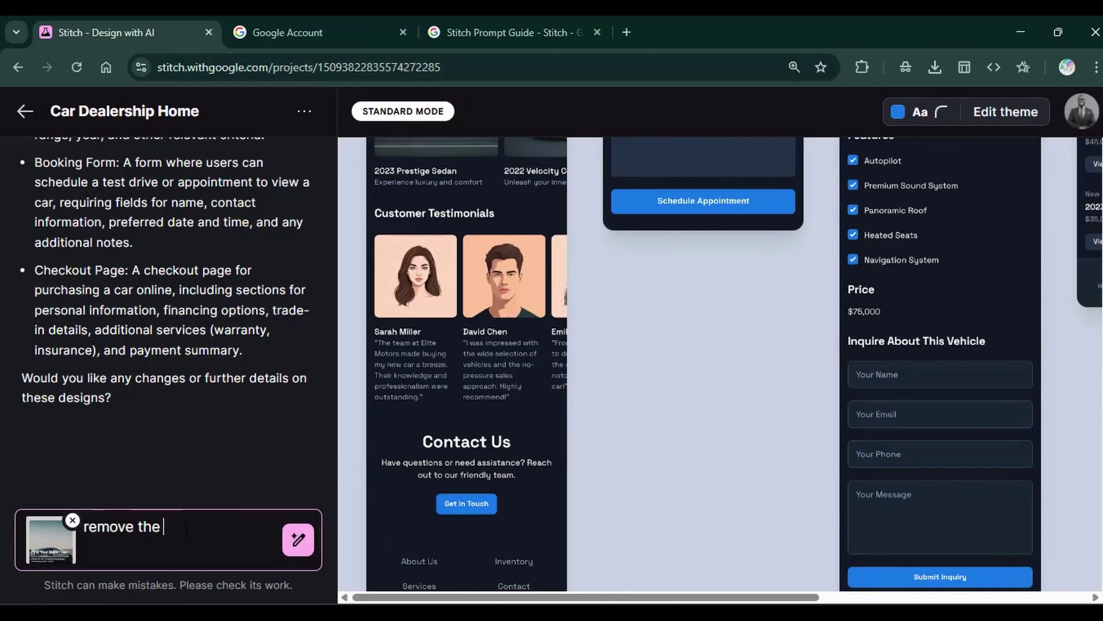
text(contact from the homepage)
click(298, 540)
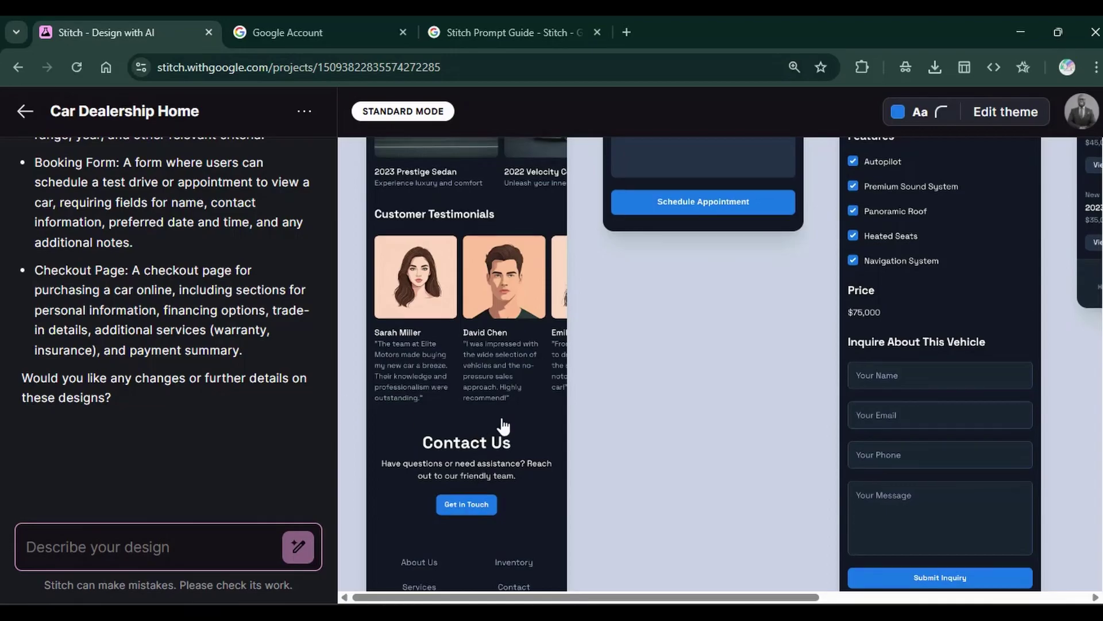
scroll(418, 417, up, 5)
scroll(433, 425, down, 6)
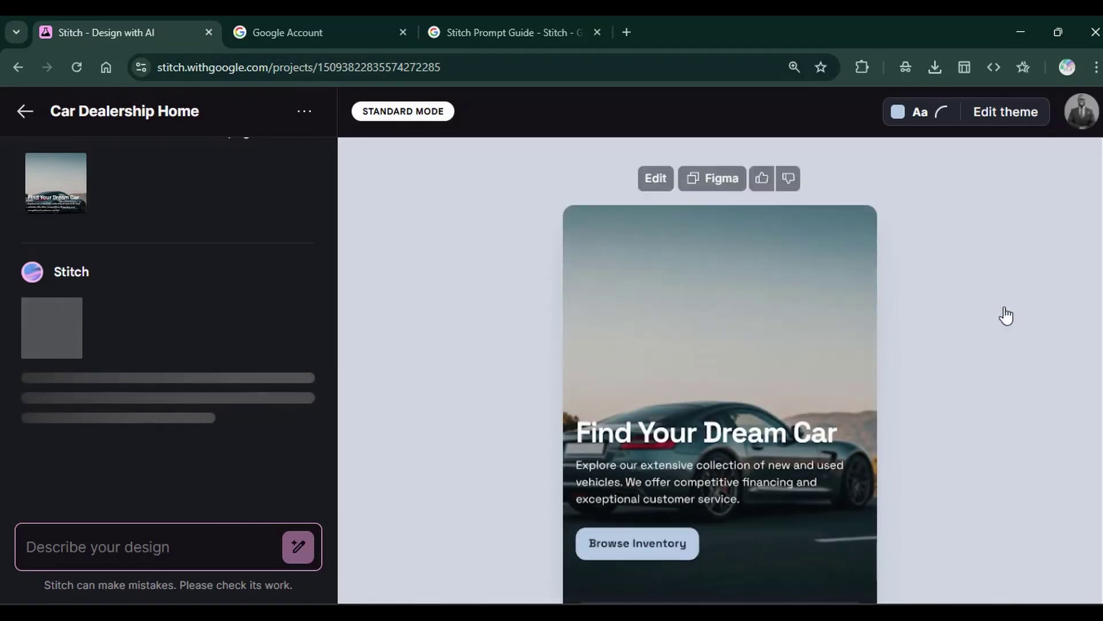
Check the regenerated home screen has no Contact Us section and copy it for Figma
scroll(977, 316, down, 5)
scroll(920, 304, down, 4)
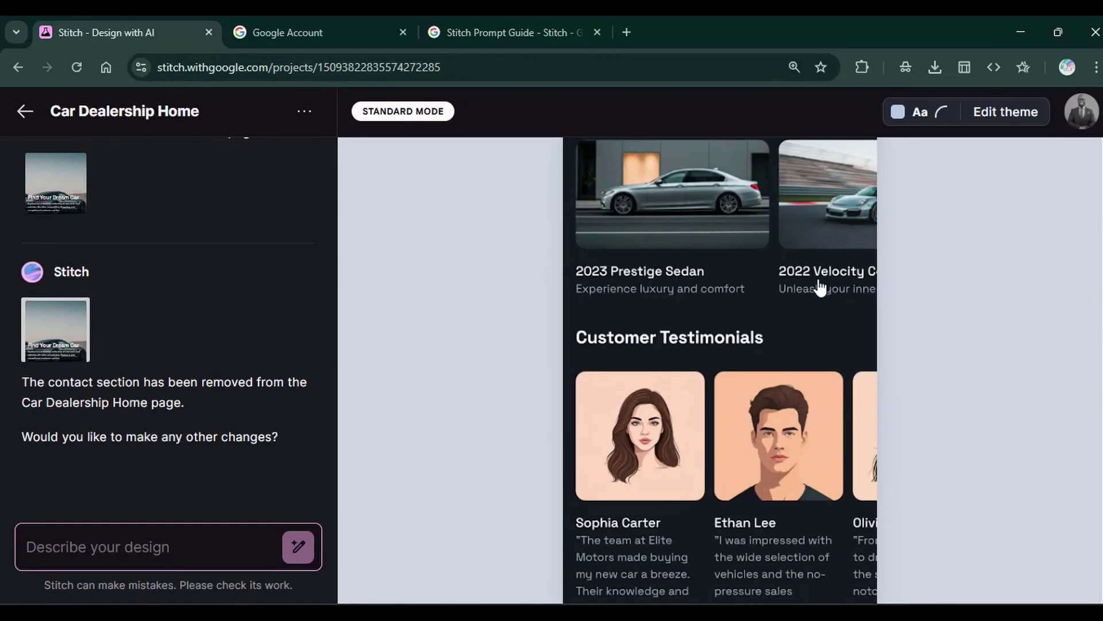
scroll(816, 284, down, 5)
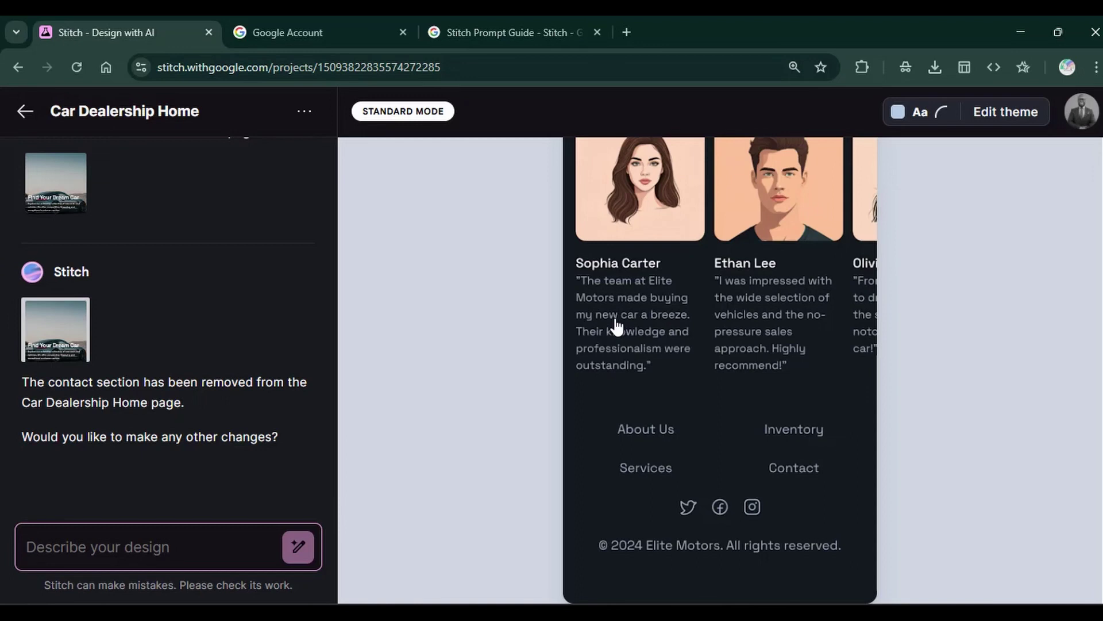
scroll(127, 390, up, 3)
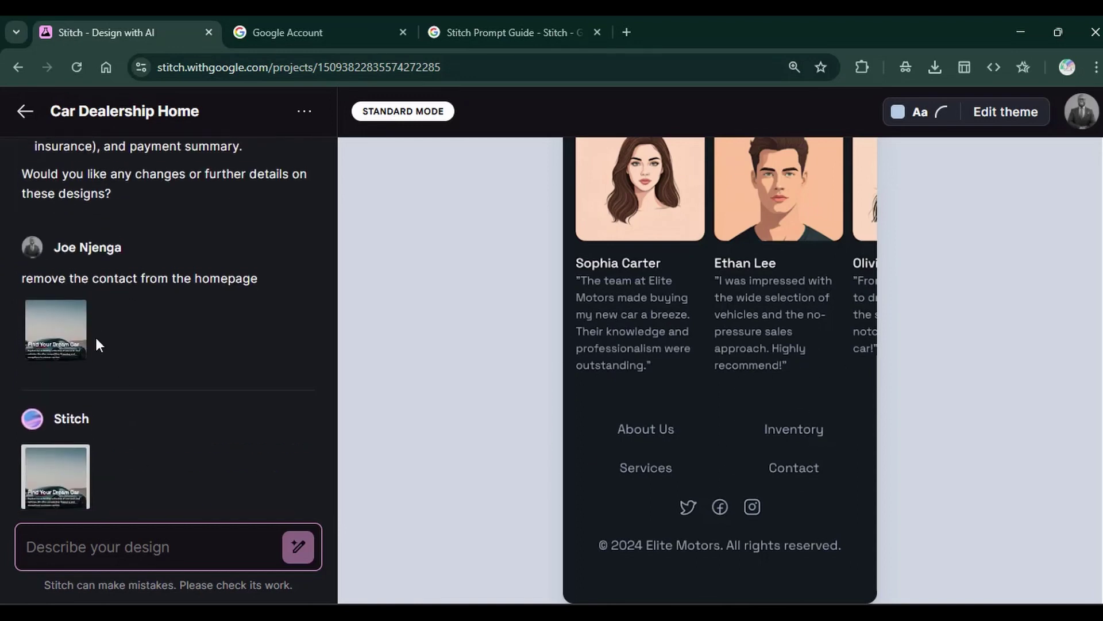
scroll(101, 442, down, 4)
scroll(642, 381, up, 5)
scroll(642, 381, up, 6)
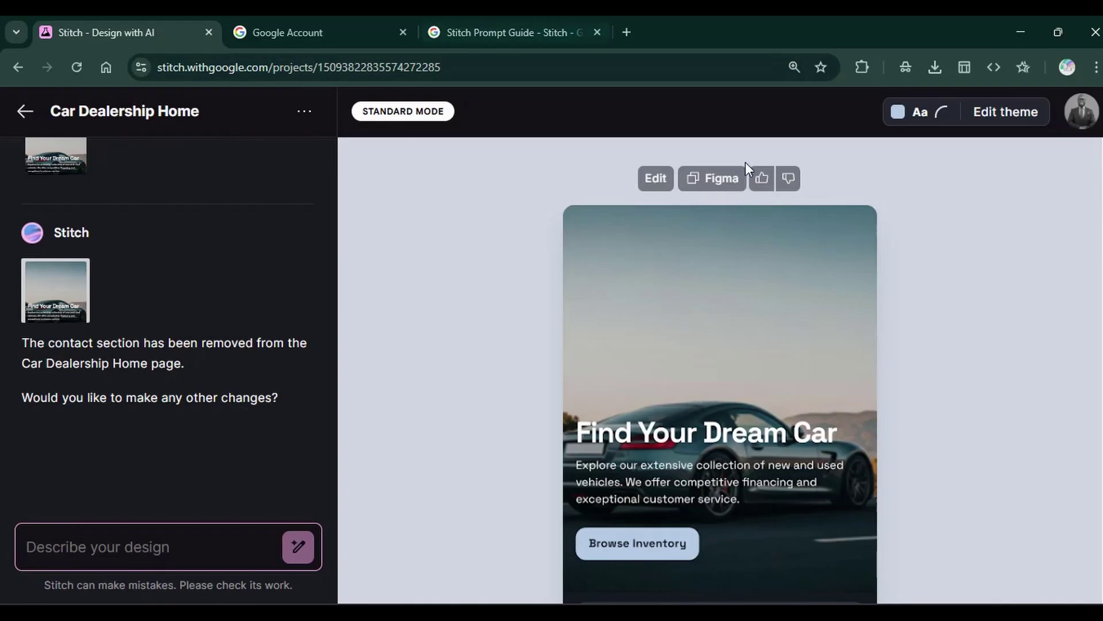
scroll(758, 487, down, 3)
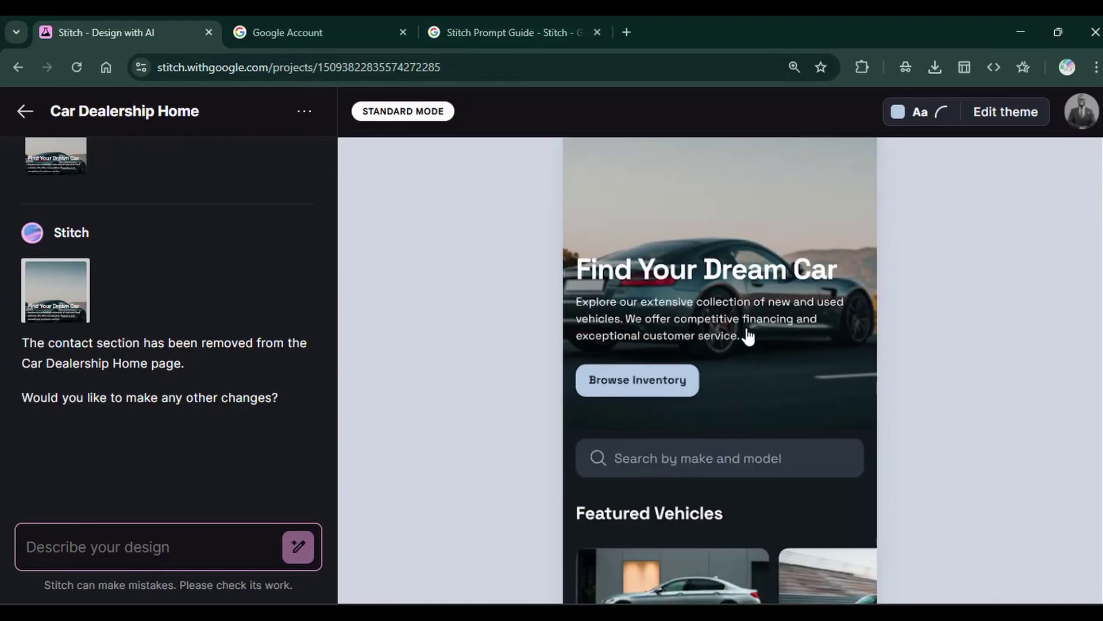
scroll(672, 404, up, 3)
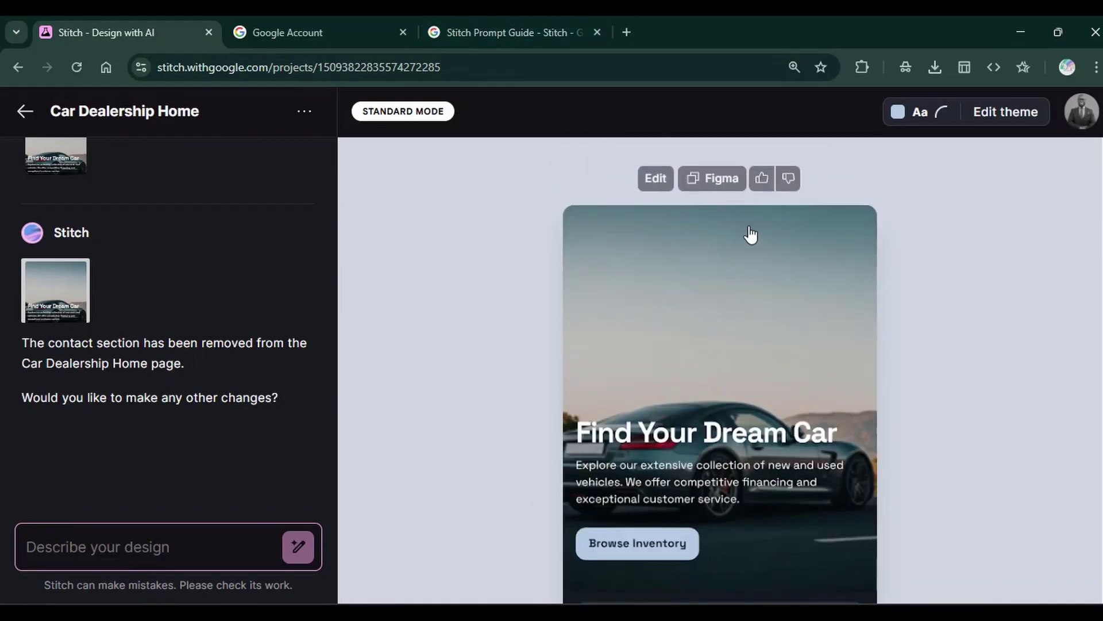
click(722, 185)
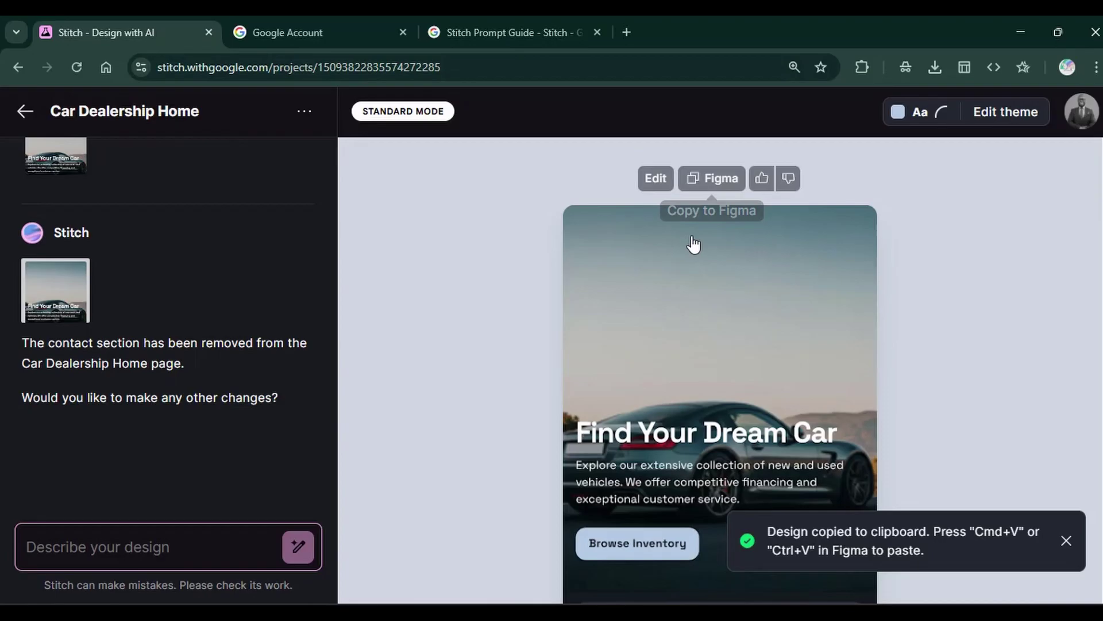
key(alt+Tab)
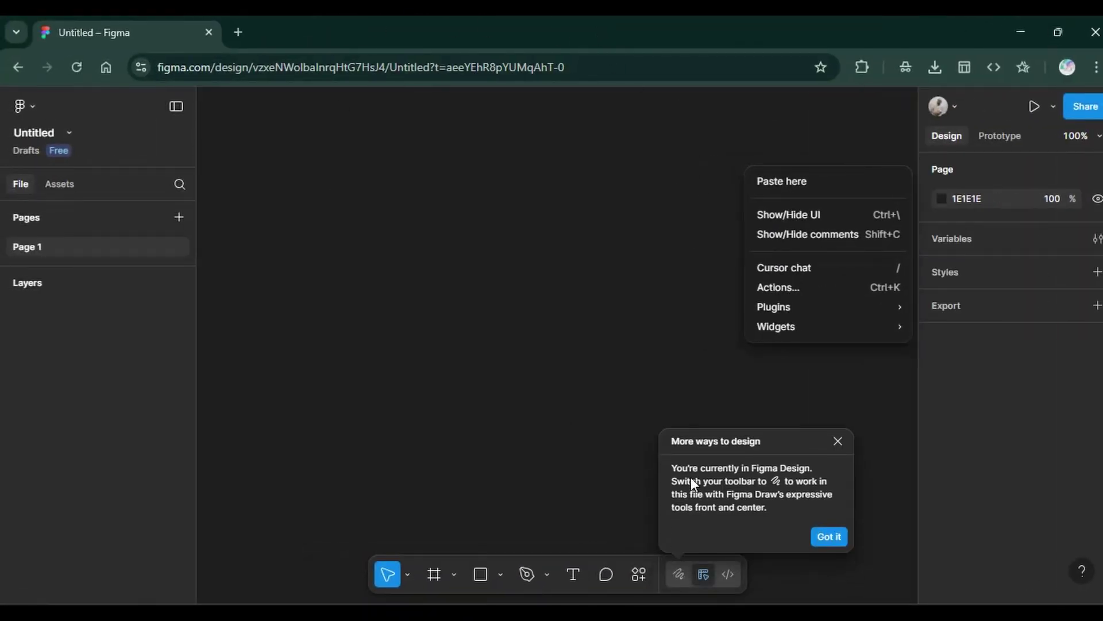
Dismiss the Figma tip and paste the Stitch design onto the canvas, allowing clipboard access
click(823, 534)
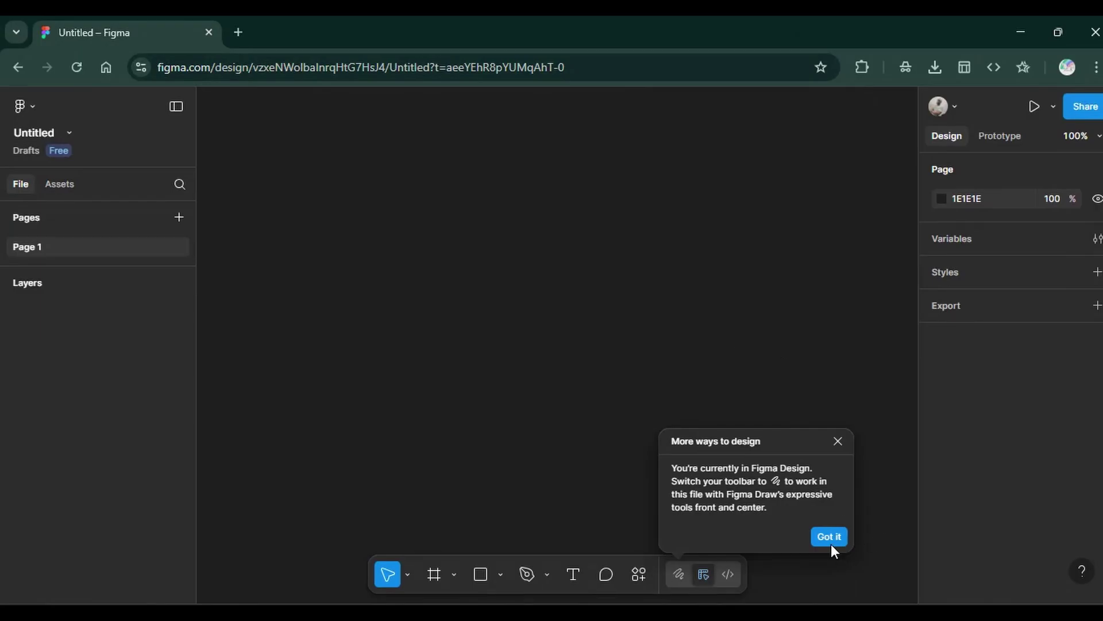
click(831, 541)
right_click(399, 257)
click(436, 275)
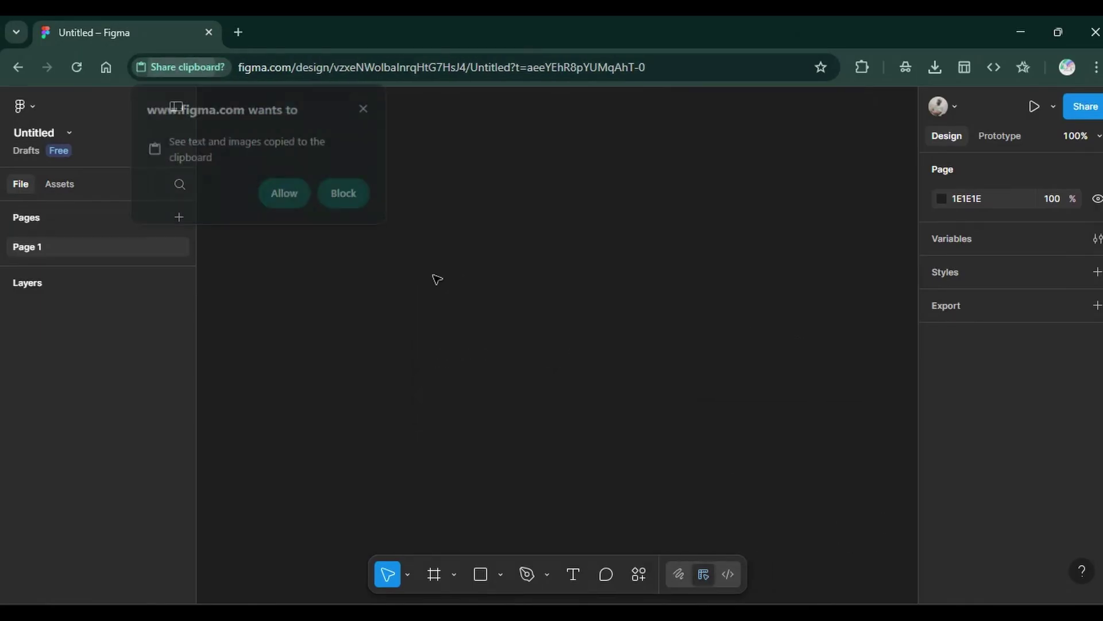
click(278, 195)
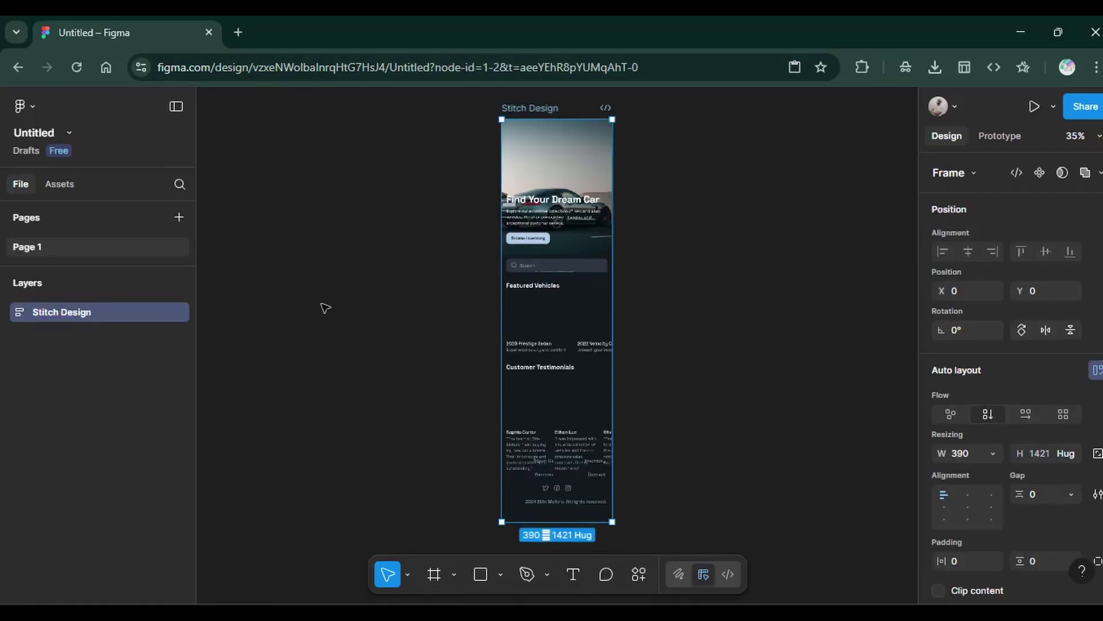
Zoom into the pasted Stitch Design frame and select its Depth 0, Frame 0 layer
scroll(582, 366, up, 10)
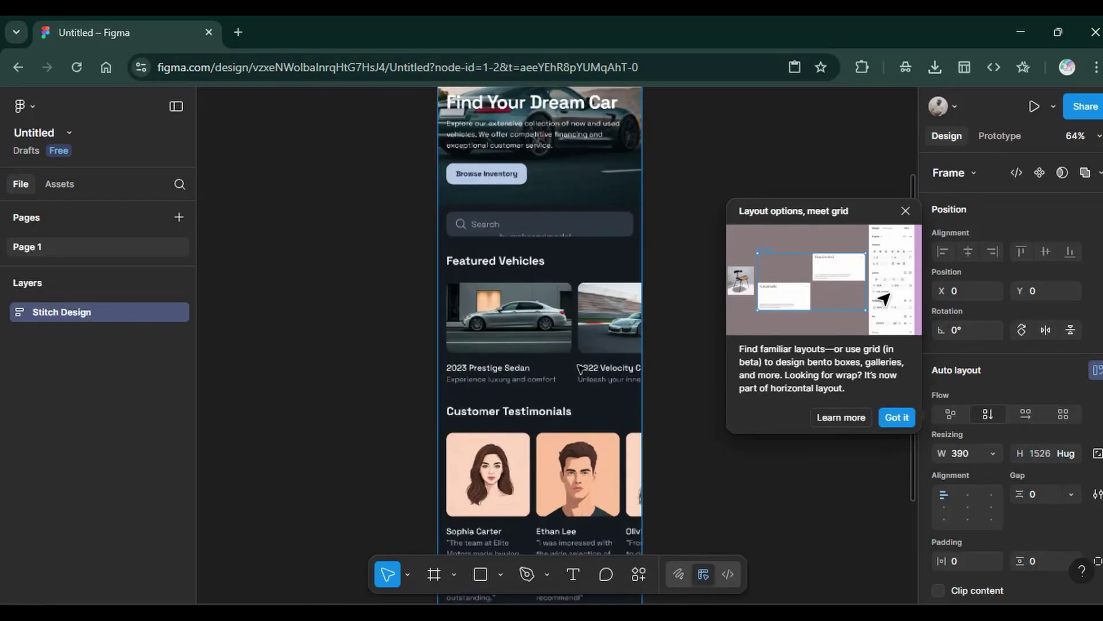
click(579, 319)
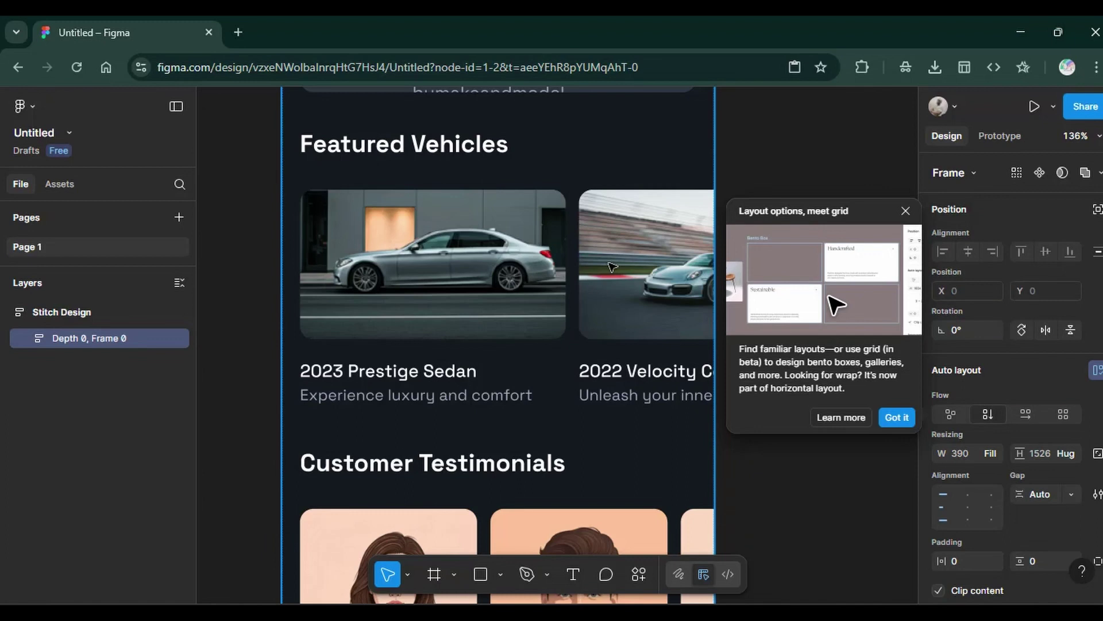
scroll(611, 267, up, 8)
scroll(609, 262, up, 5)
scroll(607, 253, down, 7)
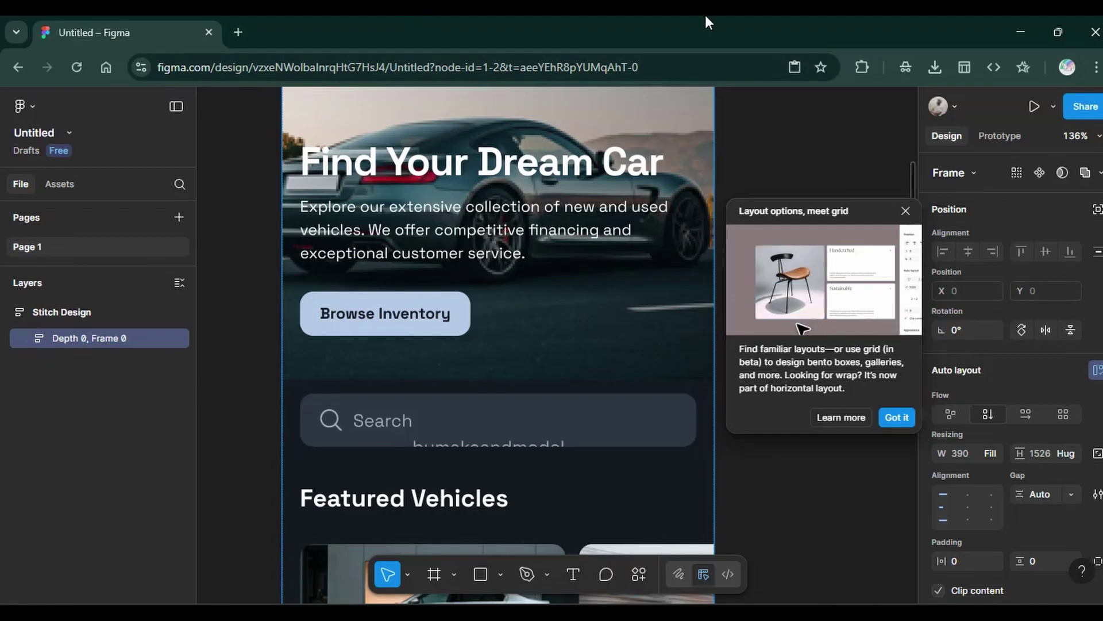
Back in Stitch, apply the green #019863 theme with the dark appearance to the home design
click(1021, 32)
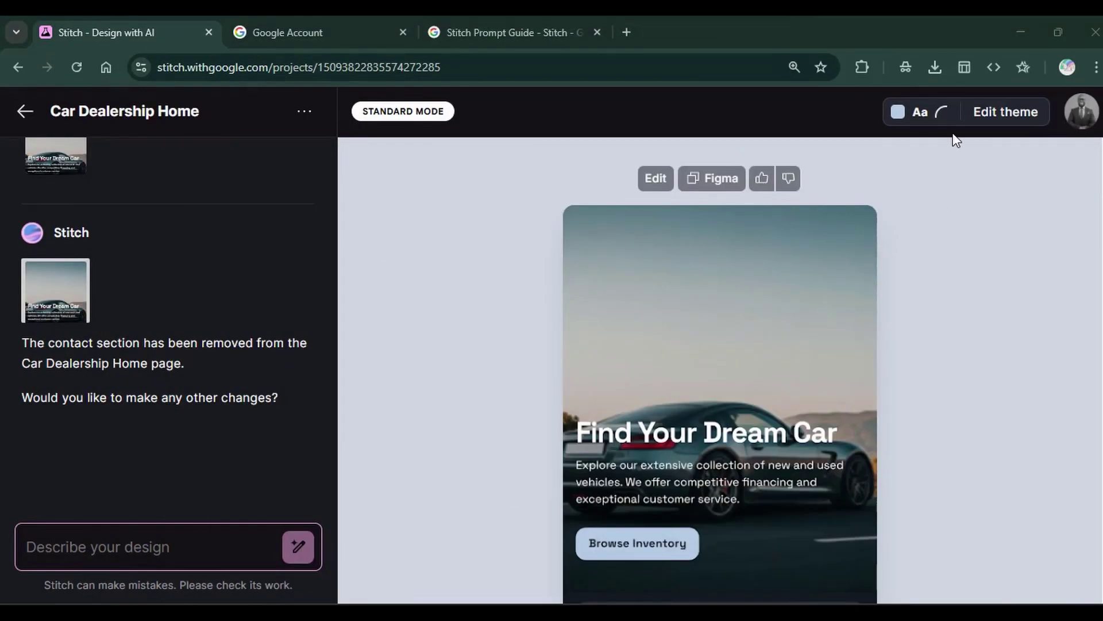
click(993, 115)
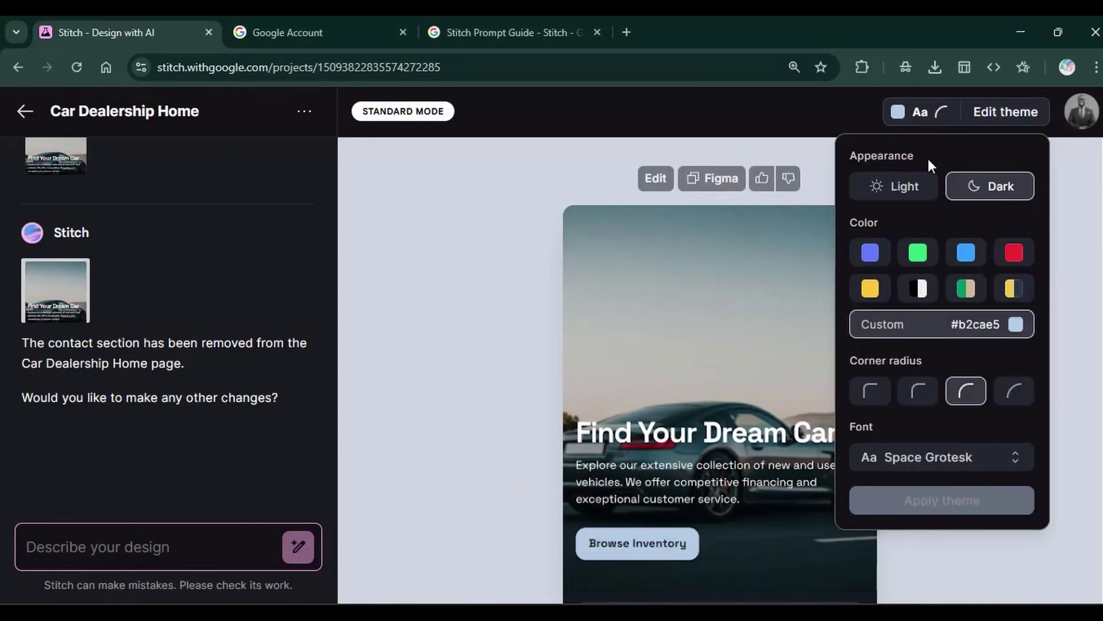
click(904, 195)
click(993, 195)
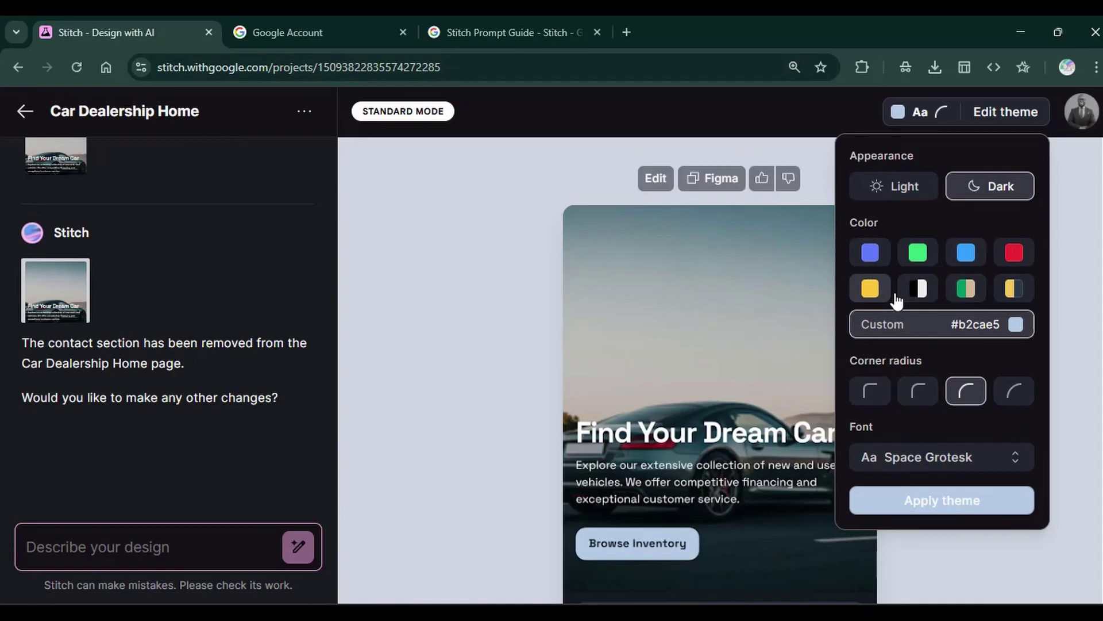
click(966, 296)
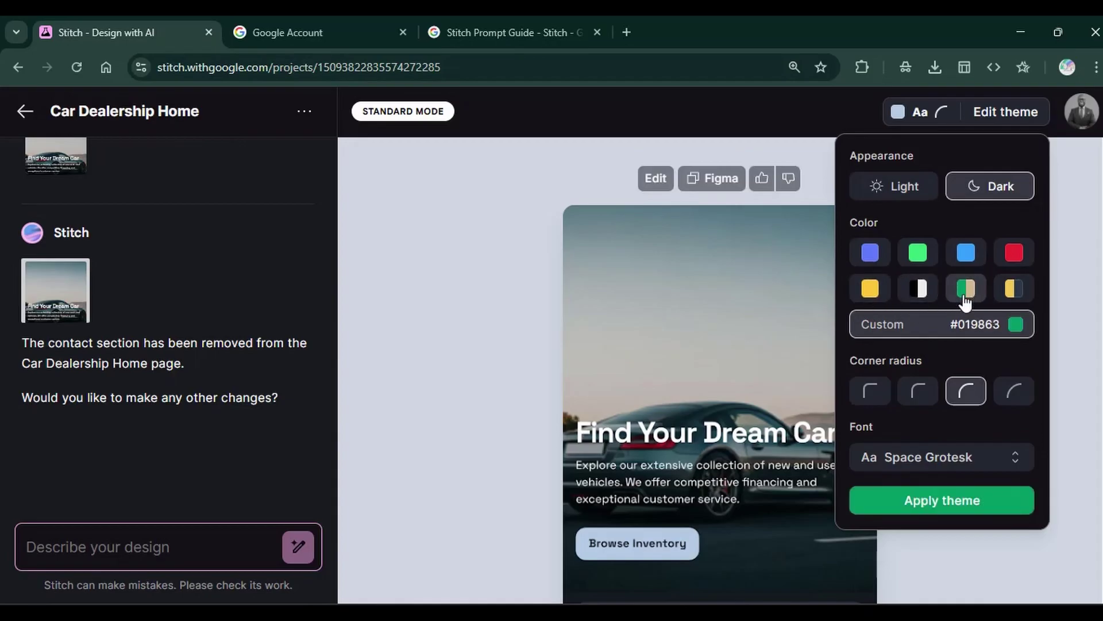
click(937, 509)
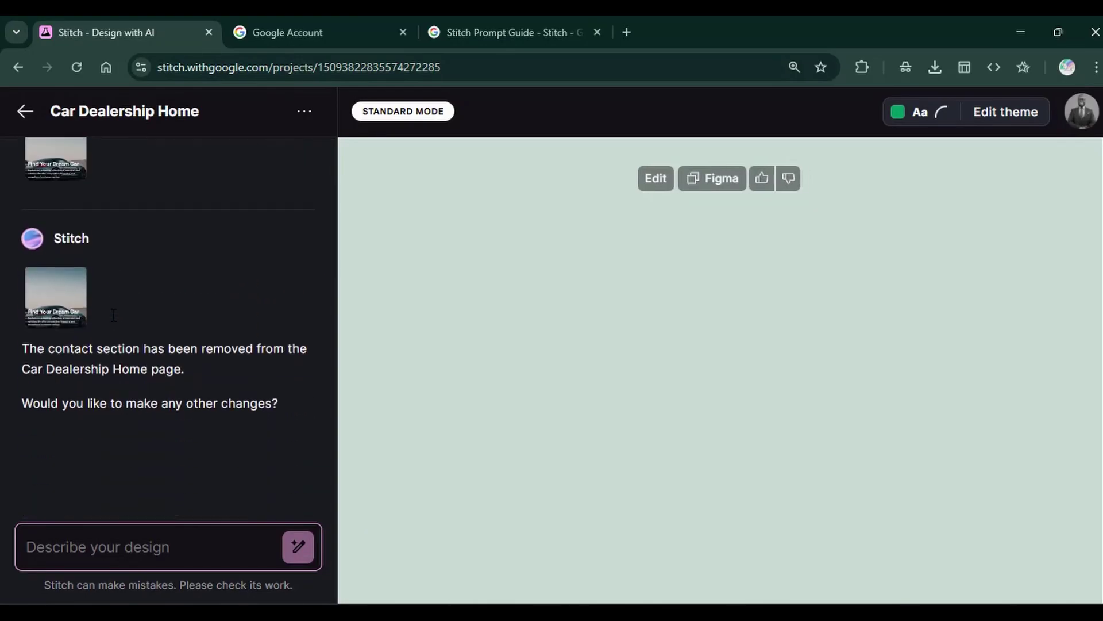
scroll(714, 372, down, 5)
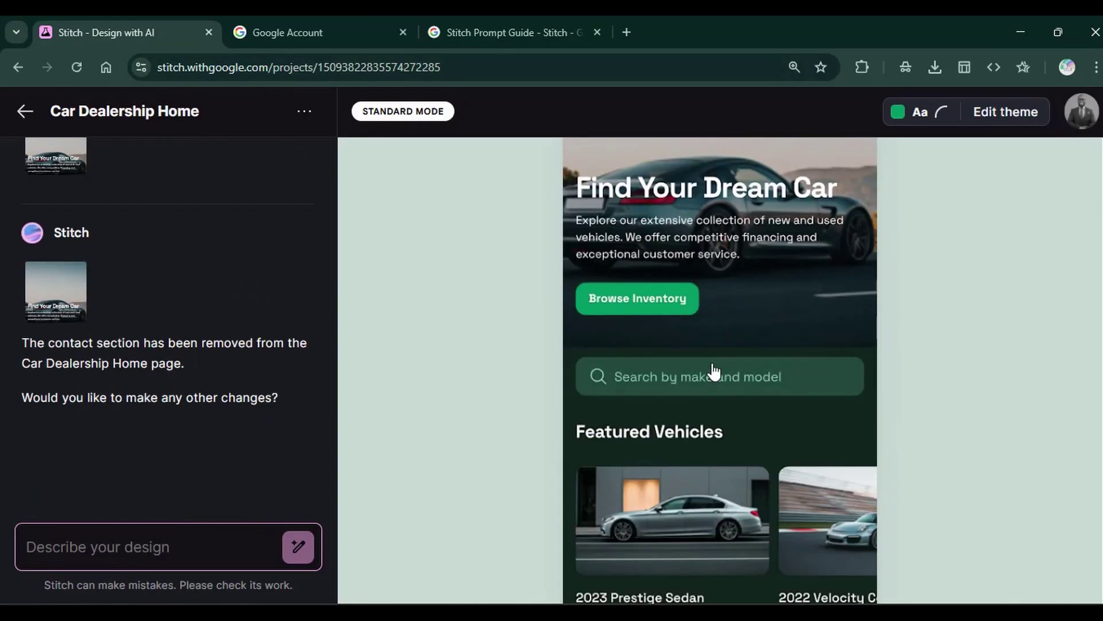
scroll(682, 320, up, 3)
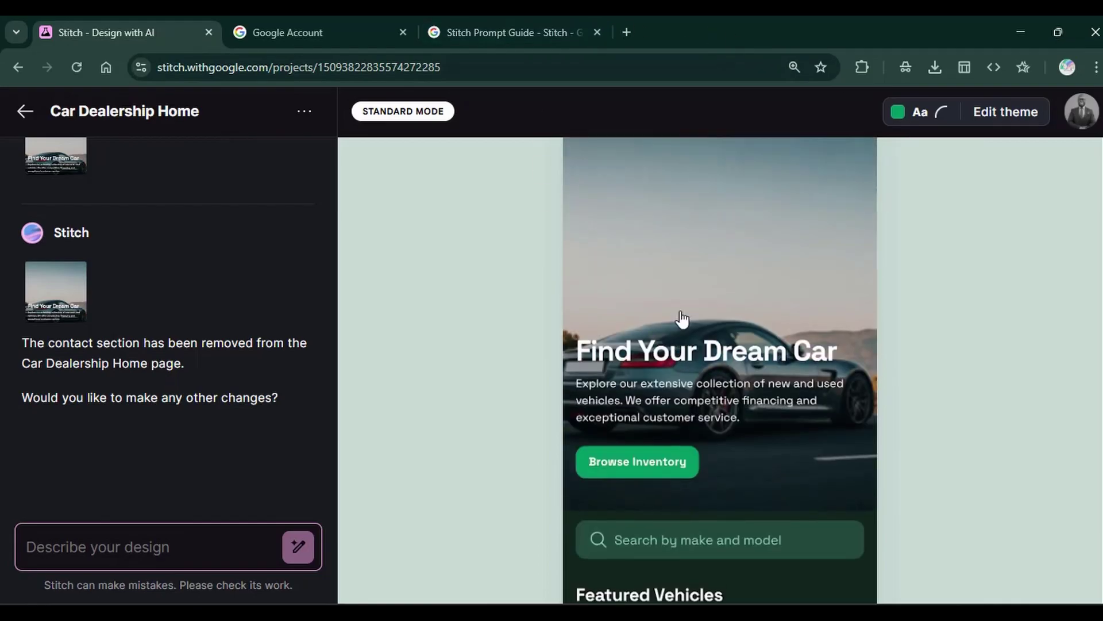
Copy the Car Dealership Home page's HTML from the enlarged preview's code view, then close it
click(682, 320)
scroll(456, 236, down, 3)
scroll(464, 247, down, 3)
scroll(464, 247, up, 4)
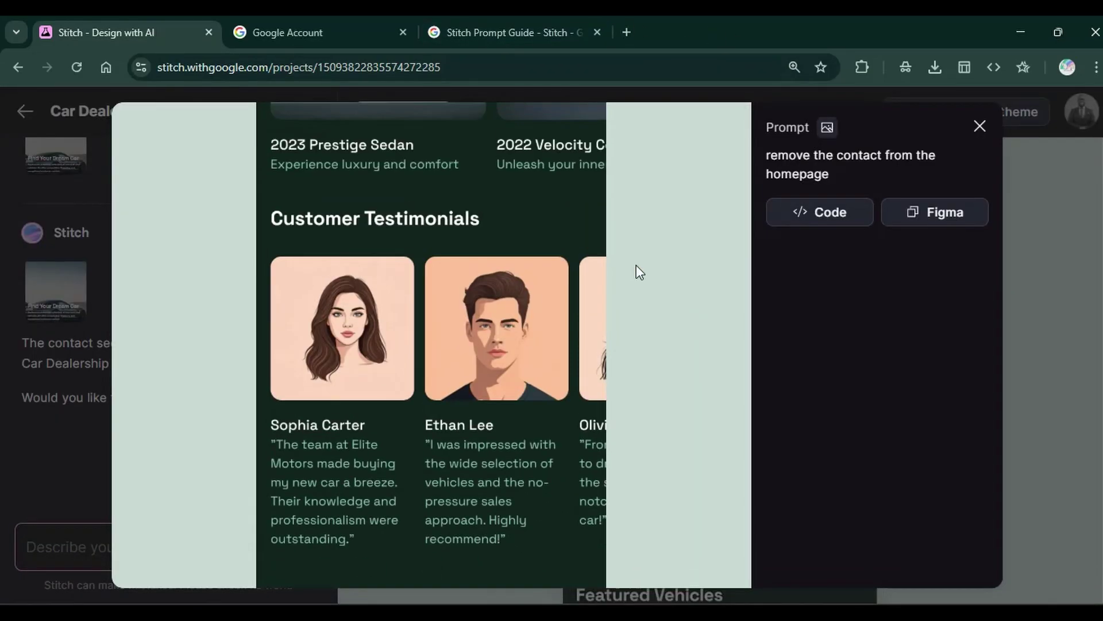
click(805, 217)
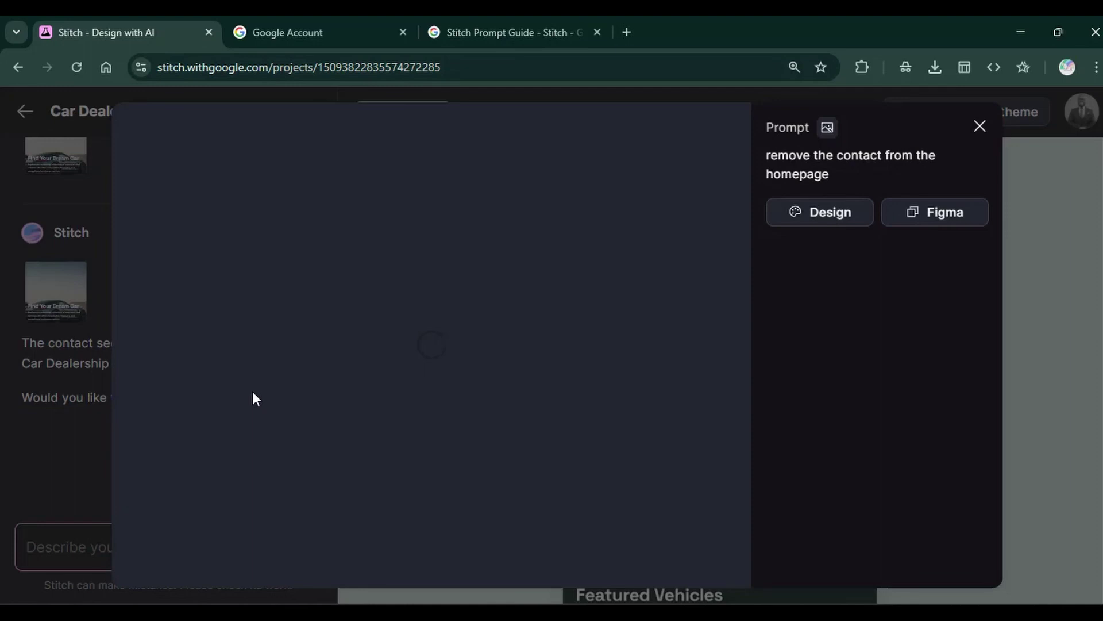
scroll(260, 316, down, 5)
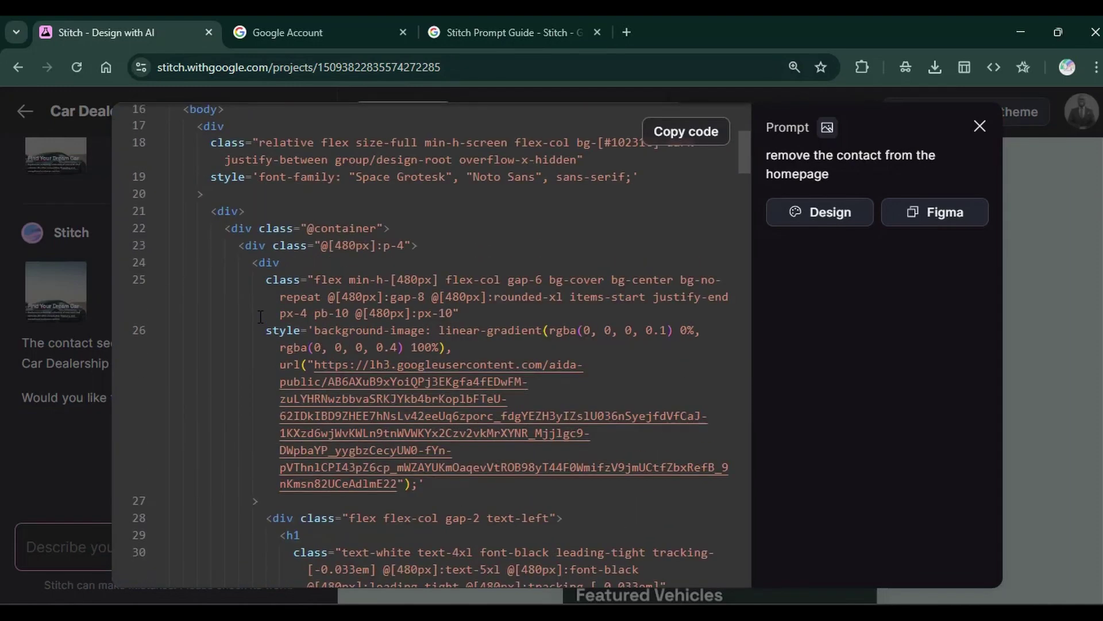
scroll(260, 317, down, 8)
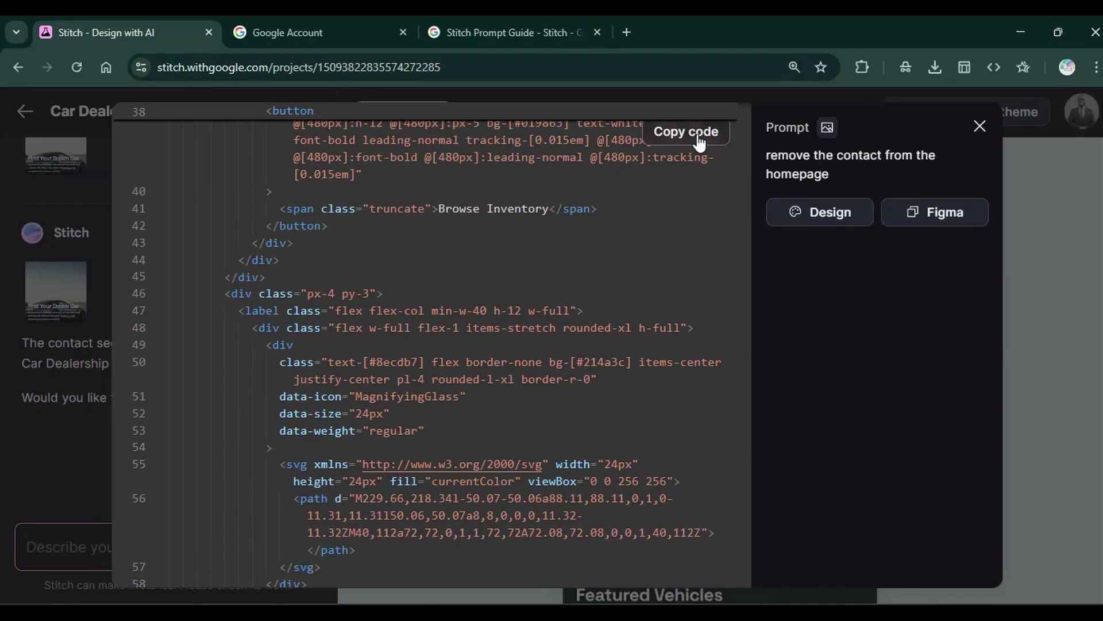
click(699, 142)
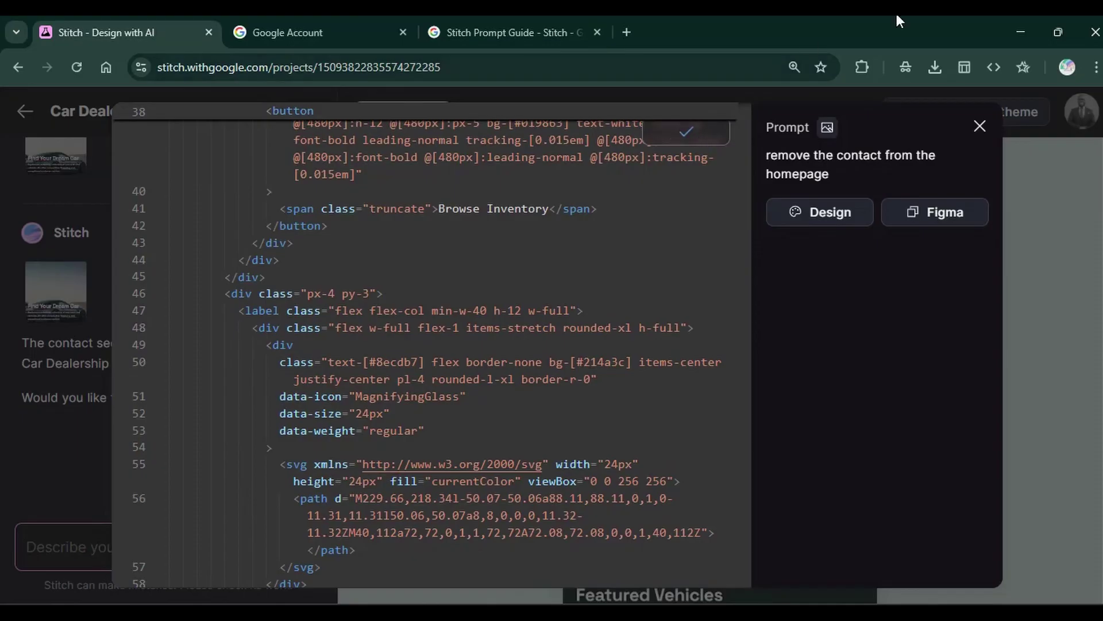
click(979, 126)
Return to the Stitch start page and switch to Experimental Mode
click(24, 111)
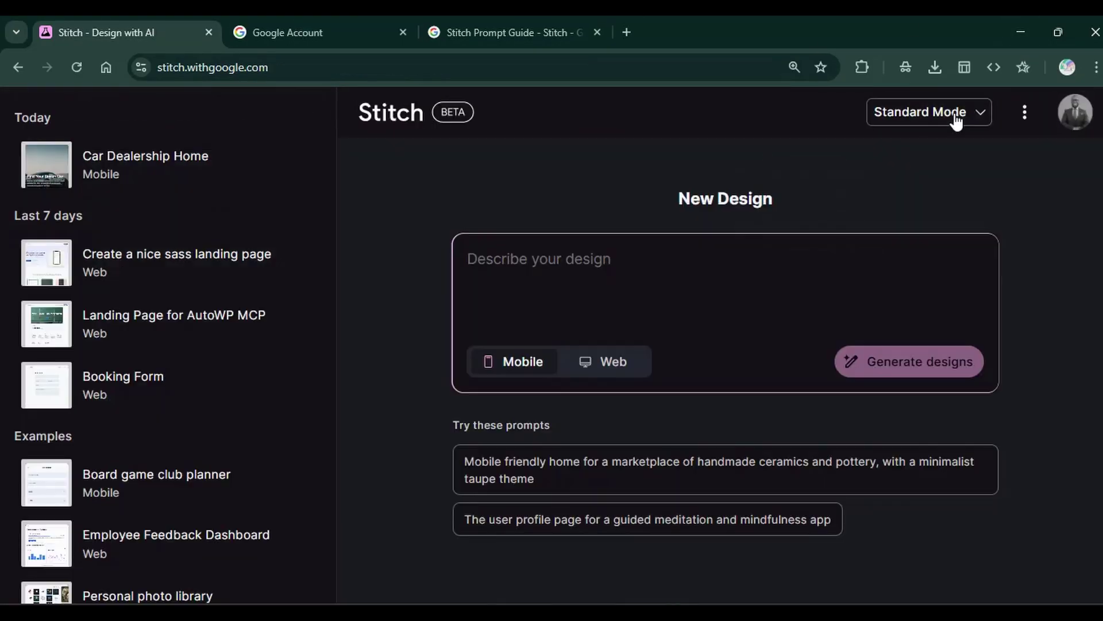
click(929, 111)
click(830, 246)
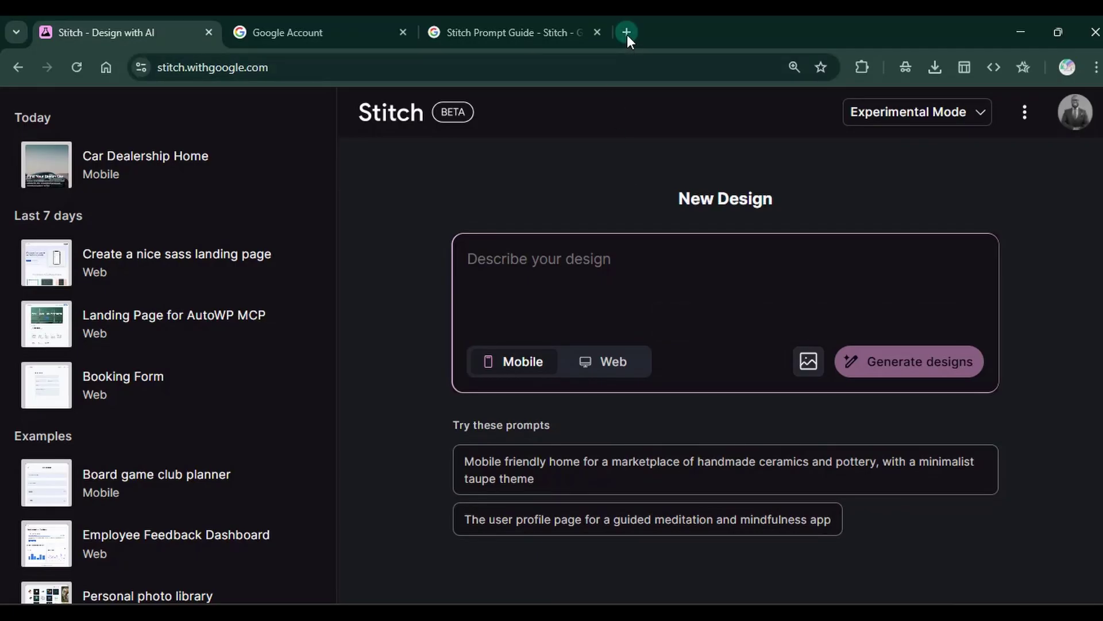
Upload the finance landing-page image as the design reference
click(809, 367)
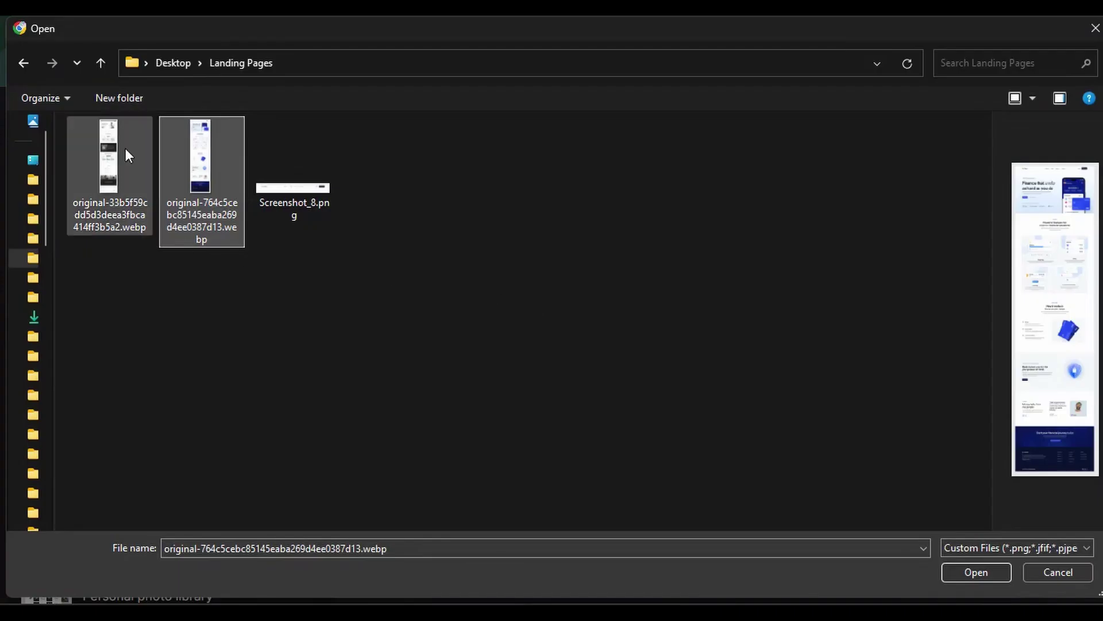
click(643, 264)
click(202, 173)
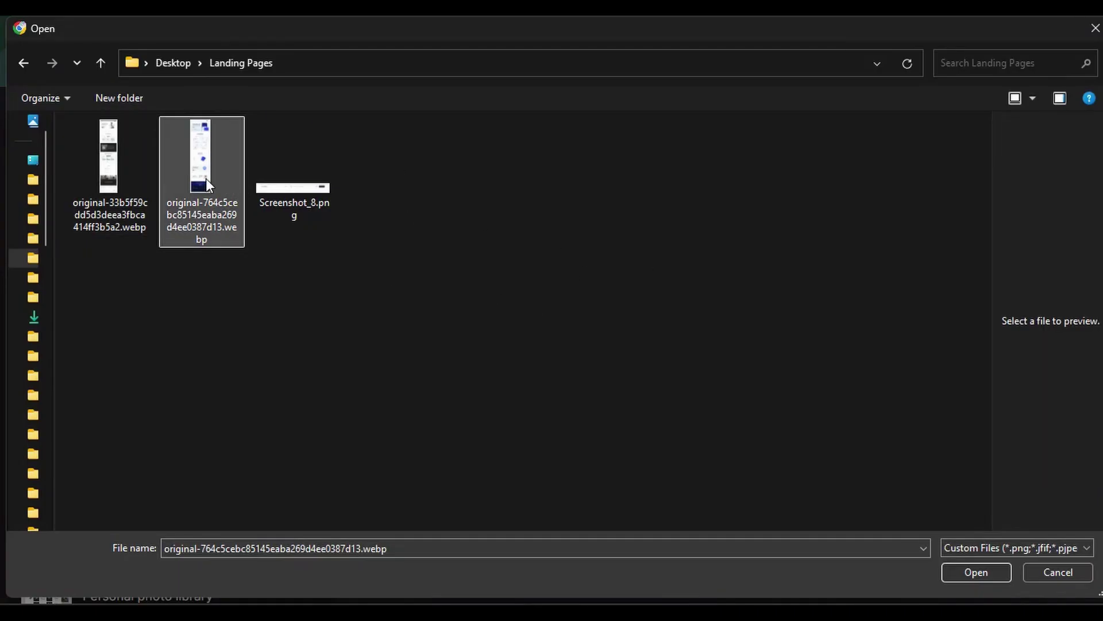
click(975, 572)
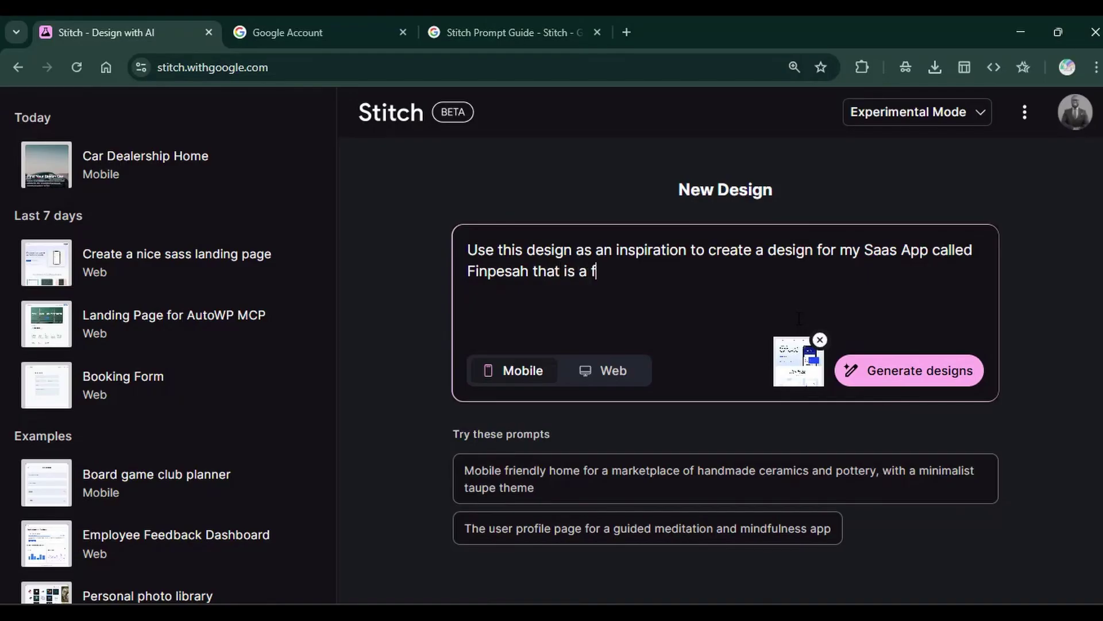
Fix the prompt to describe an app helping users manage personal finance, and target Web
key(BackSpace)
text(cial app helping users manage personal finance)
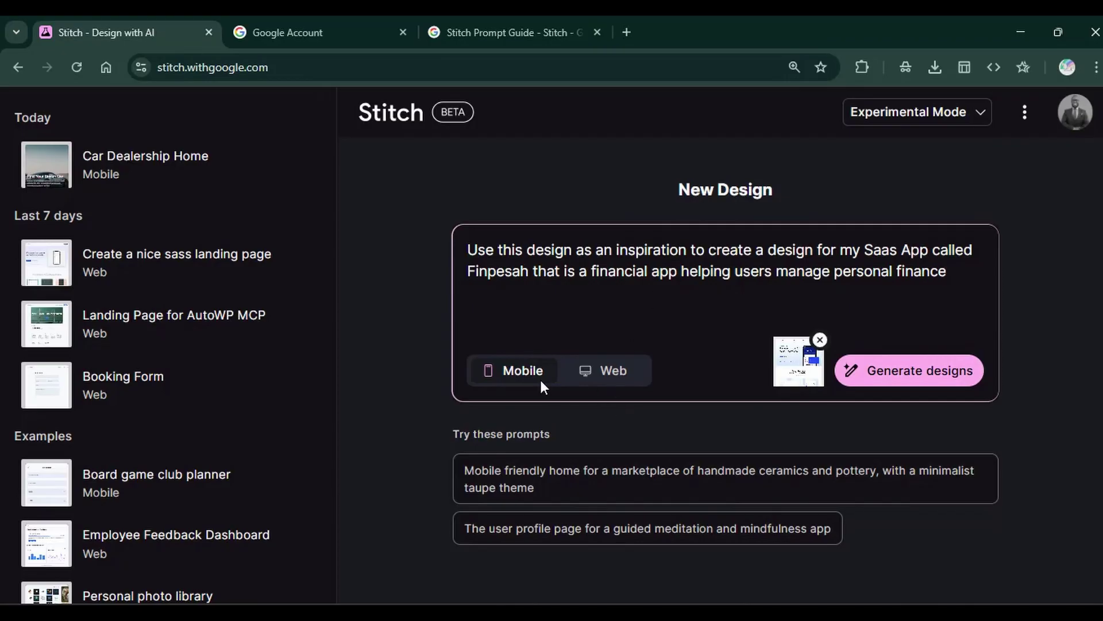
click(629, 372)
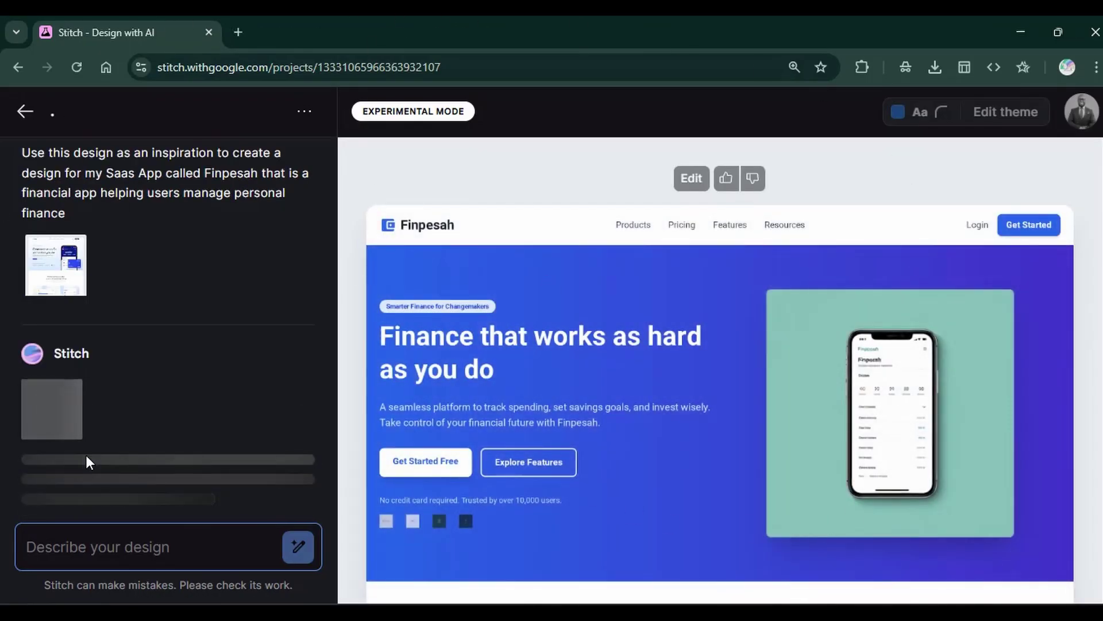
Review the generated Finpesah landing page, then merge the Car Dealership Stitch tab into this window
scroll(821, 458, down, 20)
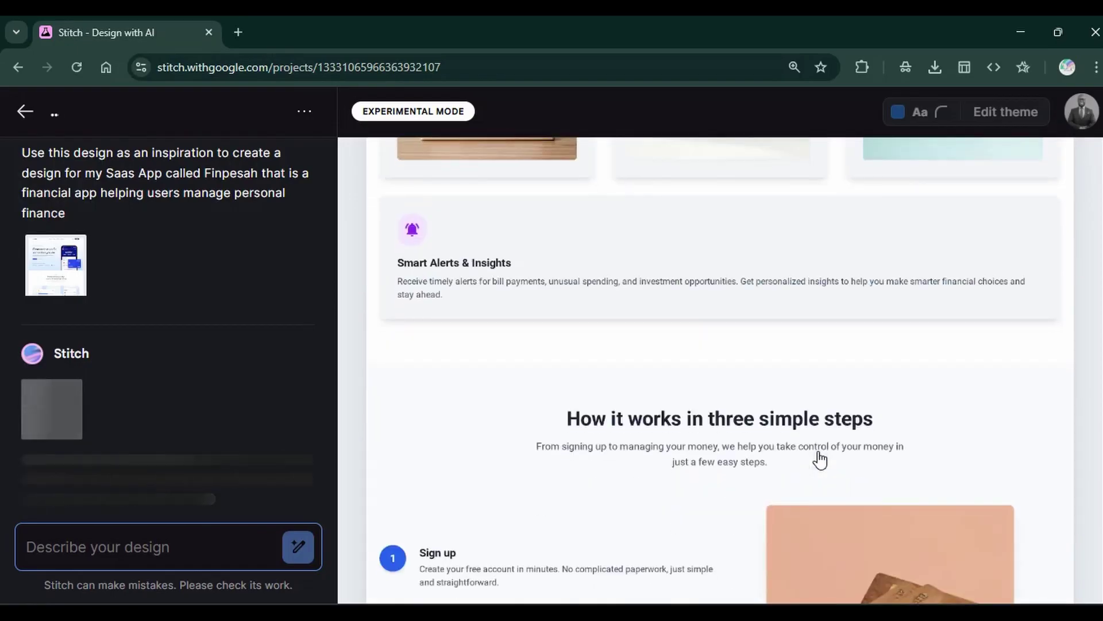
scroll(820, 460, down, 6)
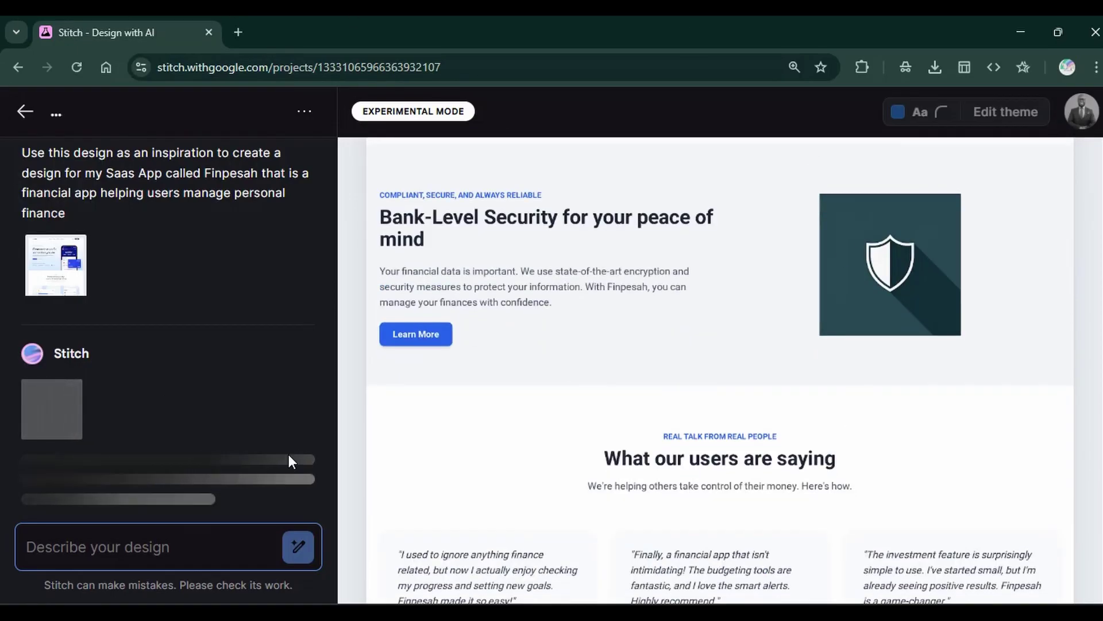
scroll(827, 428, up, 15)
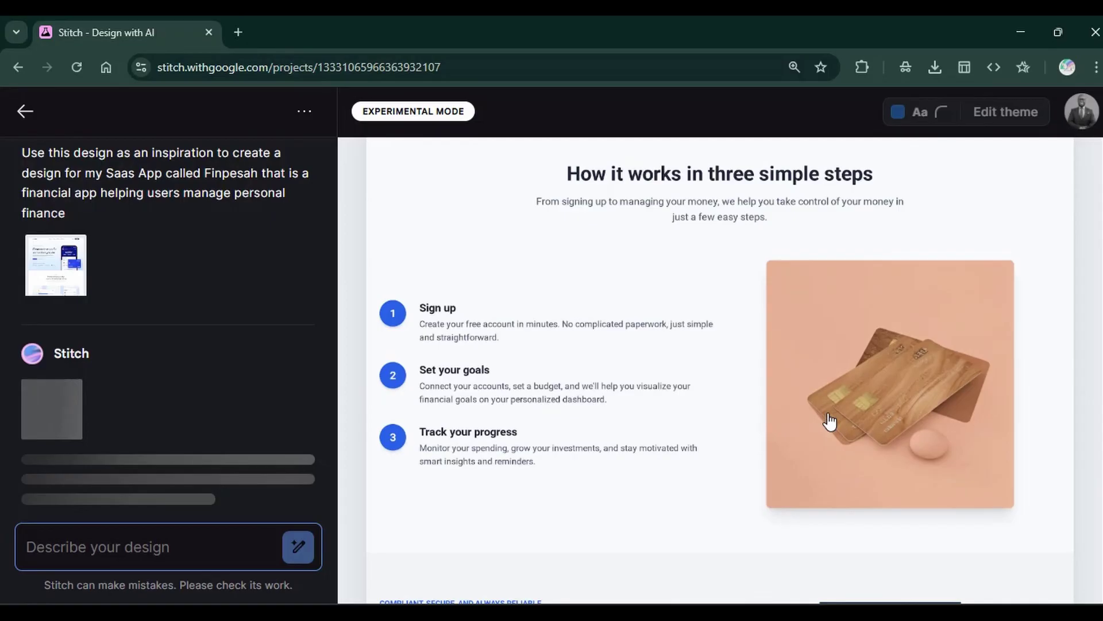
scroll(830, 415, up, 10)
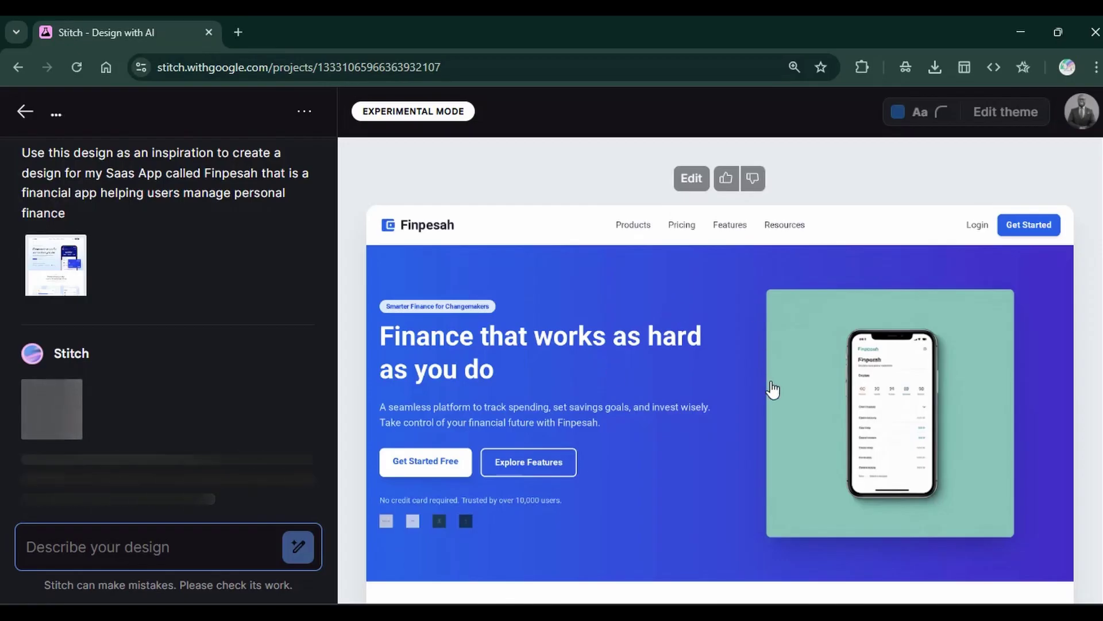
scroll(539, 320, down, 4)
scroll(538, 320, up, 5)
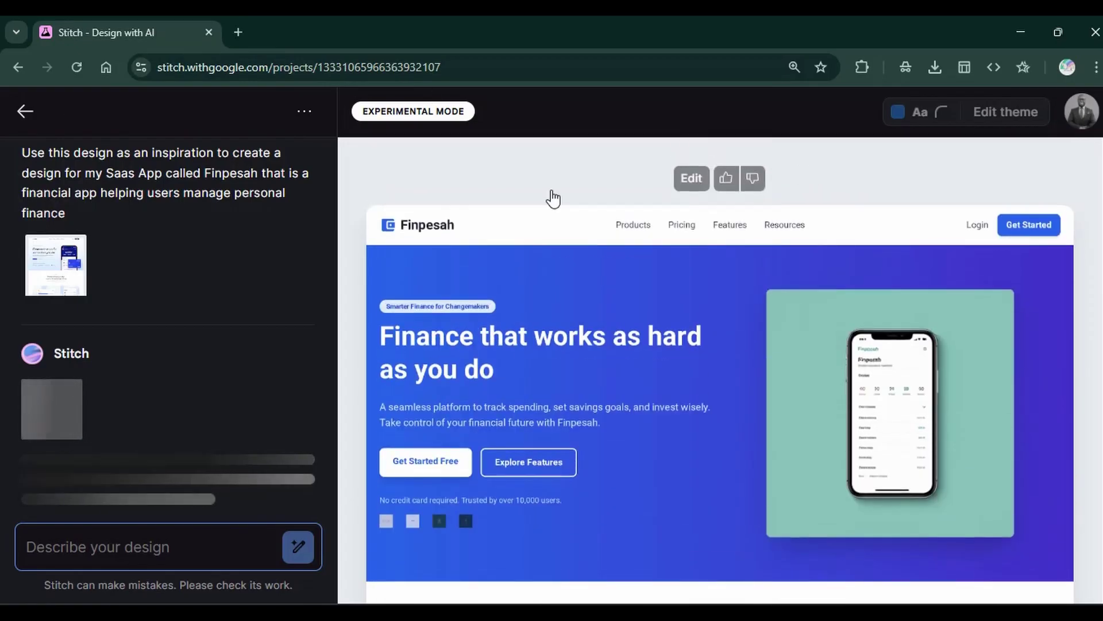
scroll(513, 247, down, 3)
scroll(498, 310, down, 15)
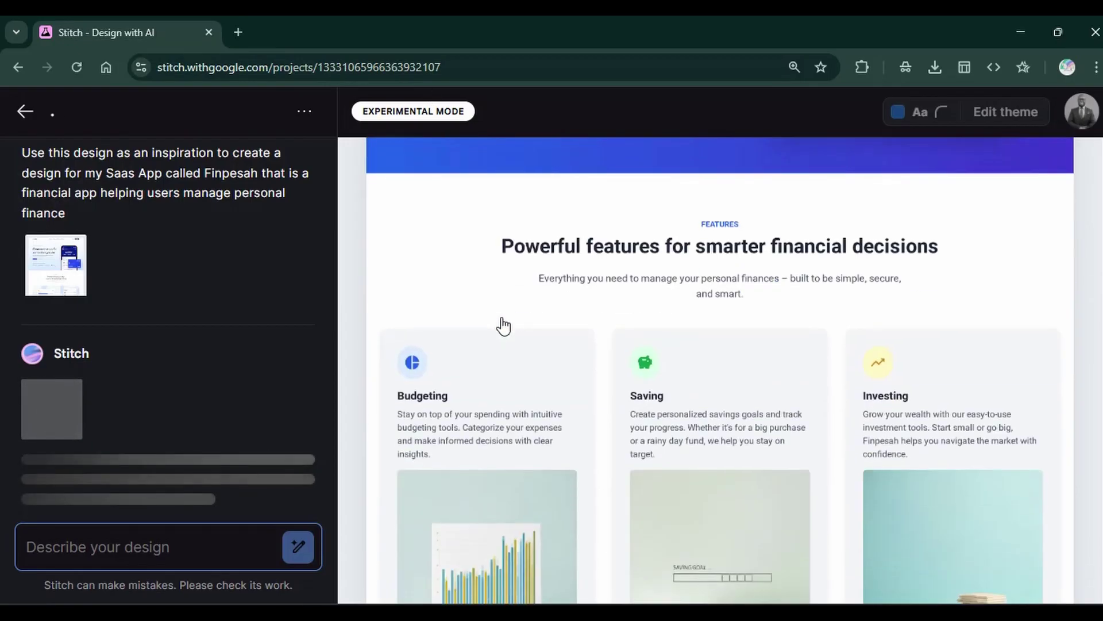
scroll(505, 326, down, 15)
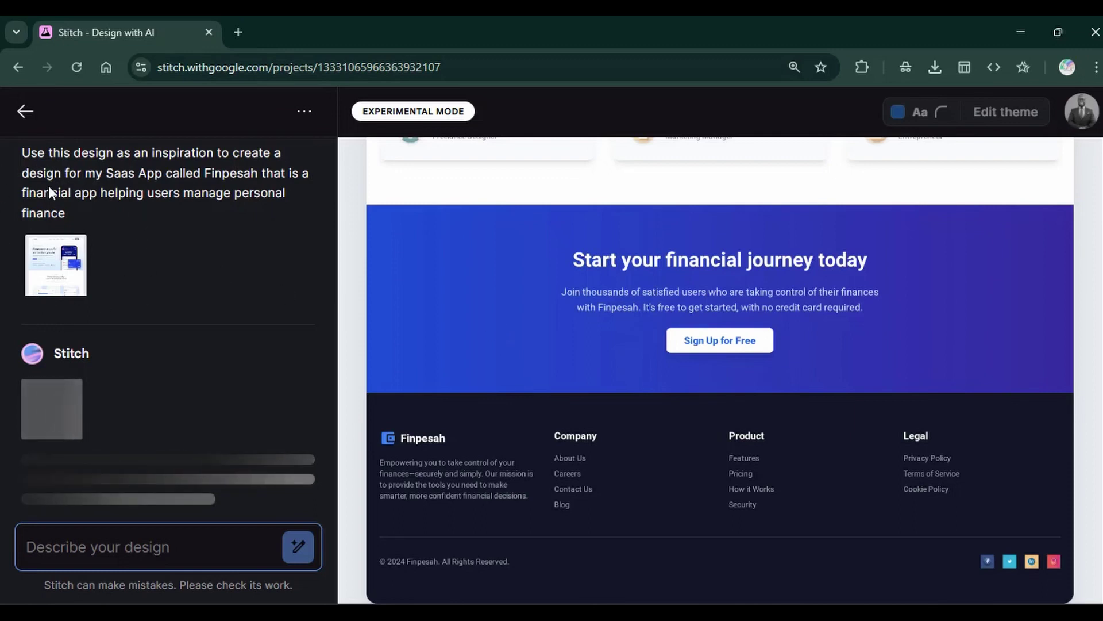
scroll(385, 328, up, 2)
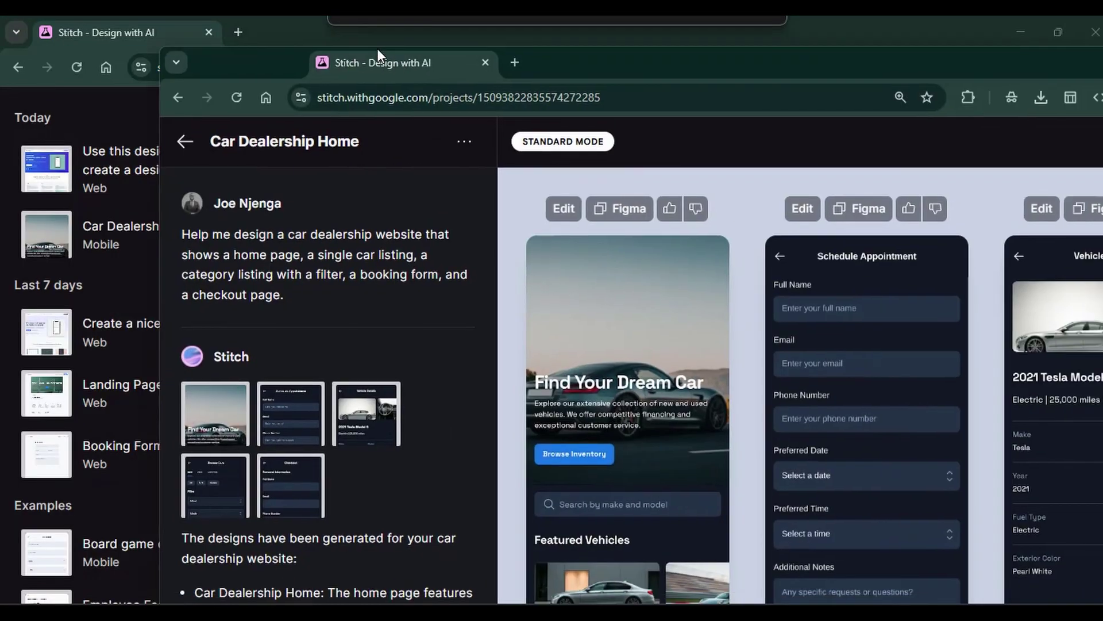
drag(377, 48, 274, 32)
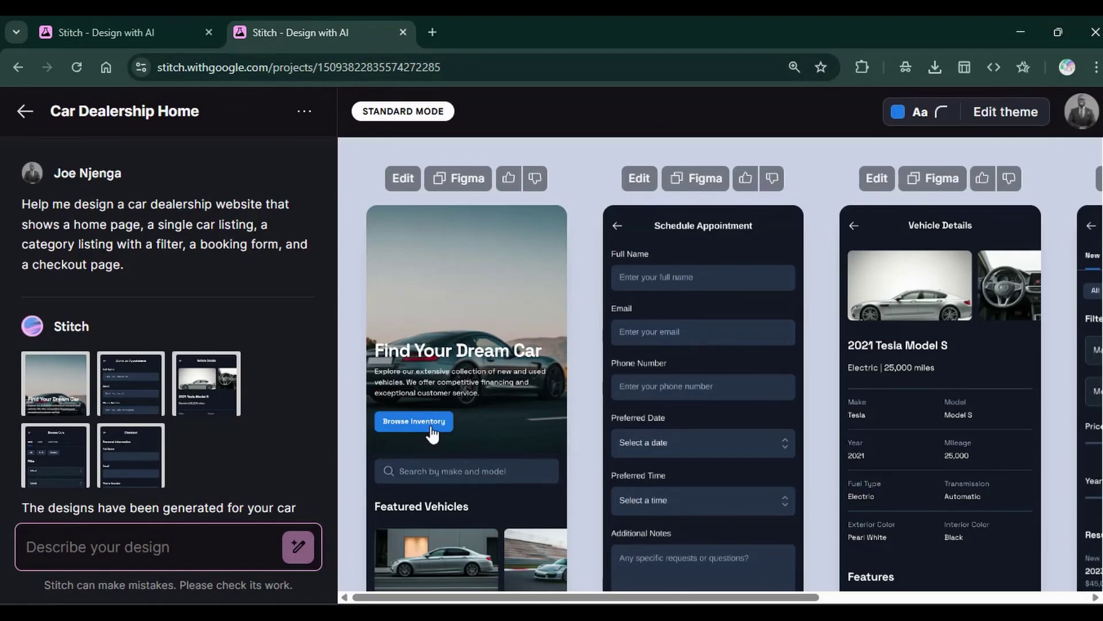
Close the car dealership tab with Ctrl+W
scroll(427, 317, down, 3)
scroll(422, 403, down, 4)
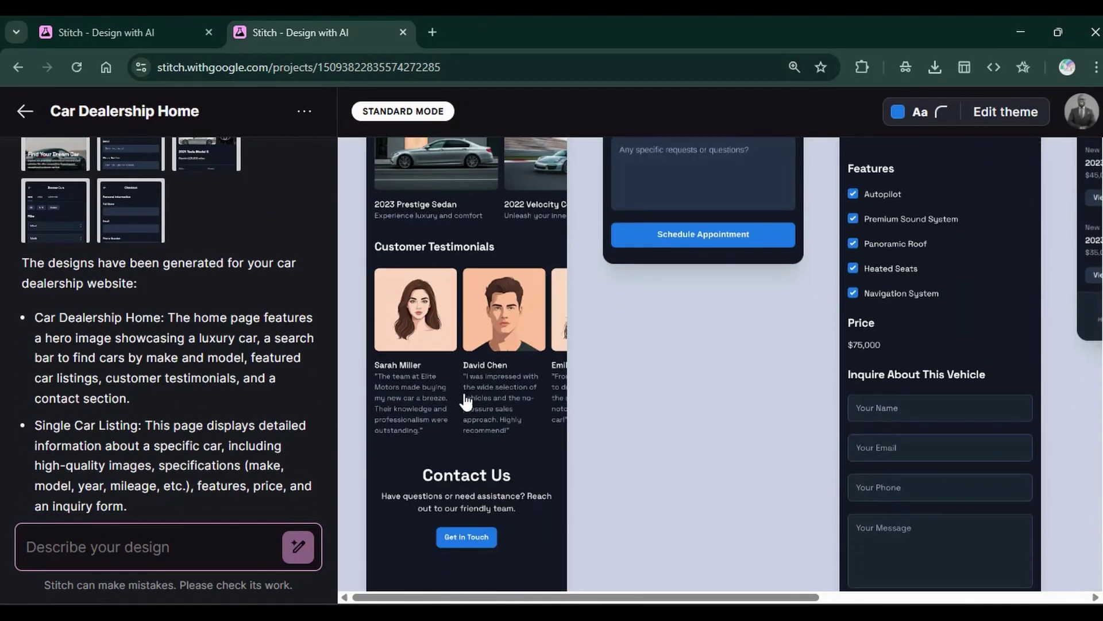
scroll(691, 376, up, 7)
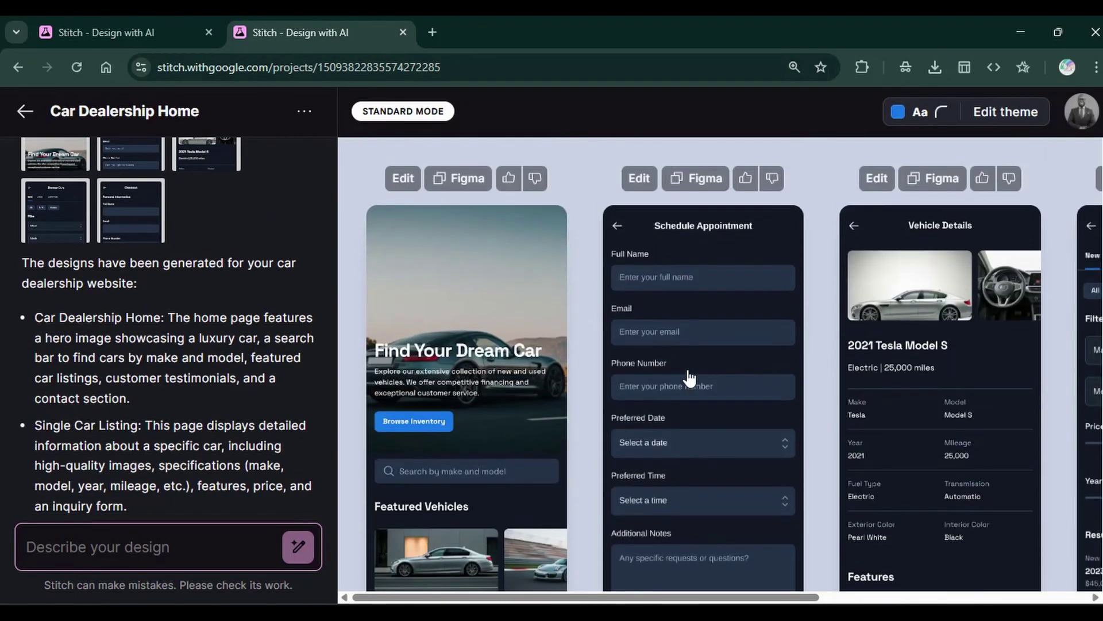
key(ctrl+w)
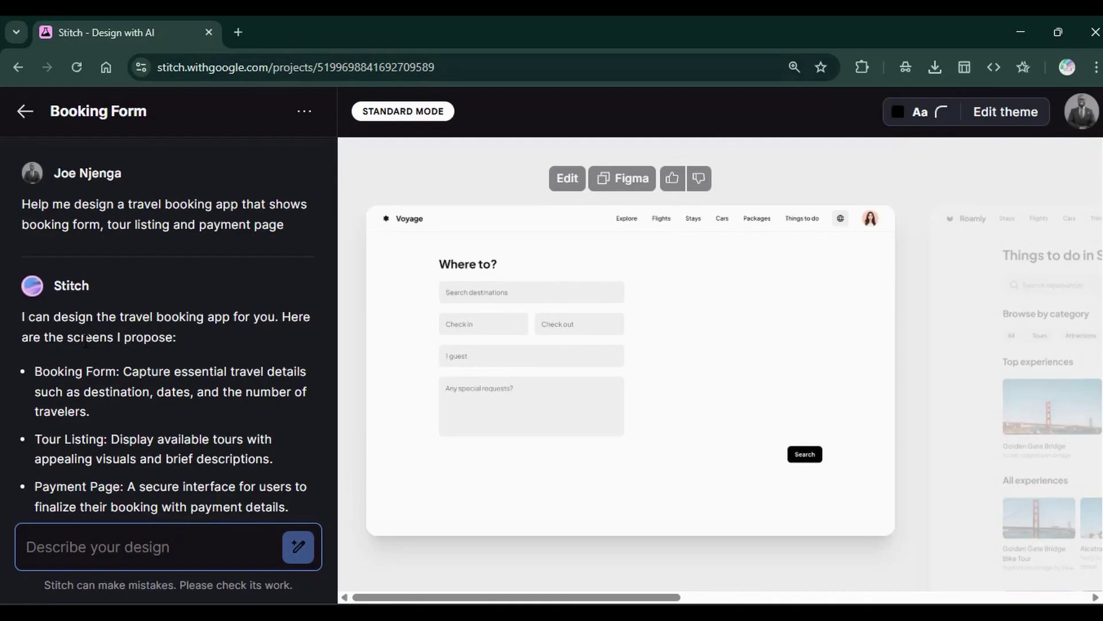
Enlarge the Booking Form tour listing screen, then switch the preview to the payment page
scroll(89, 335, down, 10)
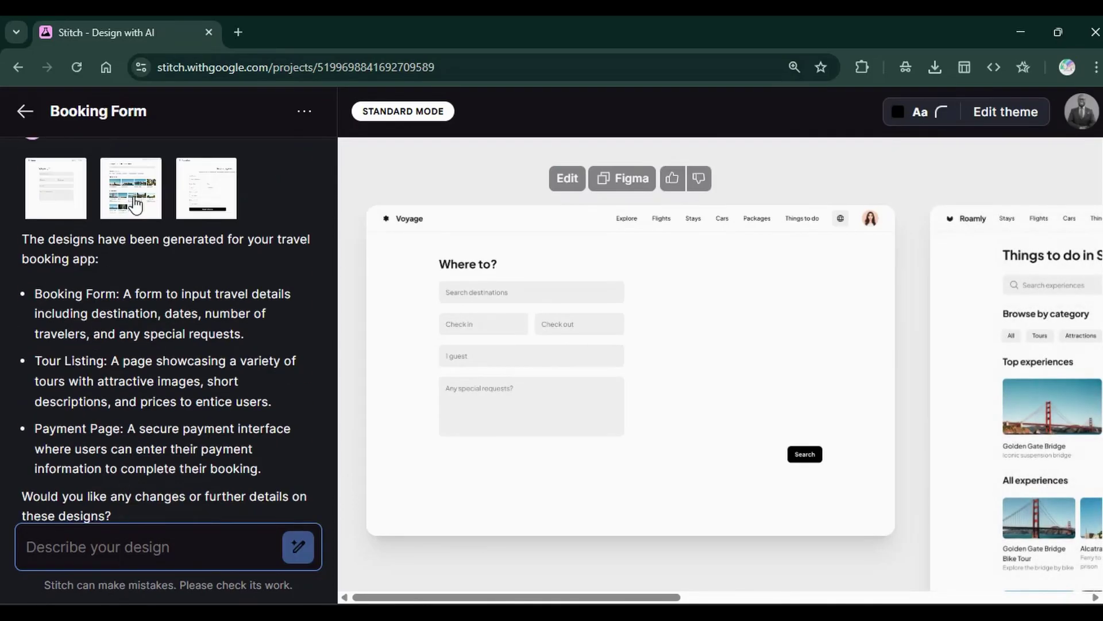
click(133, 202)
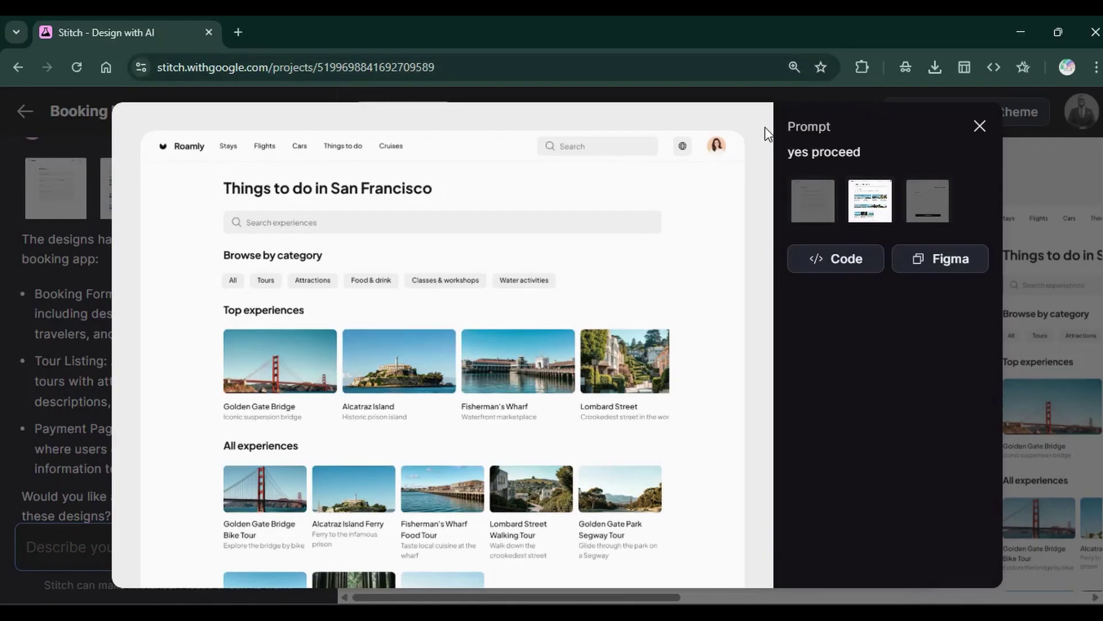
scroll(595, 331, down, 3)
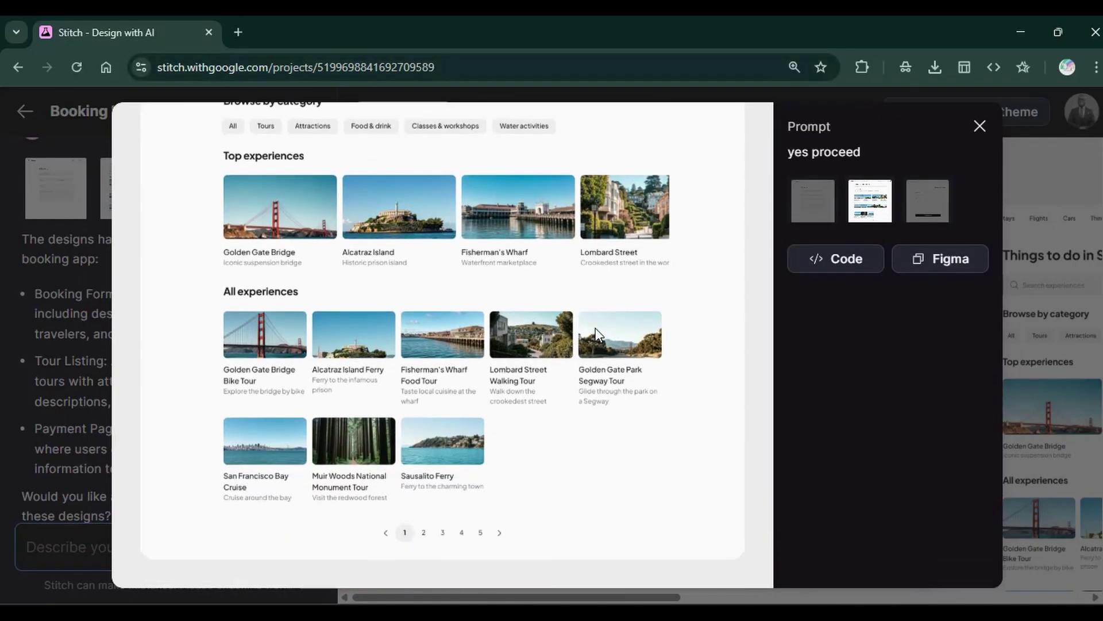
scroll(595, 332, up, 3)
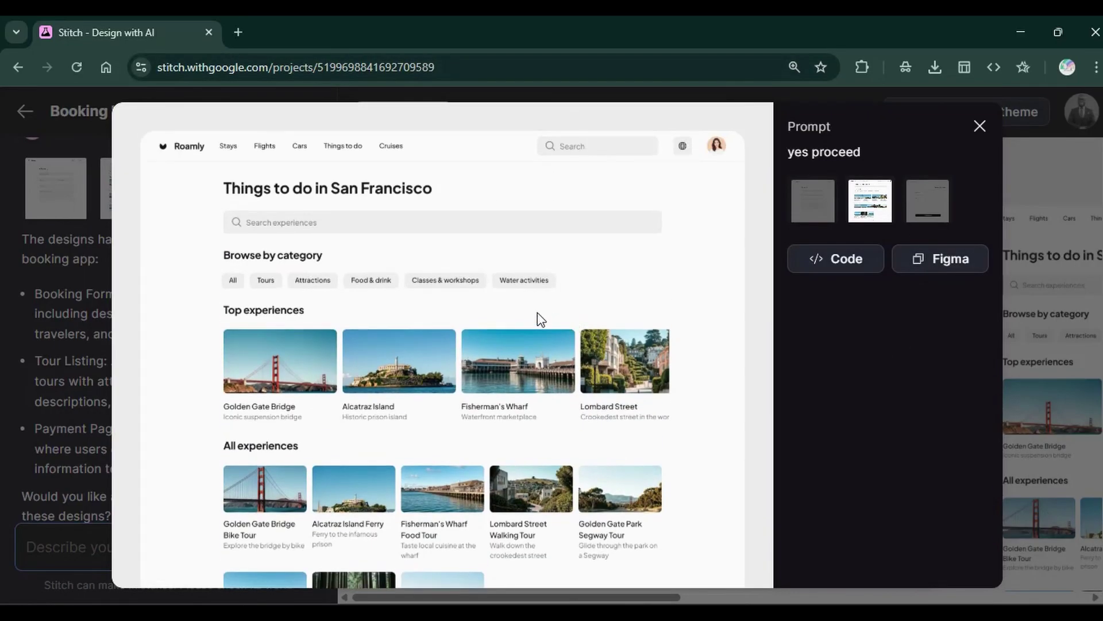
click(920, 210)
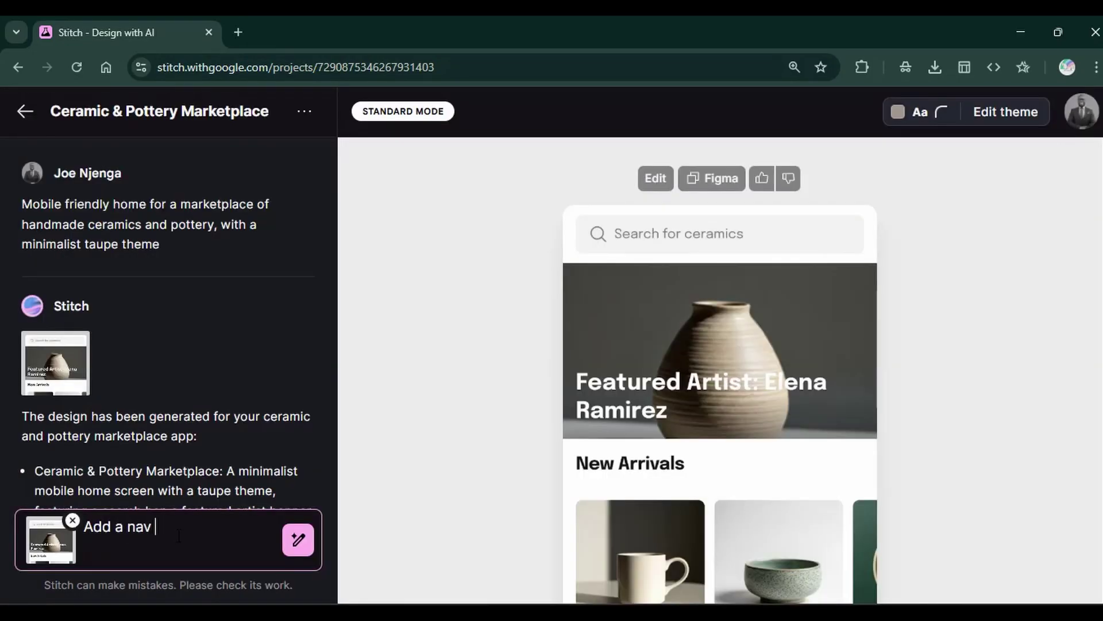
Ask for a 'bar at top with login' on the ceramics home and view its code
text(bar at top with lo)
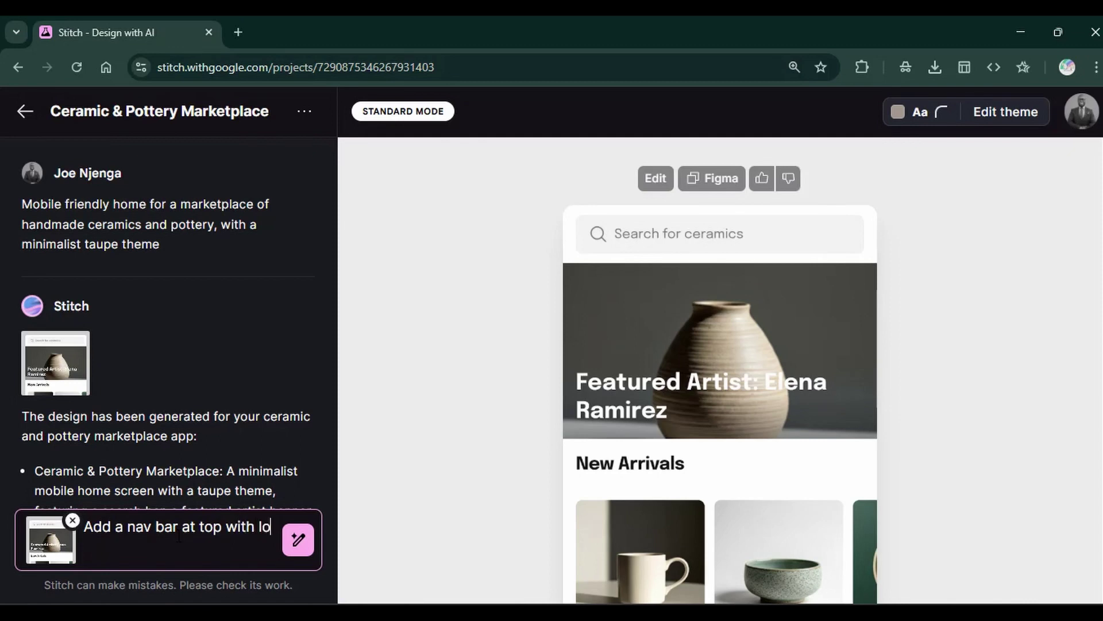
text(gin)
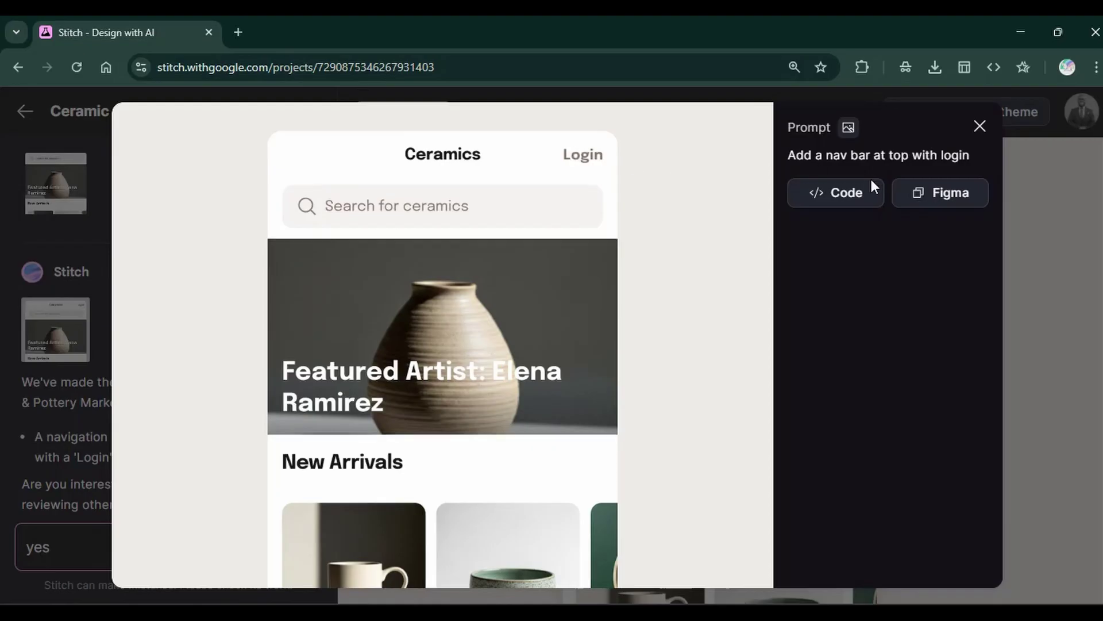
click(856, 198)
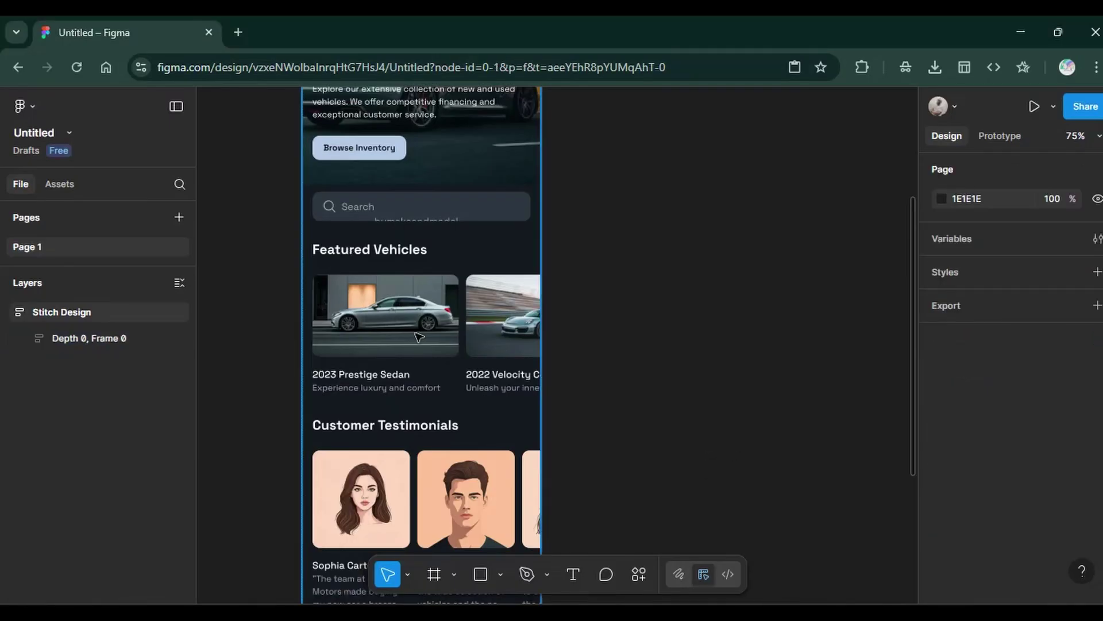
Drag the imported Stitch Design frame down and right to X 119, Y 745
scroll(419, 337, up, 5)
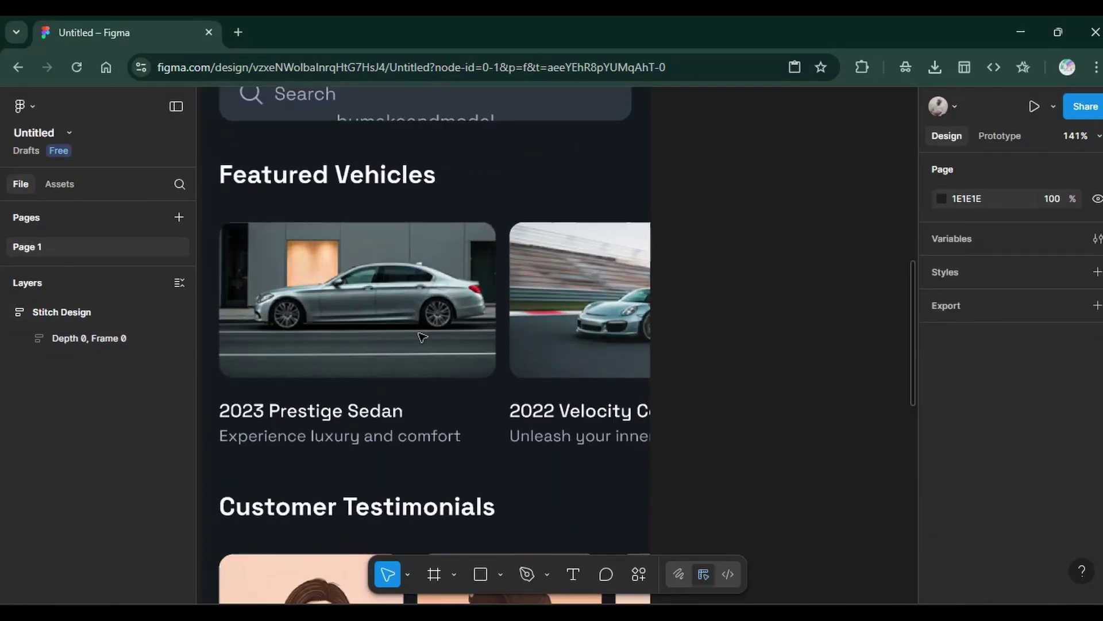
click(595, 397)
scroll(594, 284, up, 3)
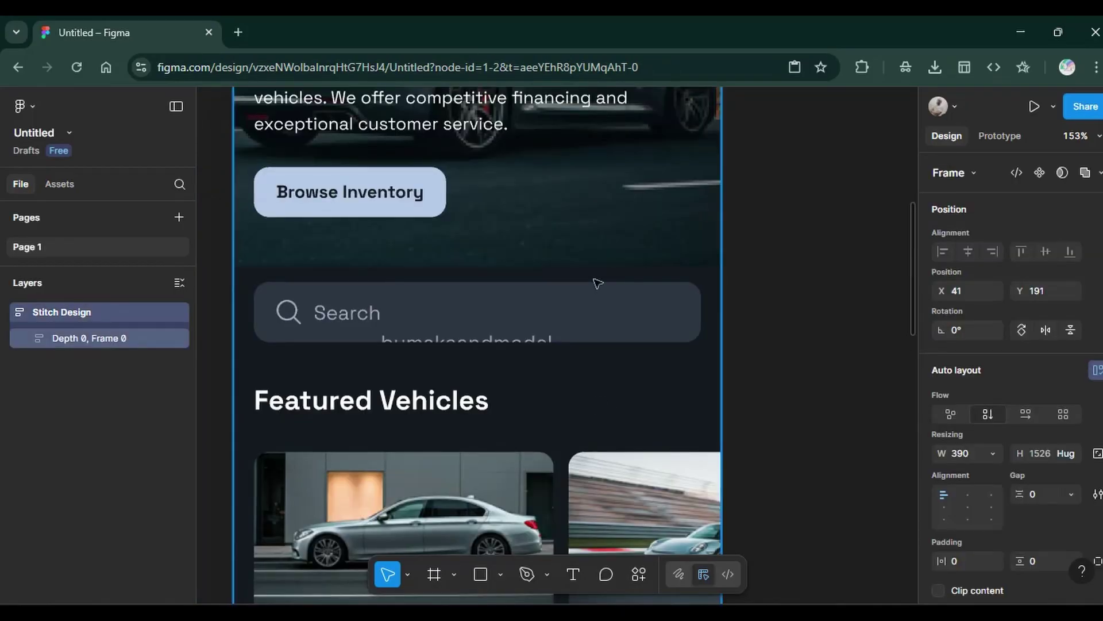
drag(593, 283, 692, 452)
scroll(669, 411, down, 5)
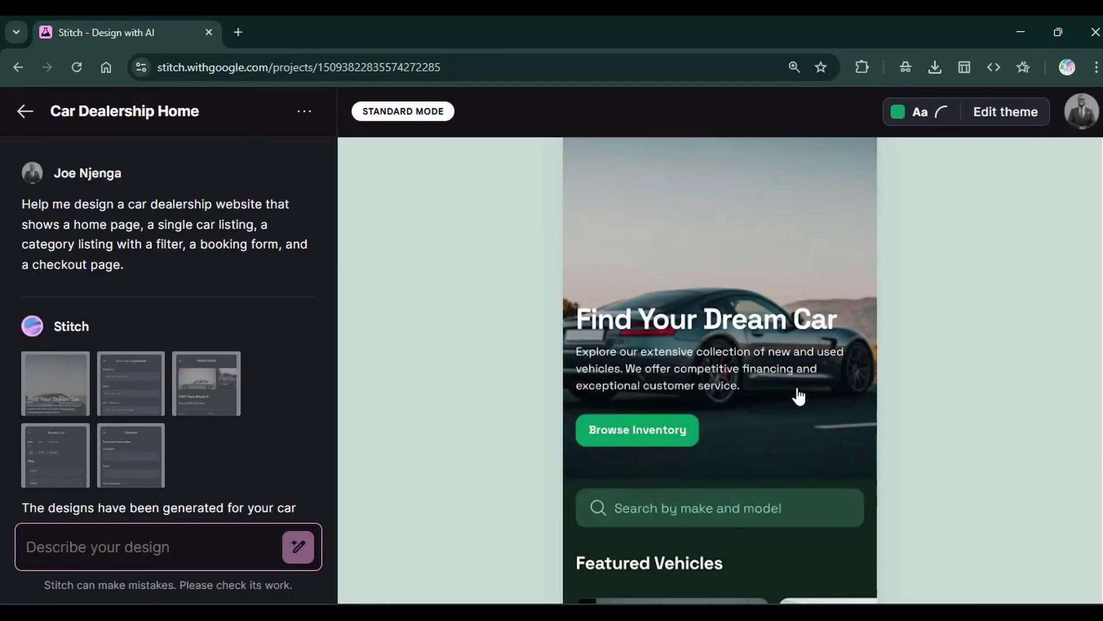
Enlarge the car dealership's Schedule Appointment screen
scroll(799, 396, down, 6)
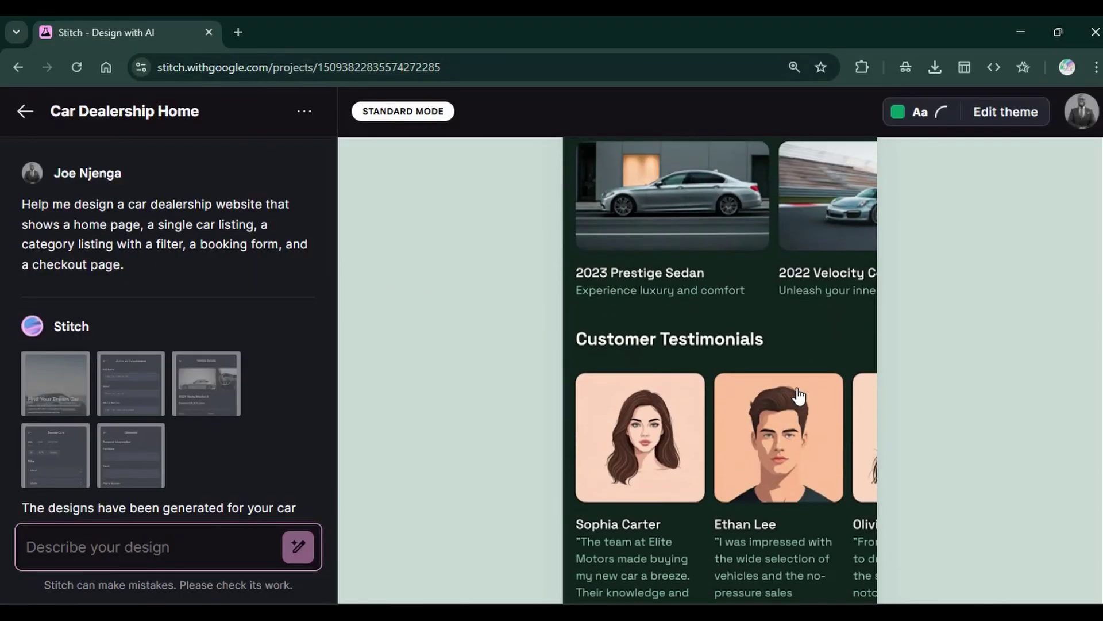
scroll(796, 395, up, 8)
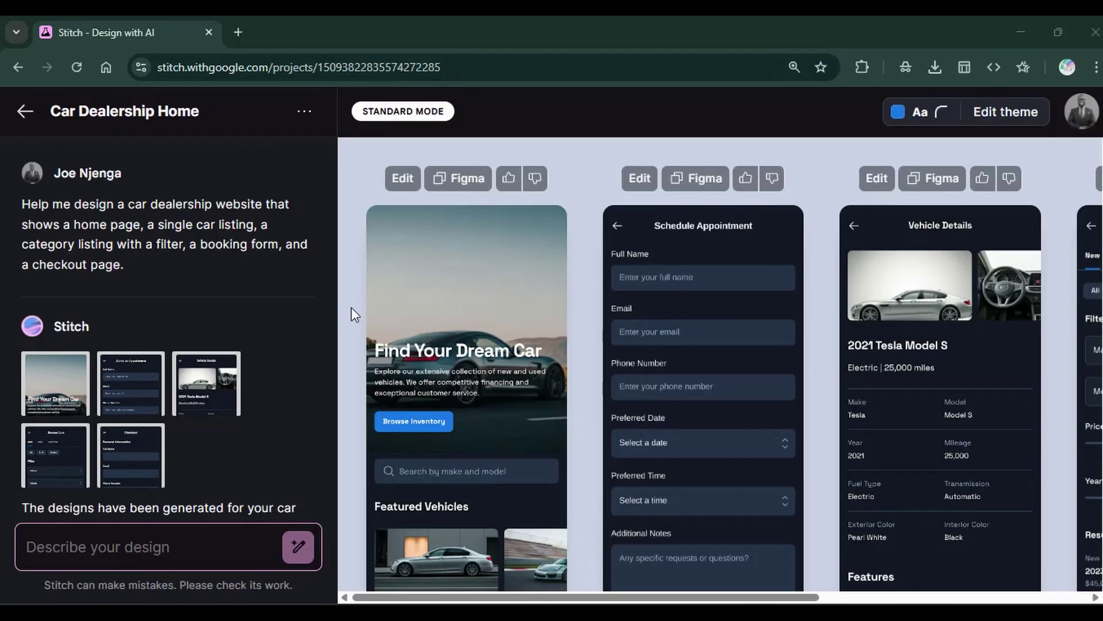
scroll(573, 325, down, 5)
scroll(573, 325, up, 6)
click(734, 326)
Show the Schedule Appointment screen's HTML code and scroll through it
scroll(492, 326, down, 5)
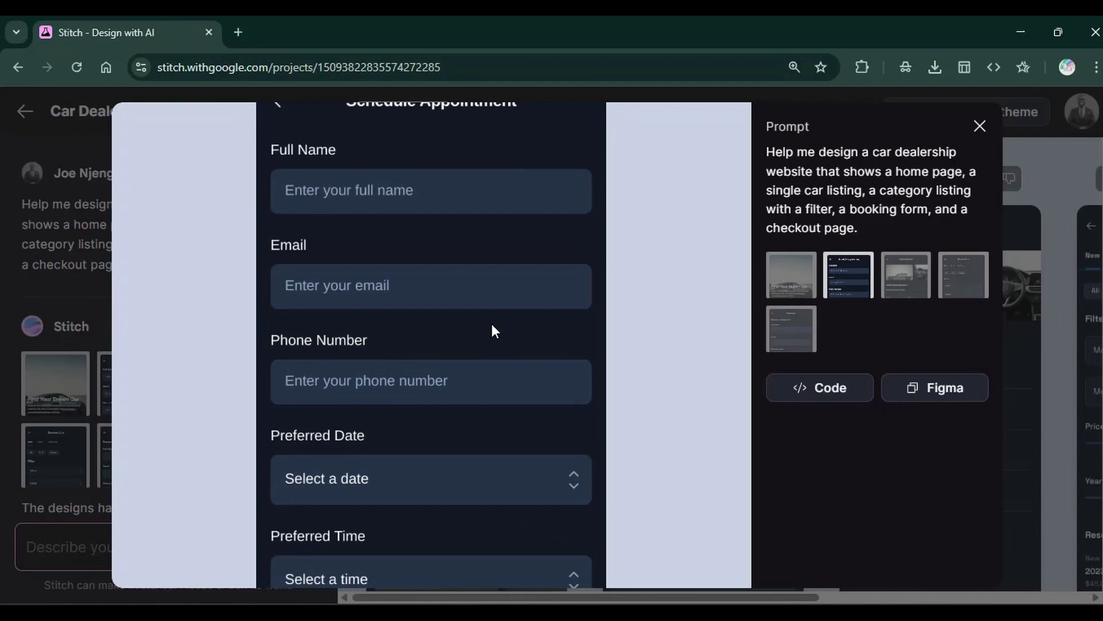
scroll(492, 326, up, 5)
click(820, 387)
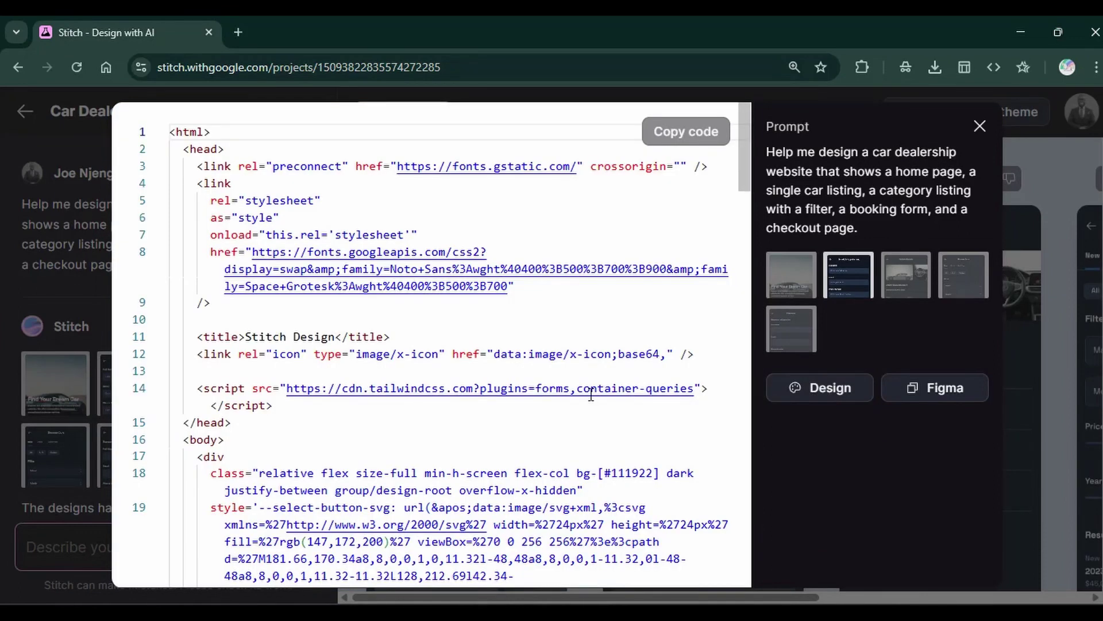
scroll(527, 381, down, 3)
scroll(527, 380, down, 4)
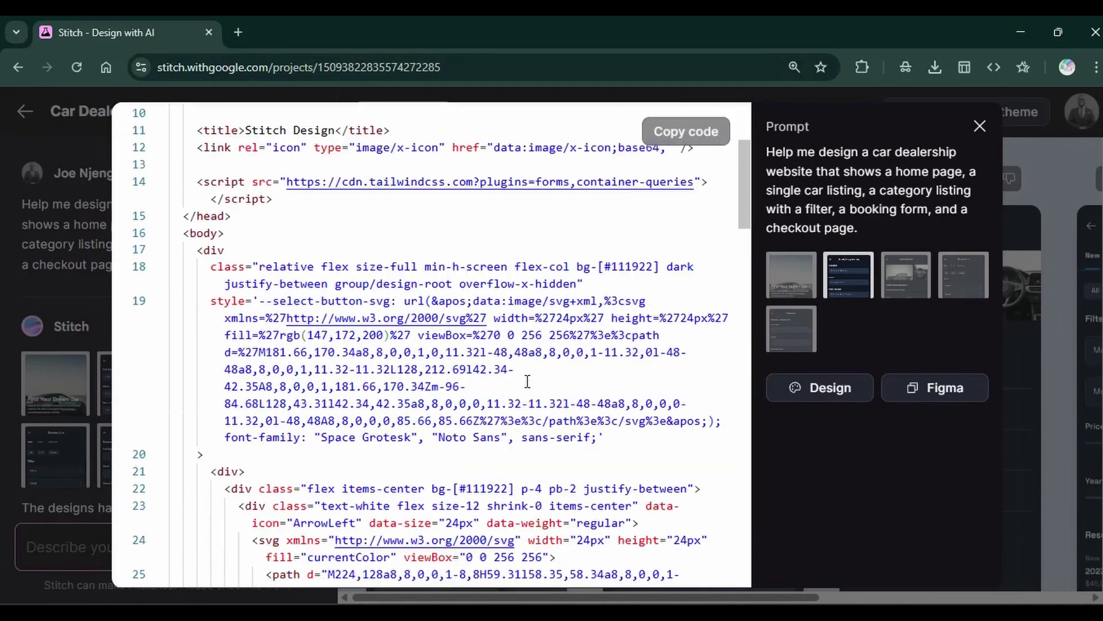
scroll(527, 382, down, 8)
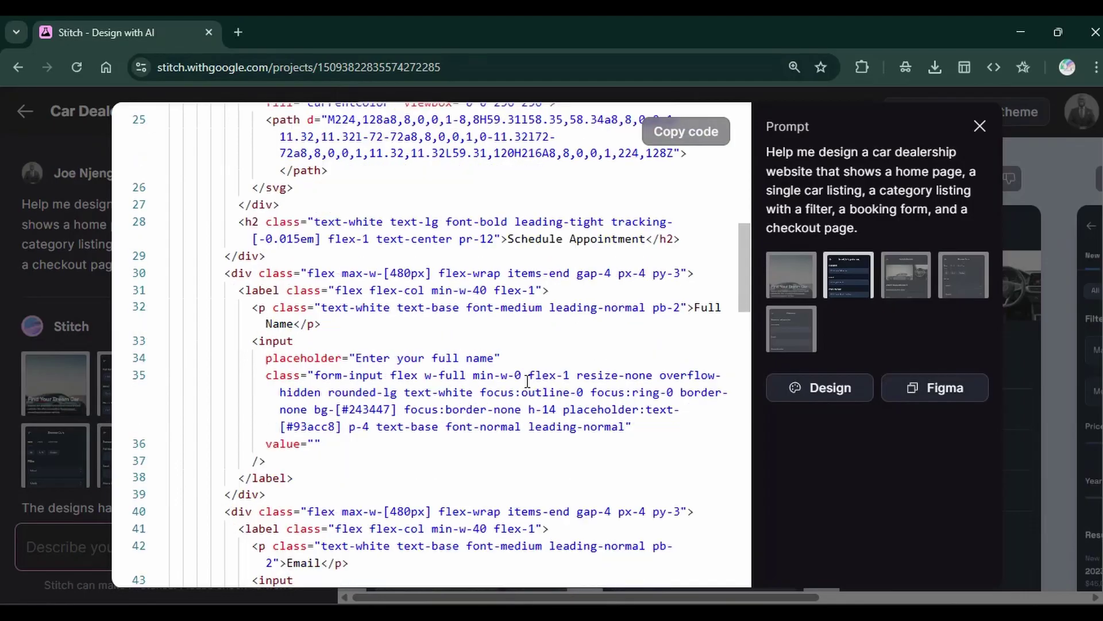
Close the code preview and attach the Checkout screen to the prompt for editing
scroll(527, 381, down, 2)
key(Escape)
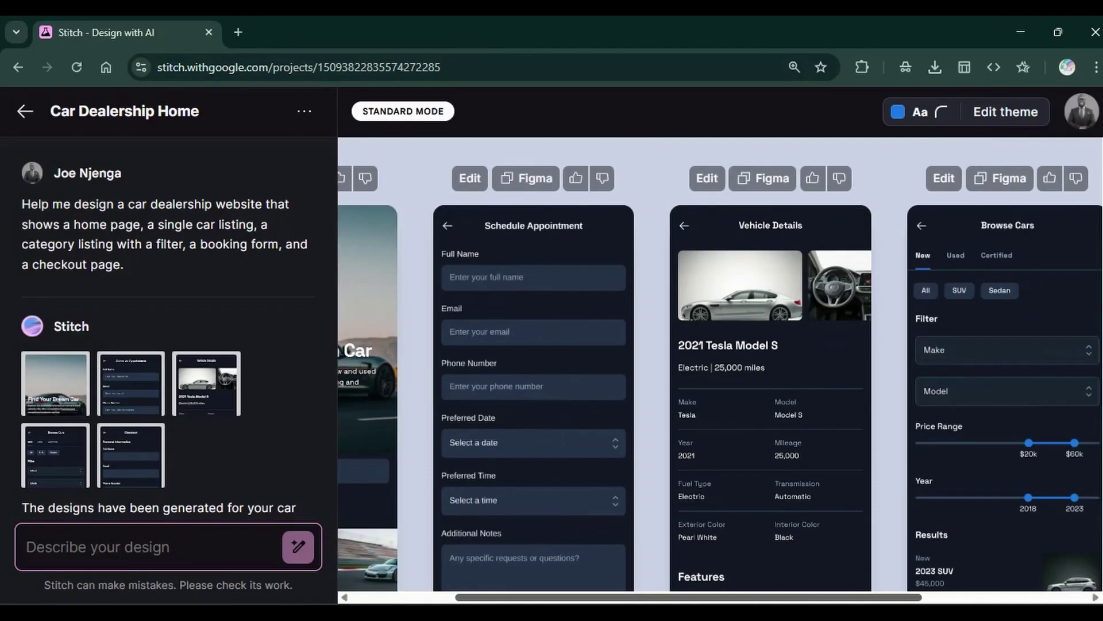
scroll(530, 381, right, 4)
scroll(769, 437, down, 5)
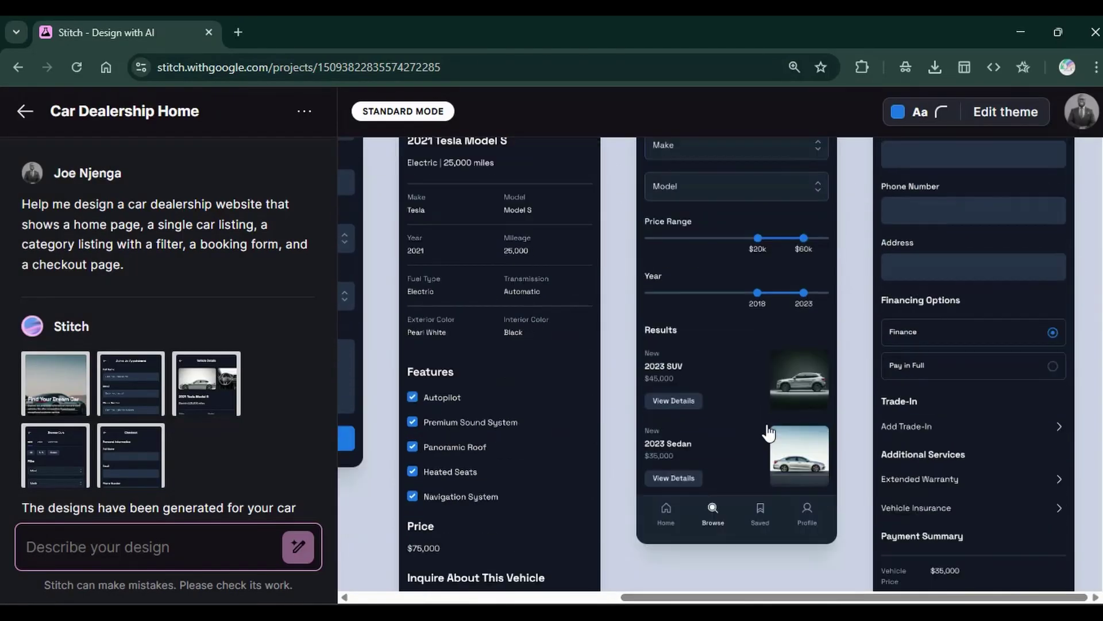
scroll(769, 436, up, 5)
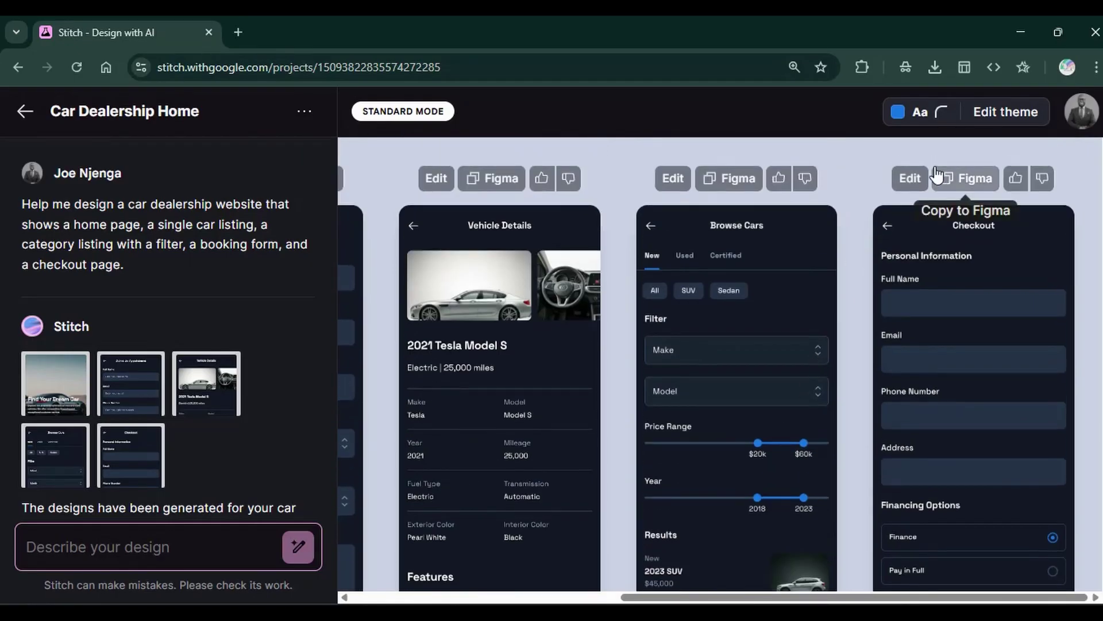
click(908, 182)
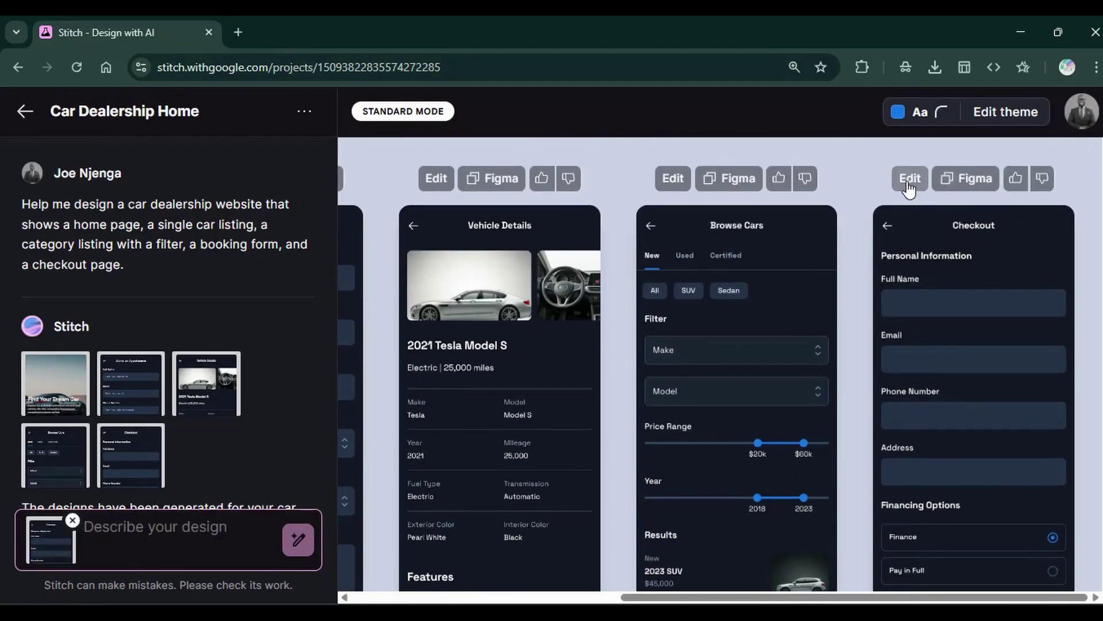
Leave the Car Dealership Home project for the New Design start page
scroll(123, 343, down, 10)
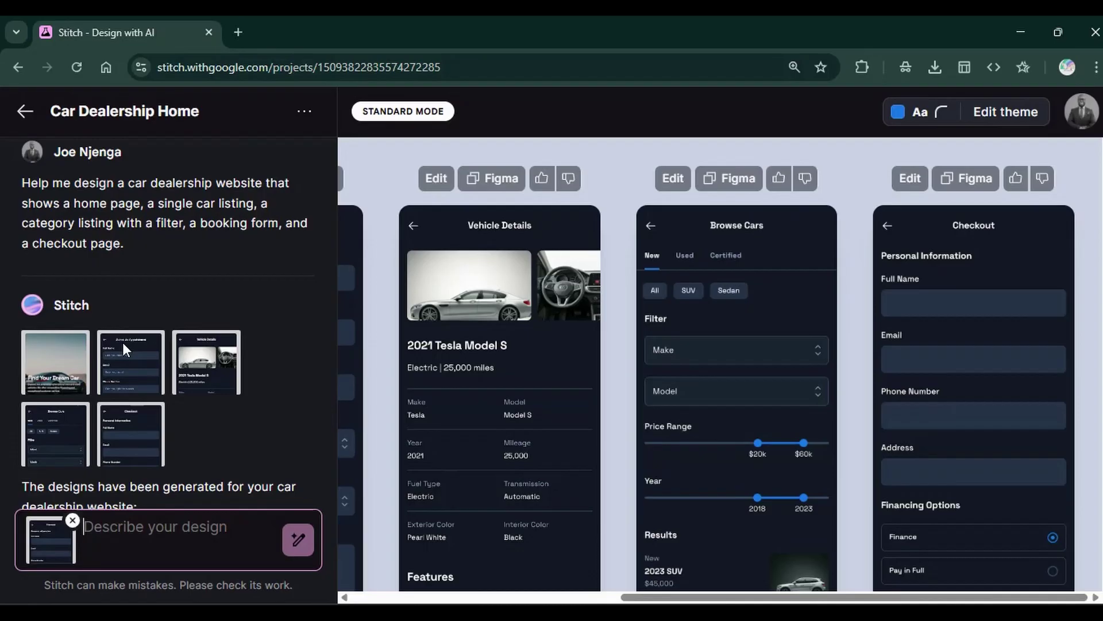
scroll(123, 343, up, 6)
scroll(123, 342, up, 5)
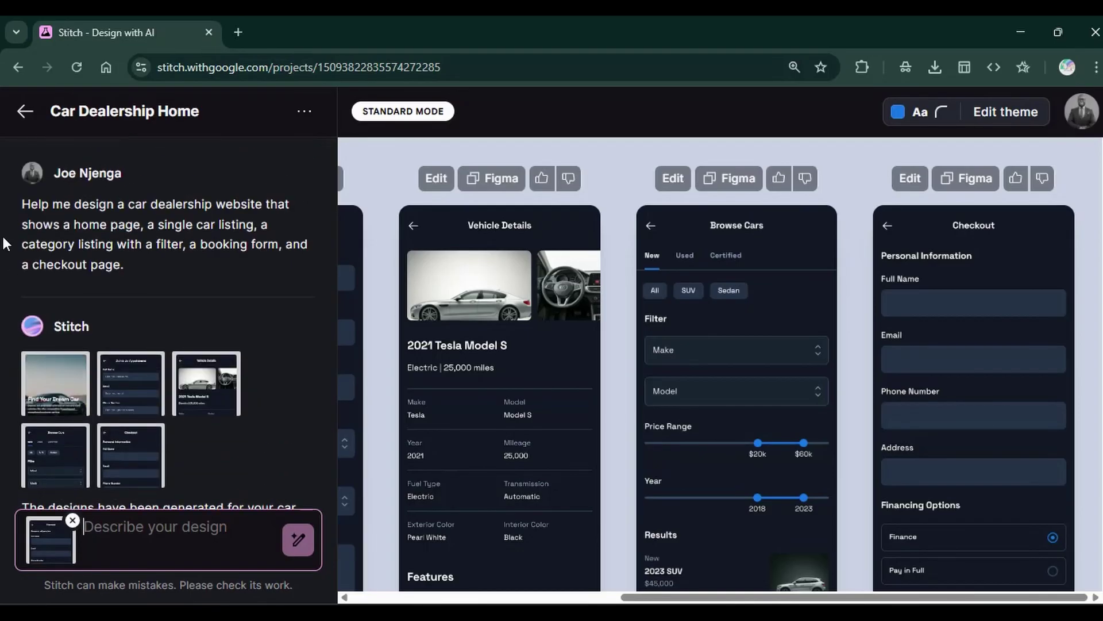
click(25, 111)
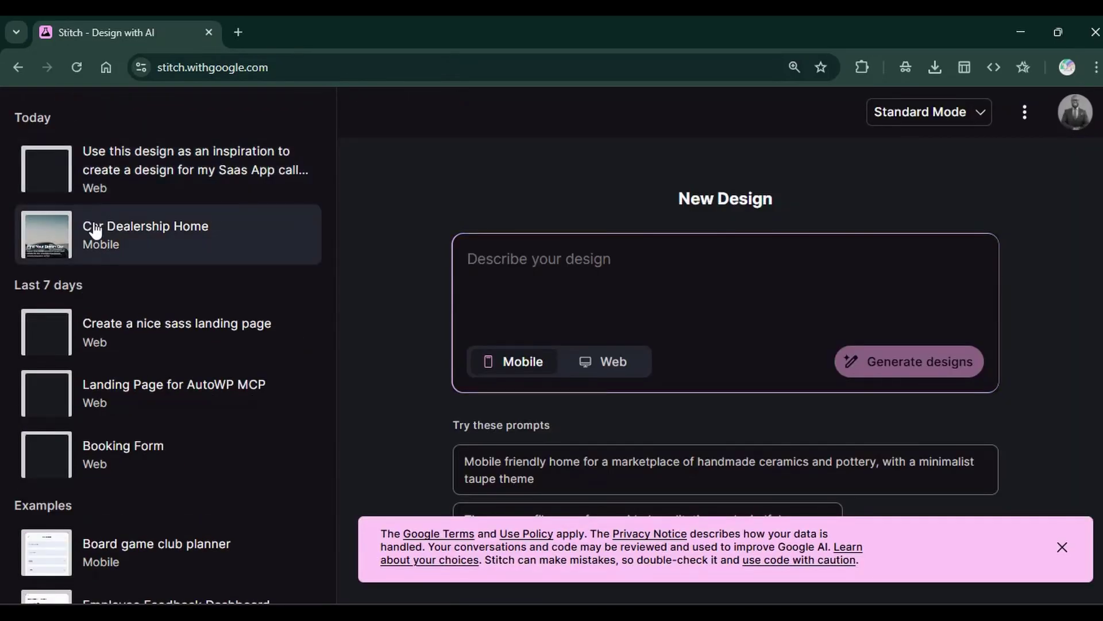
scroll(169, 344, down, 1)
scroll(167, 344, down, 2)
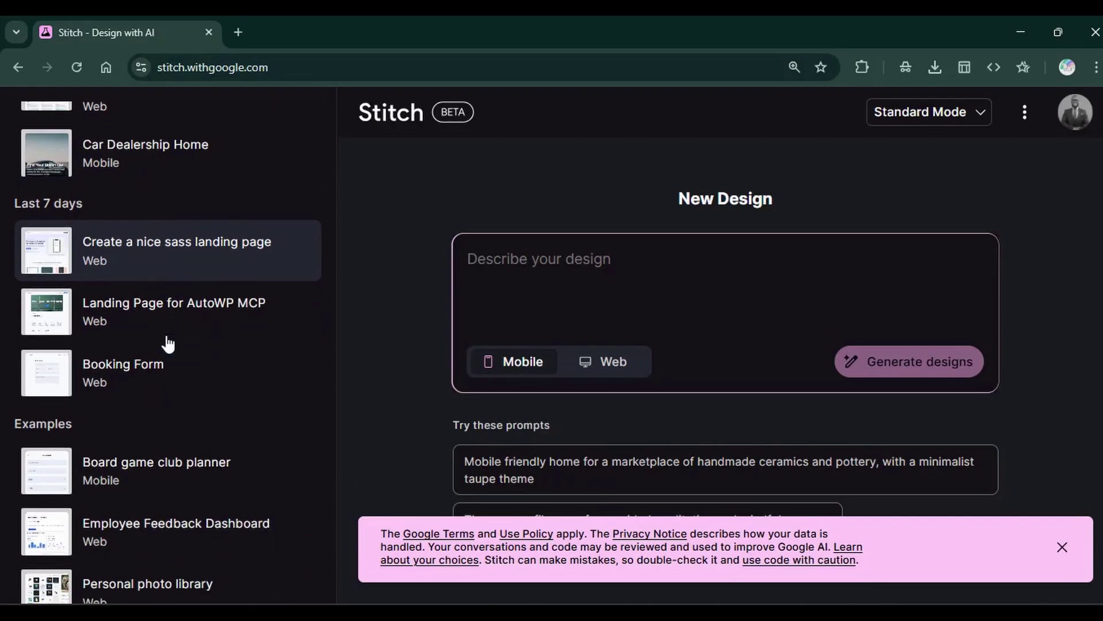